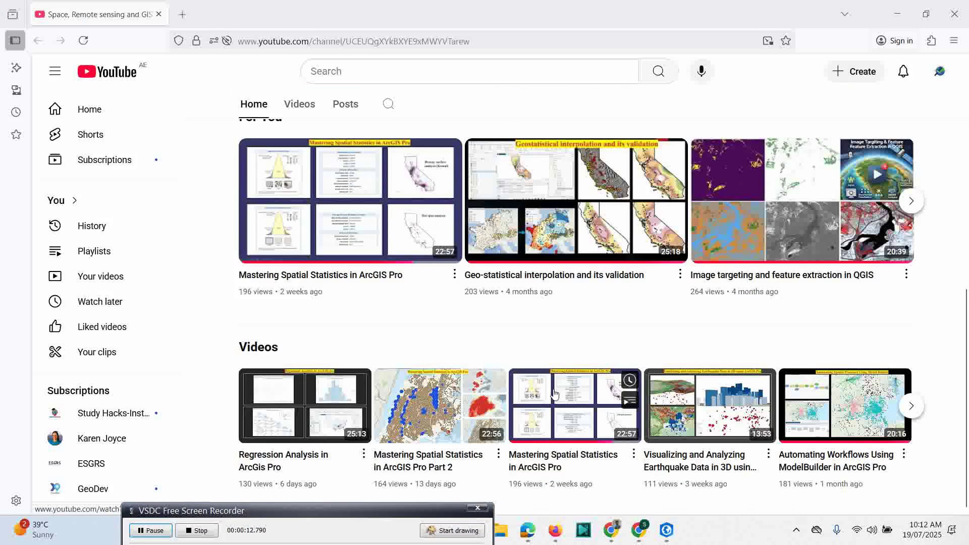
mouse_move(418, 469)
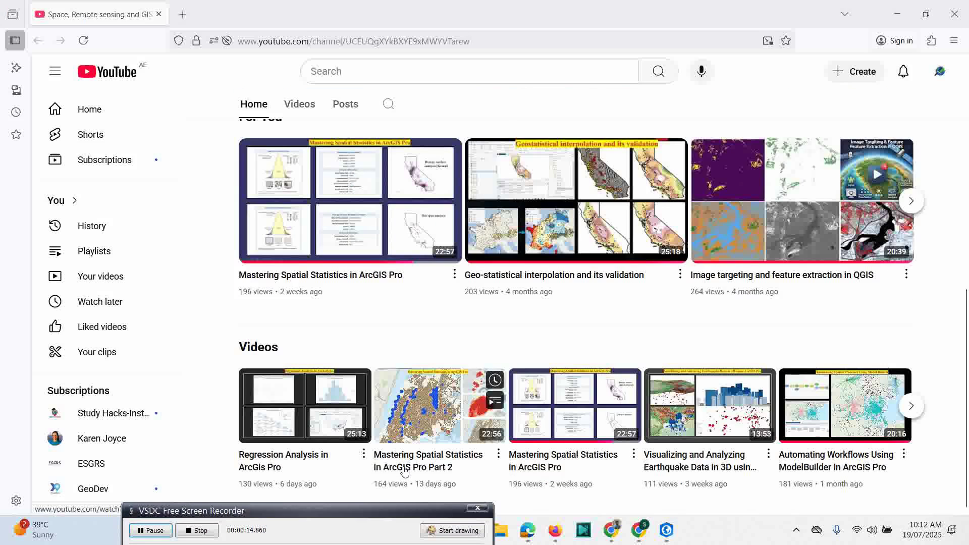
drag(366, 520, 335, 522)
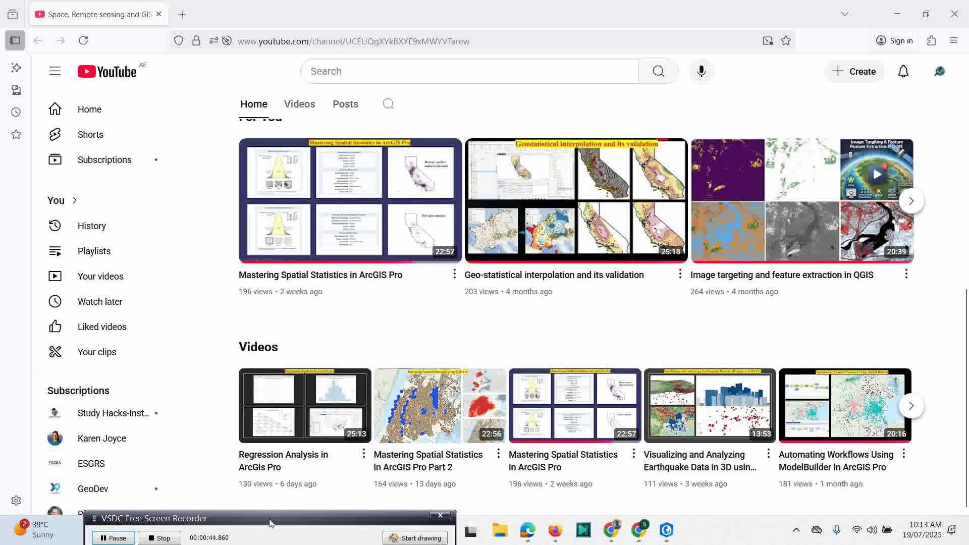
drag(272, 522, 254, 529)
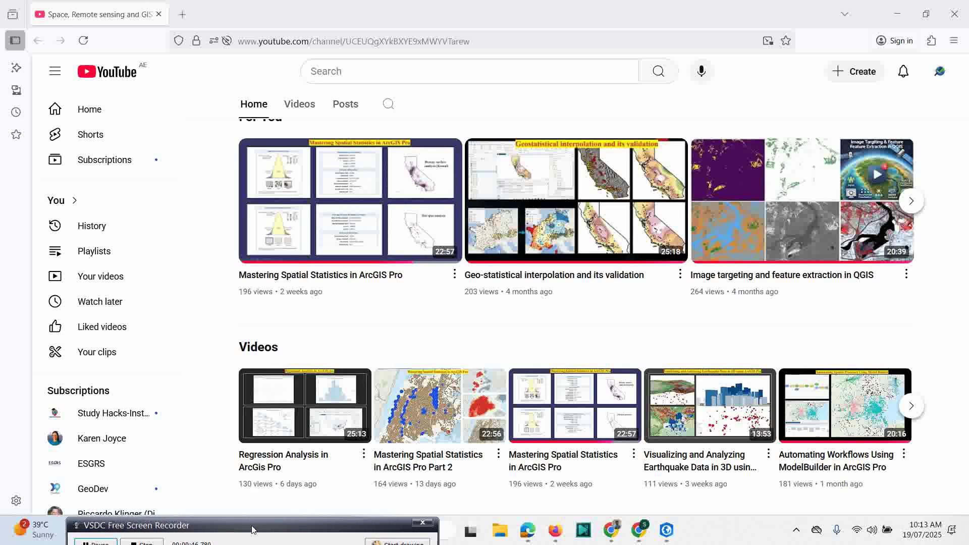
drag(169, 526, 167, 520)
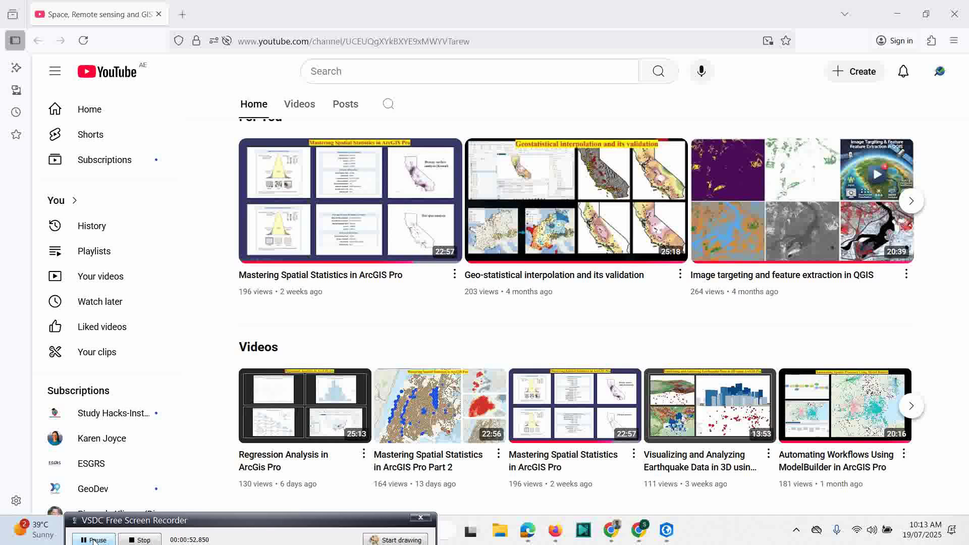
- Switch to Chrome and search Google for "sentinel 1 data download"
key(alt+Tab)
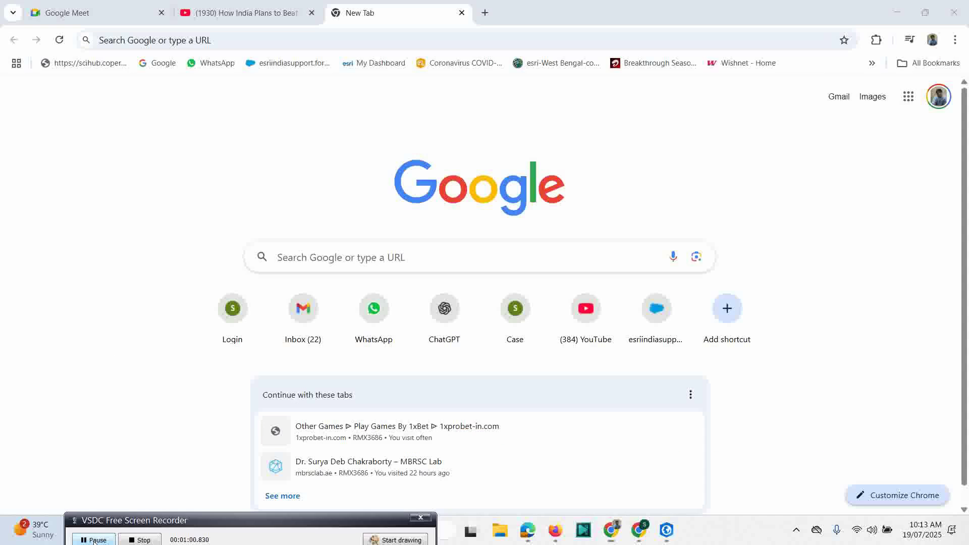
click(326, 256)
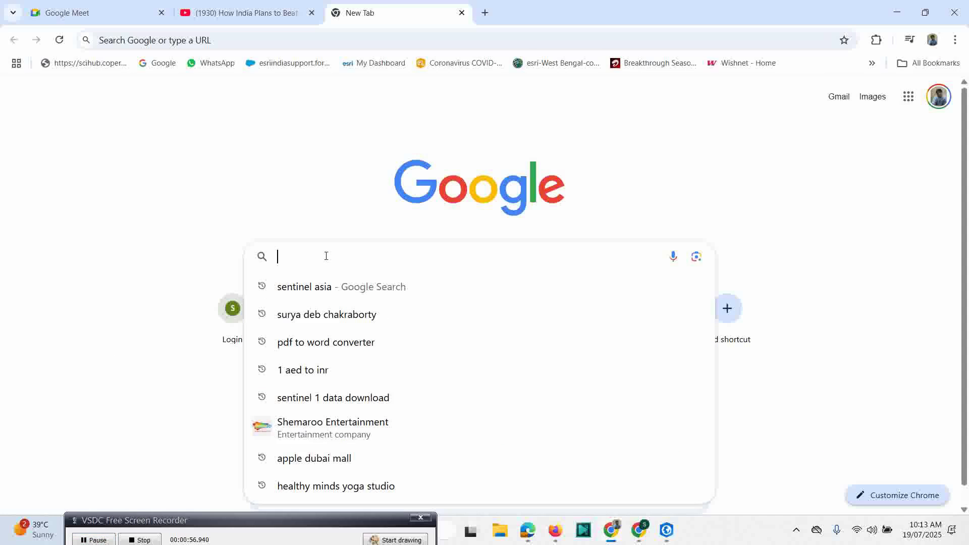
text(sentinel 1 data download)
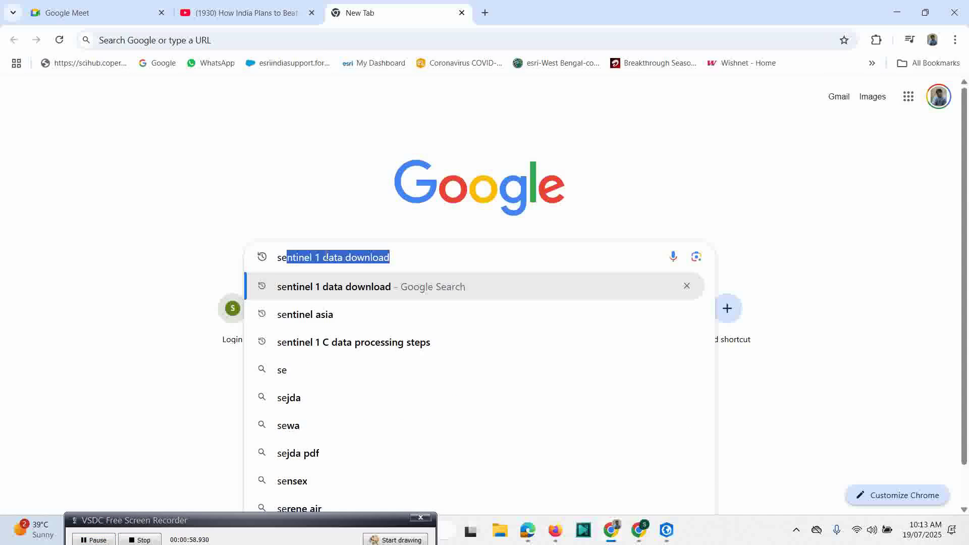
click(373, 288)
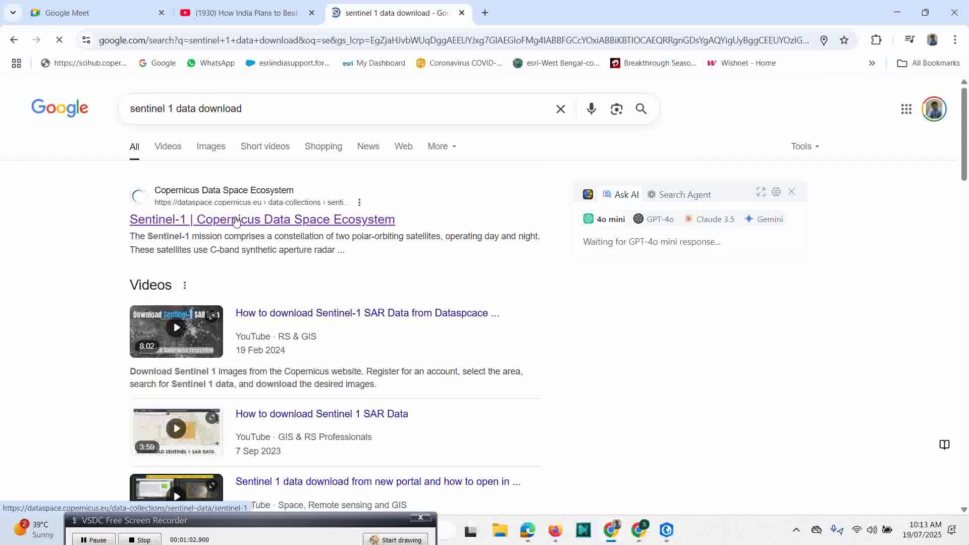
- Open the Sentinel-1 Copernicus Data Space Ecosystem search result in a new tab and get the page to load
right_click(237, 222)
click(297, 232)
click(522, 13)
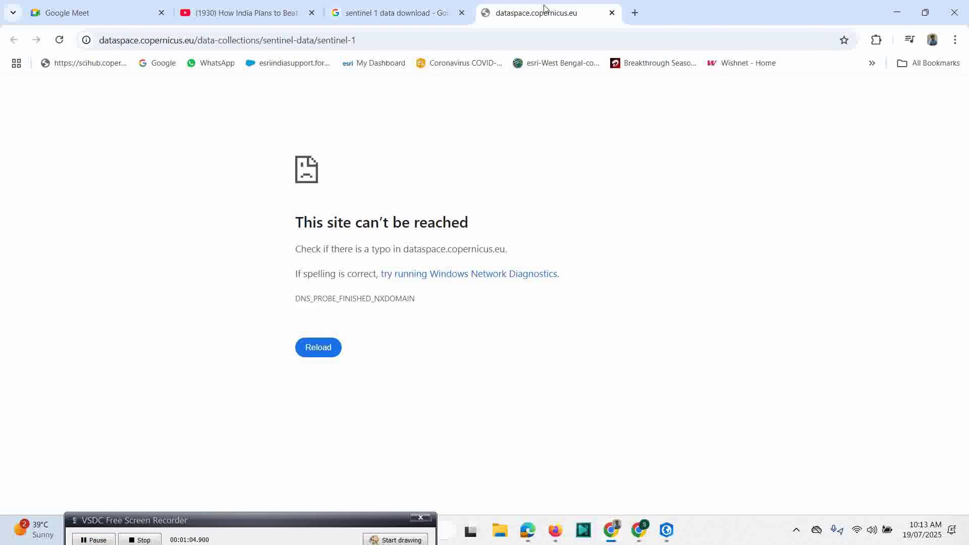
click(515, 36)
click(505, 36)
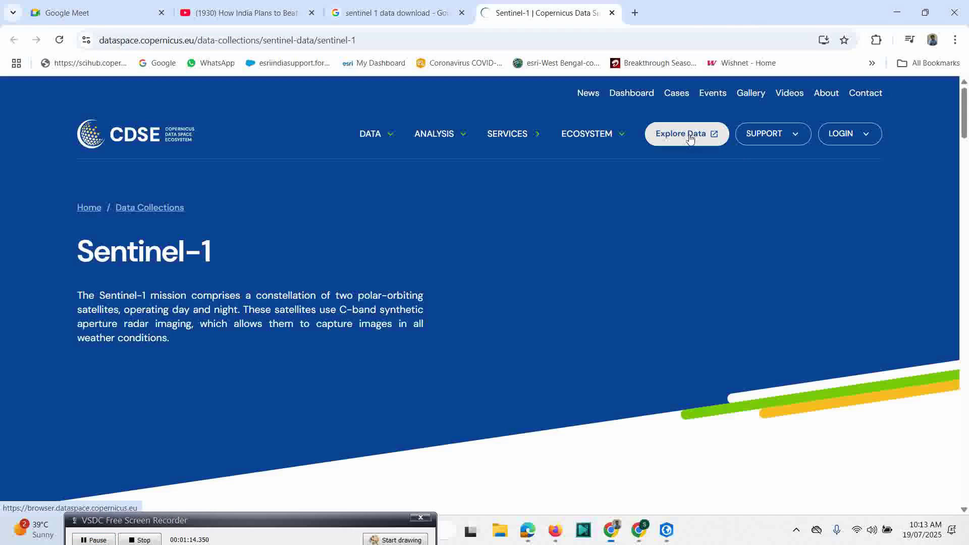
- Open the Explore Data site, browser.dataspace.copernicus.eu, and reload its address until the Copernicus Browser loads
click(689, 135)
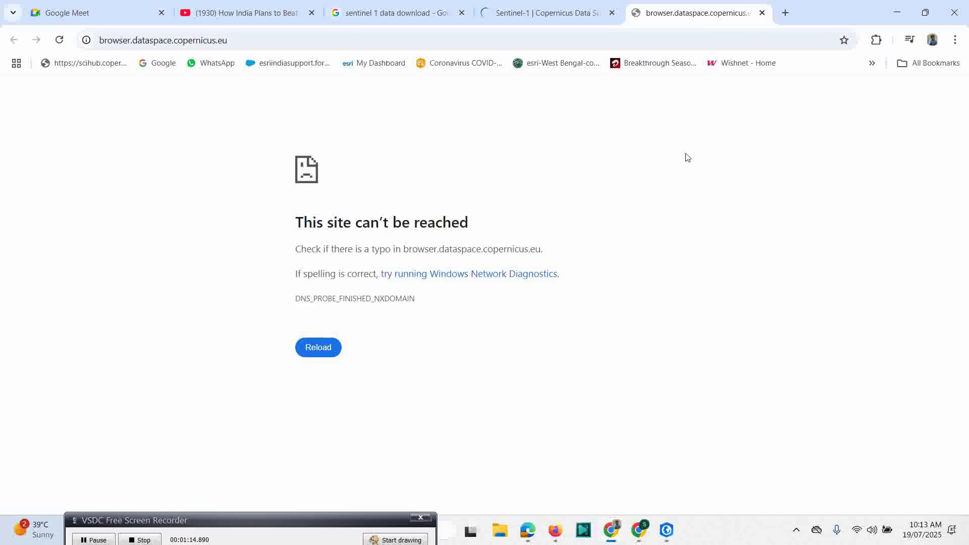
click(296, 44)
key(Return)
click(296, 46)
key(Return)
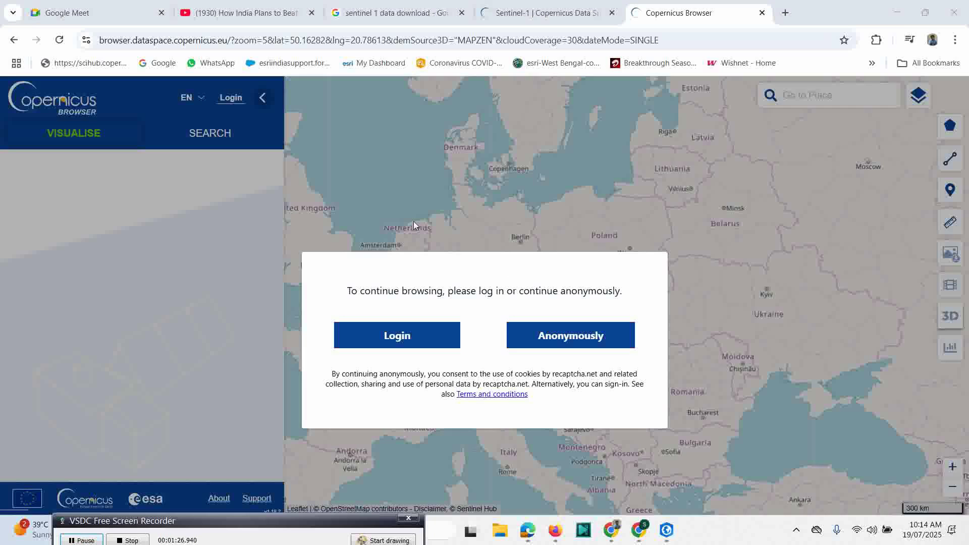
- Log in to the Copernicus Browser with the prefilled account credentials
click(410, 341)
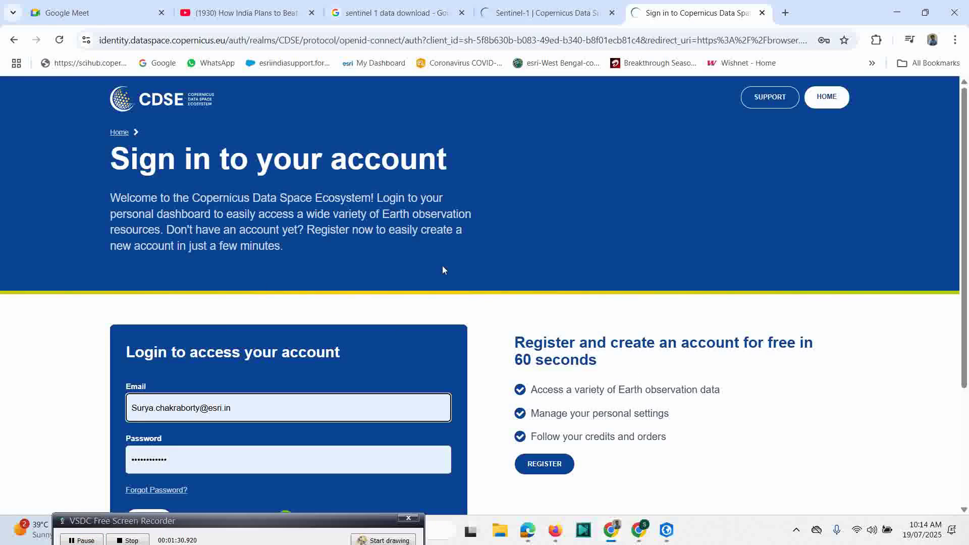
scroll(424, 262, down, 2)
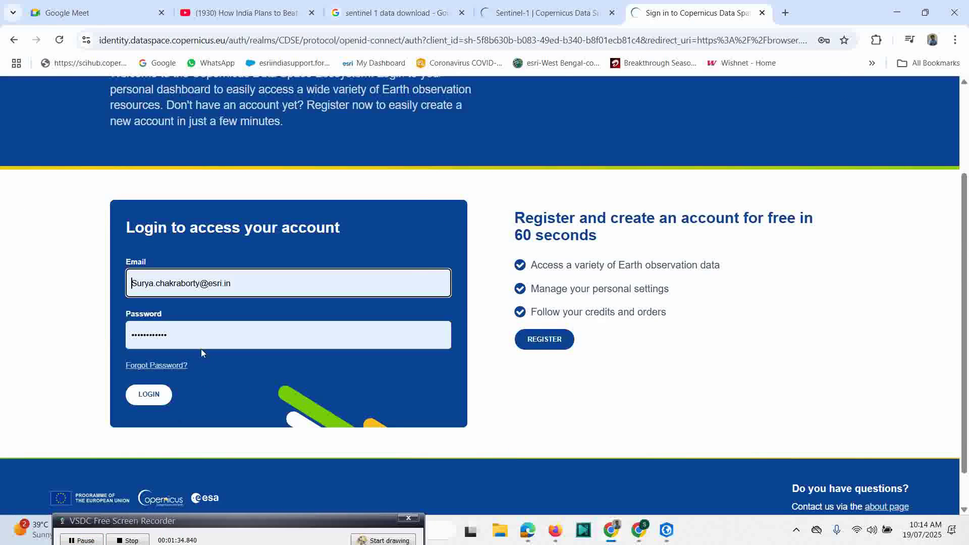
click(160, 396)
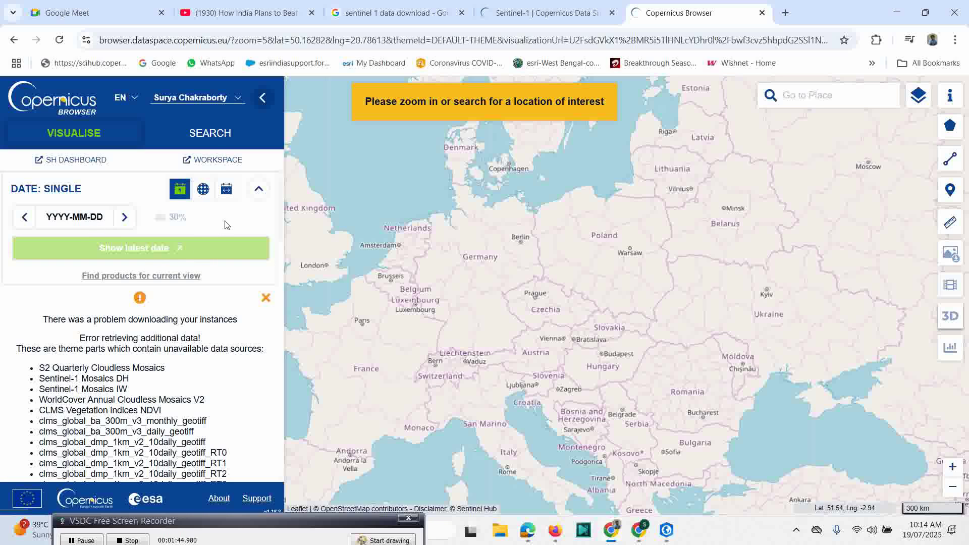
- Open the product search criteria and select SENTINEL-1 with C-SAR as the data source
click(205, 170)
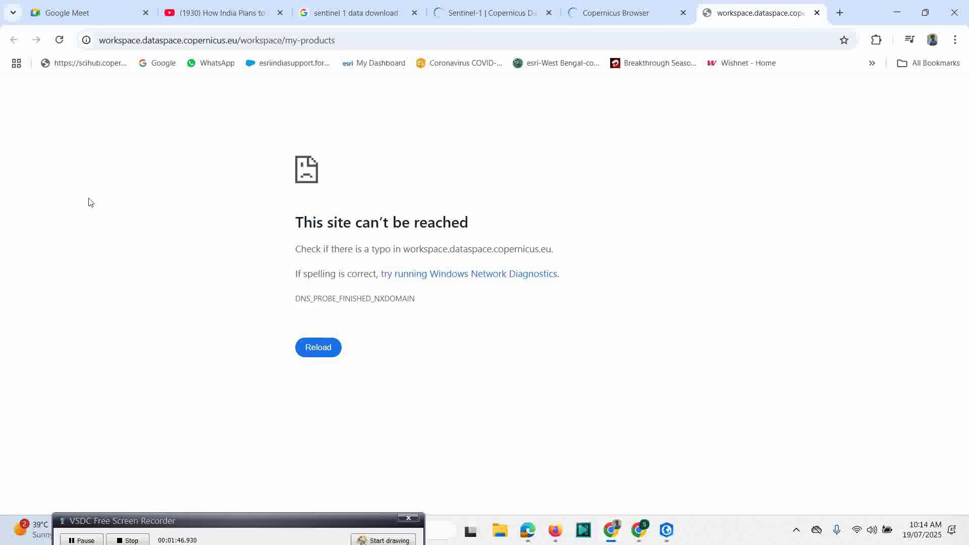
click(816, 13)
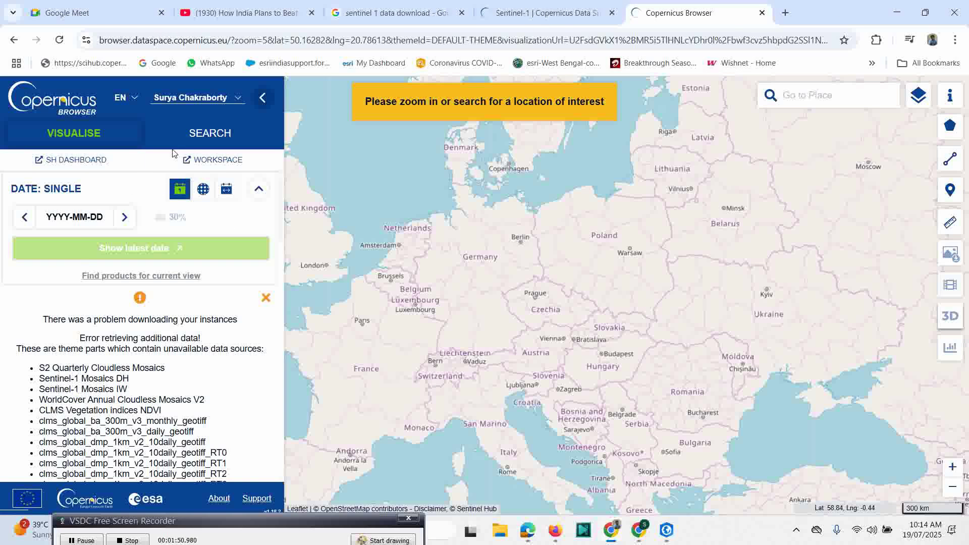
click(201, 137)
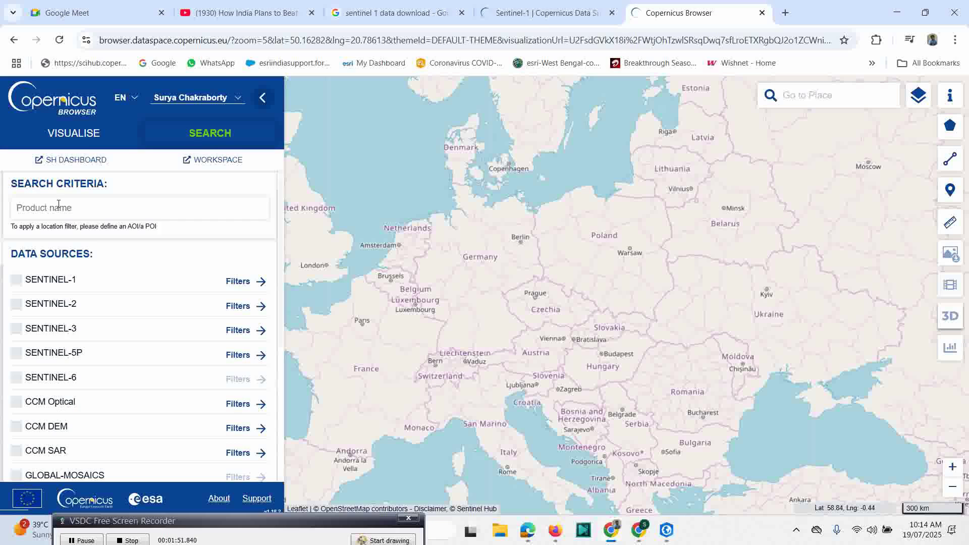
click(16, 283)
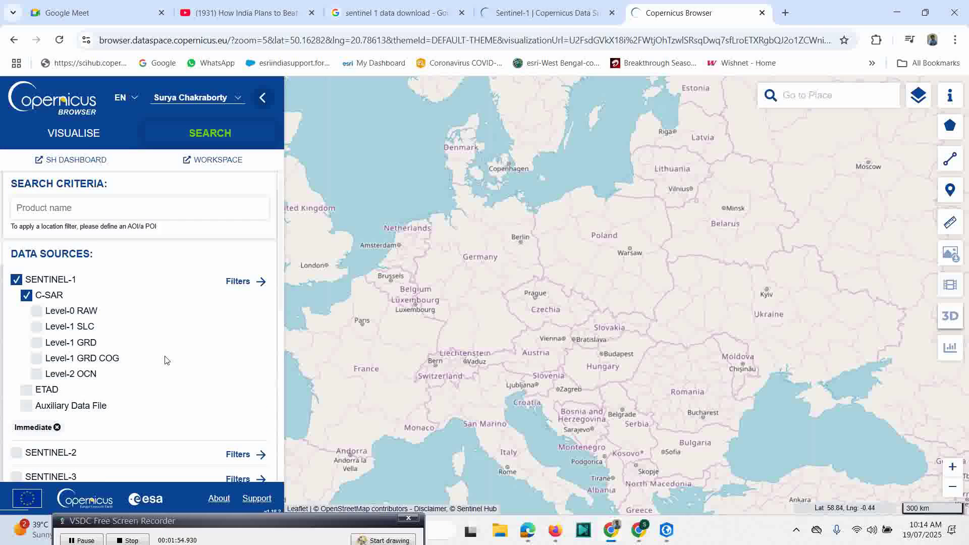
- Draw a rectangular area of interest of about 70,122 km² over the northern part of New Zealand's South Island, around Nelson and Marlborough
drag(826, 381, 671, 353)
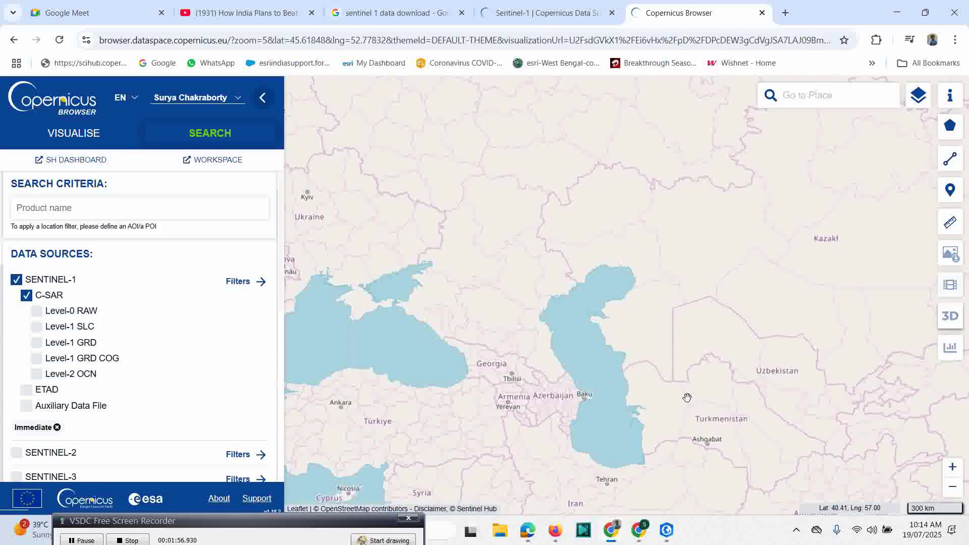
drag(847, 439, 709, 355)
drag(832, 388, 706, 328)
drag(848, 364, 578, 320)
drag(697, 328, 542, 345)
drag(429, 353, 535, 353)
drag(534, 404, 530, 278)
drag(454, 353, 601, 316)
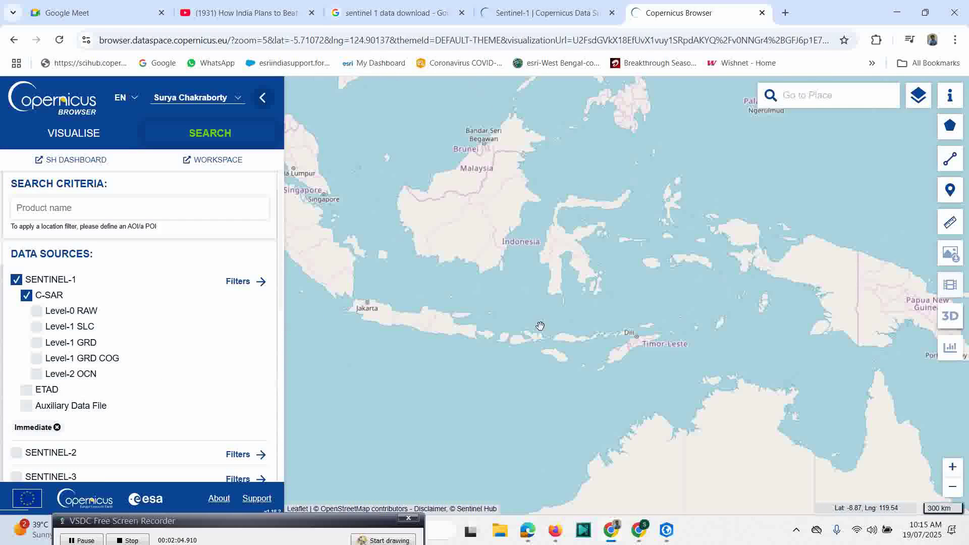
drag(562, 277, 549, 329)
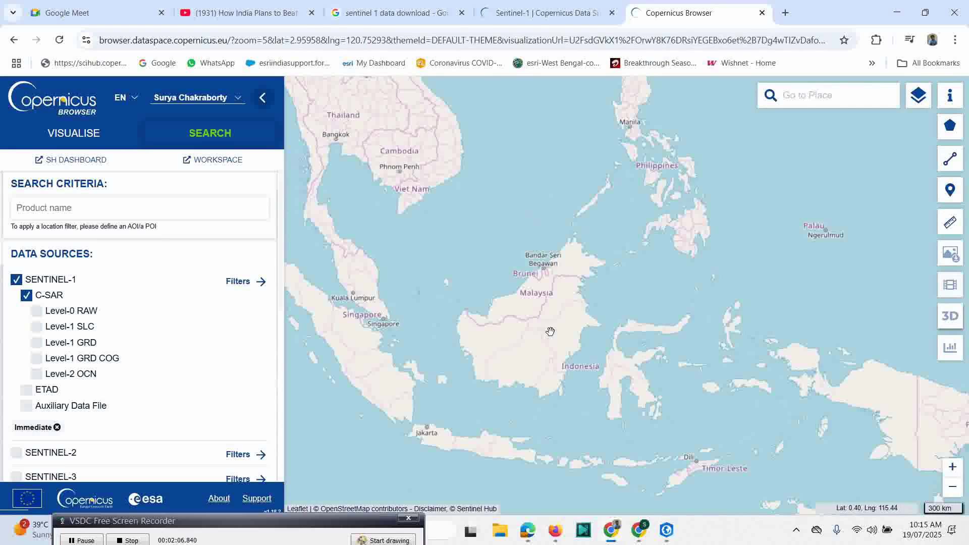
scroll(554, 332, down, 1)
scroll(554, 332, down, 3)
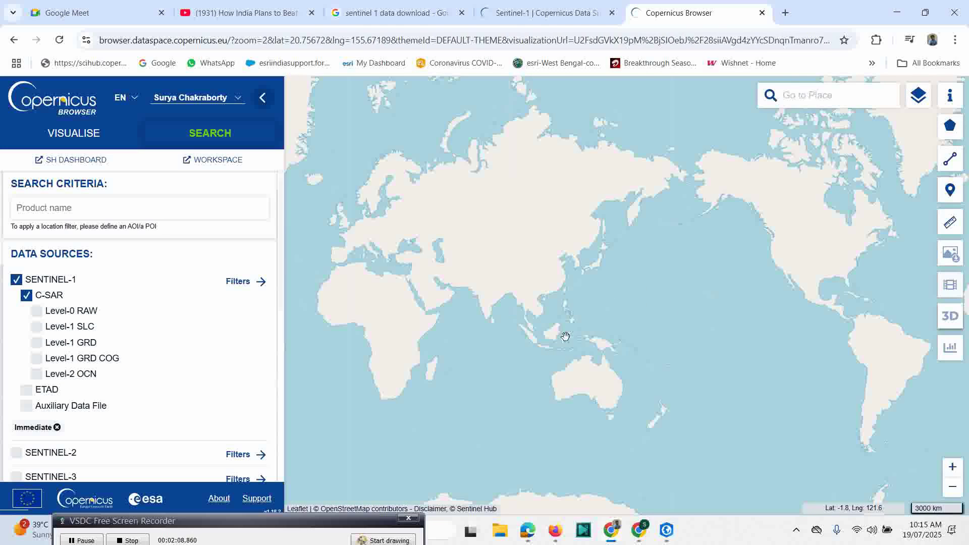
drag(656, 399, 595, 331)
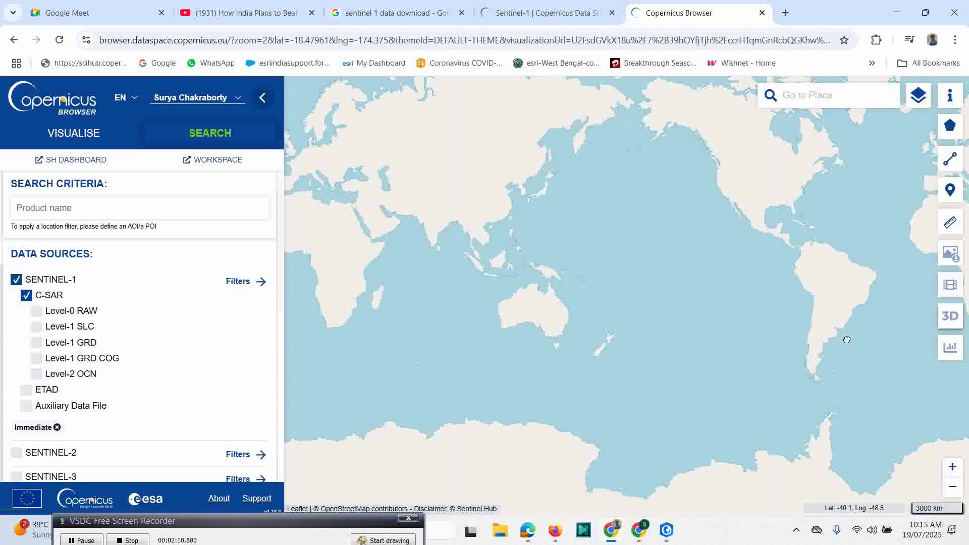
drag(845, 335, 484, 333)
scroll(857, 341, up, 3)
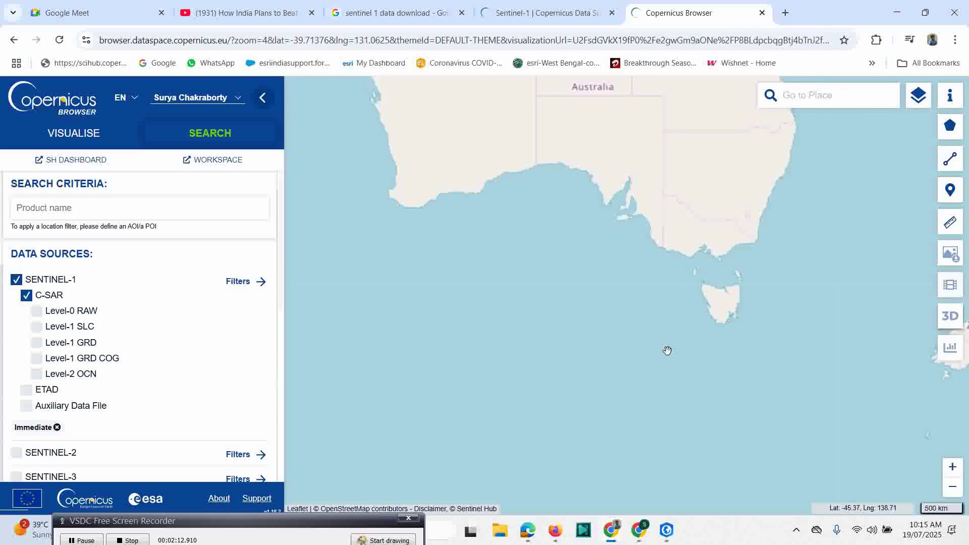
drag(834, 294, 348, 328)
drag(677, 318, 550, 356)
click(952, 467)
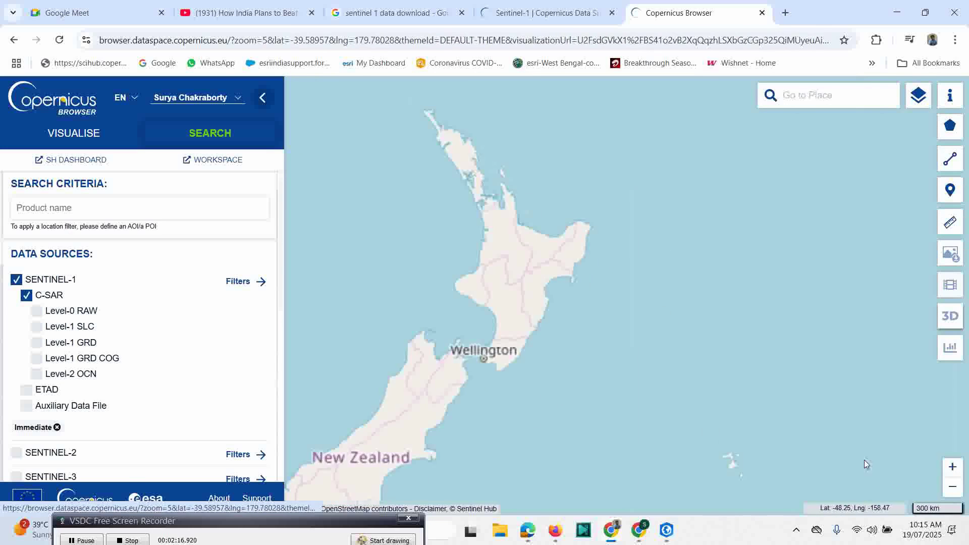
click(952, 466)
drag(525, 439, 674, 401)
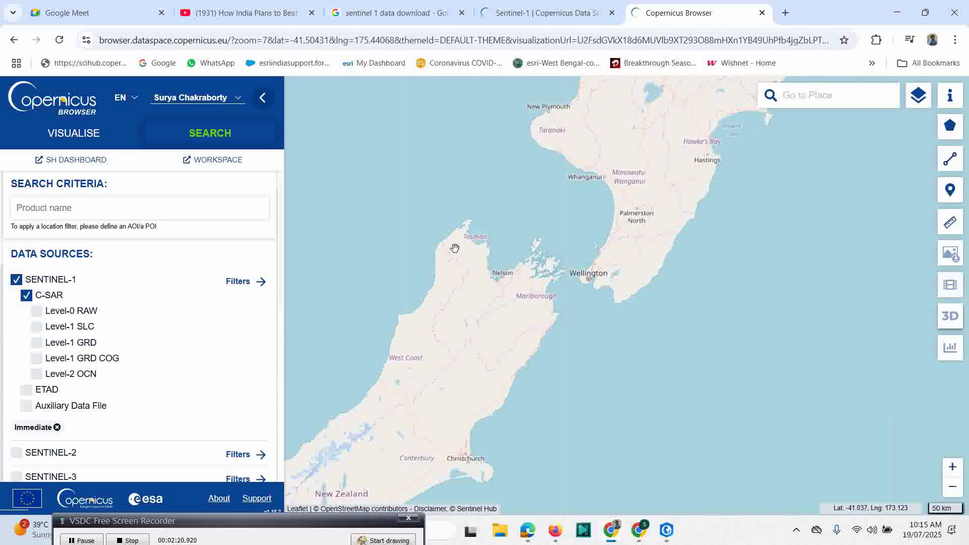
drag(555, 364, 588, 353)
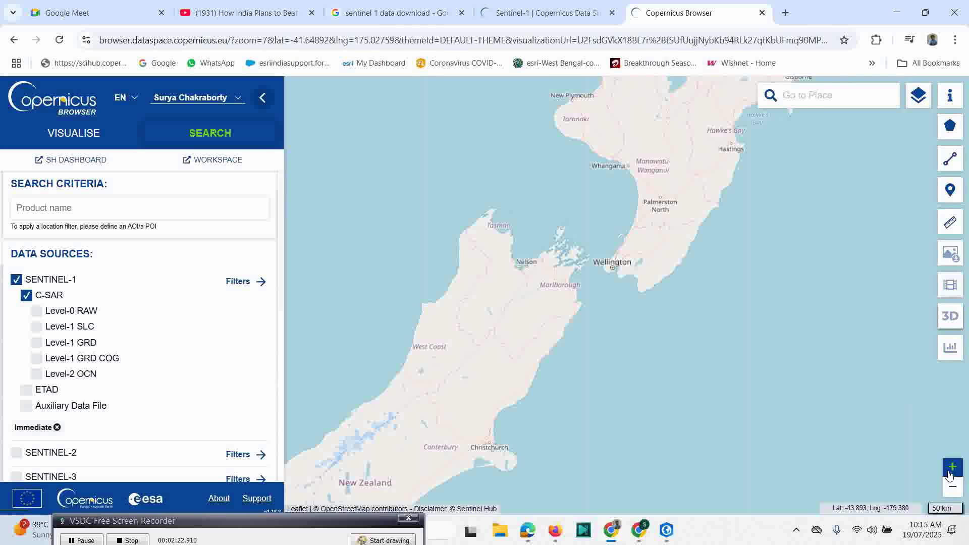
click(952, 466)
drag(689, 456, 685, 414)
click(952, 485)
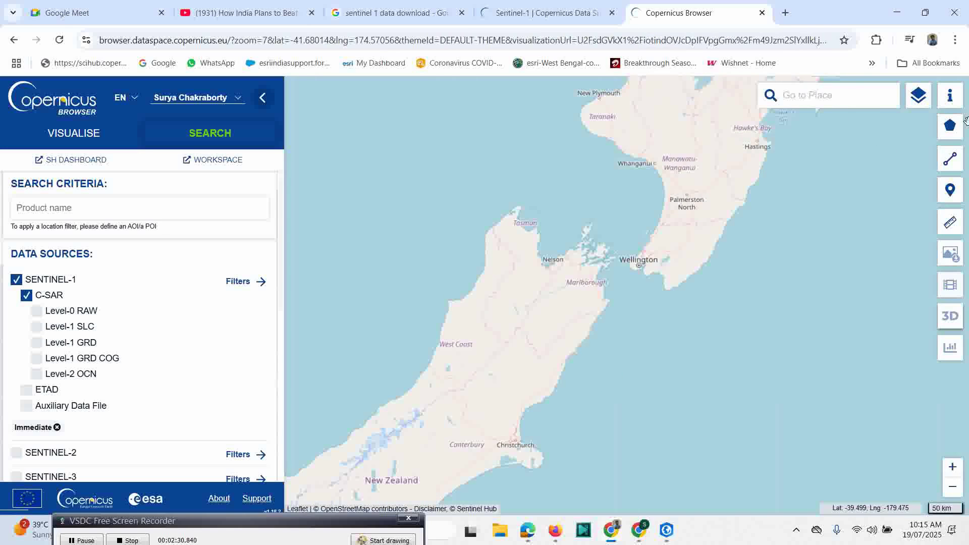
mouse_move(950, 126)
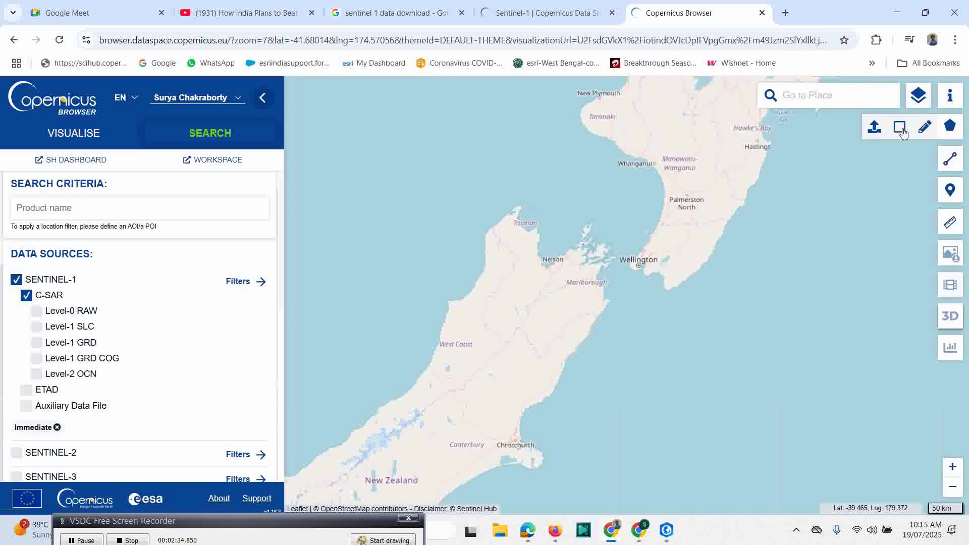
click(903, 132)
click(418, 195)
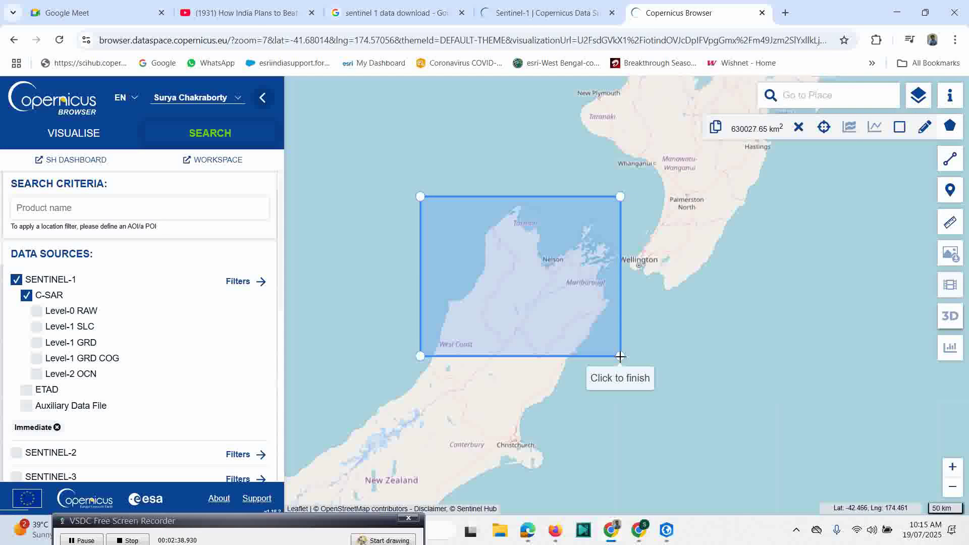
click(625, 358)
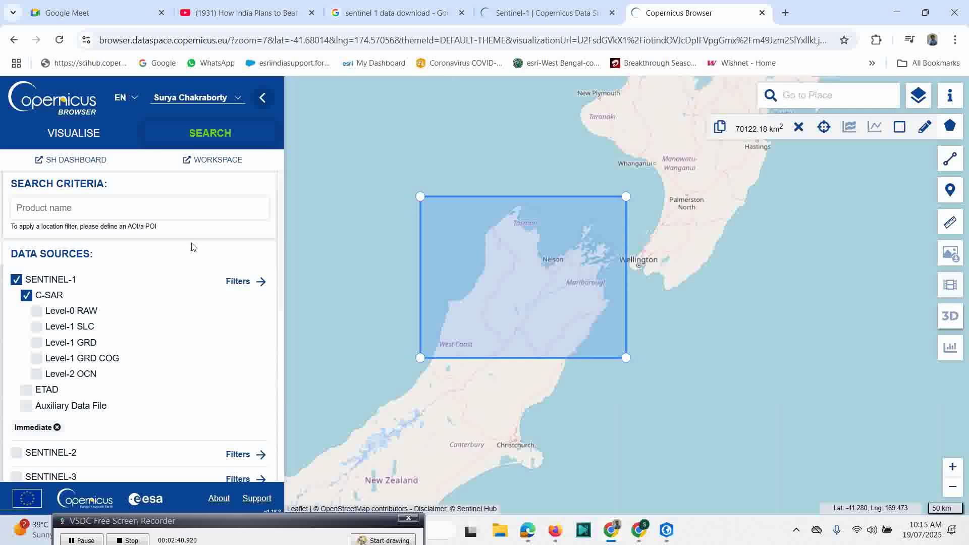
- Set the time range to start on 2025-06-01, keep 2025-07-19 as the end date, and run the product search
scroll(101, 407, down, 8)
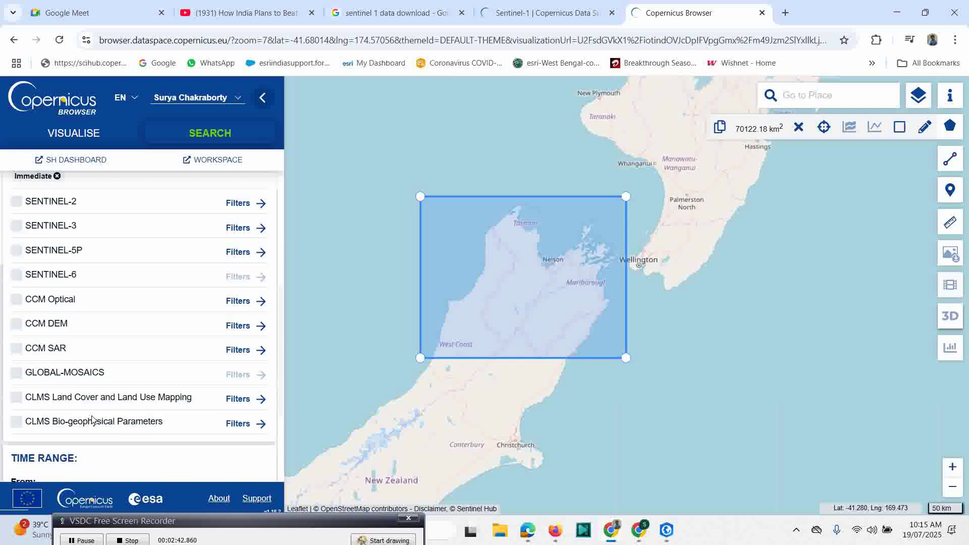
click(77, 374)
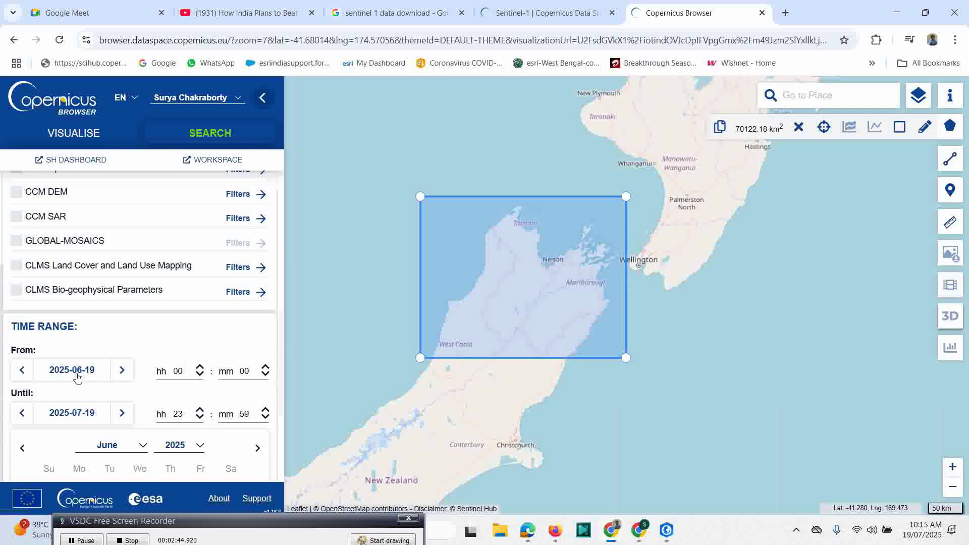
scroll(149, 411, down, 3)
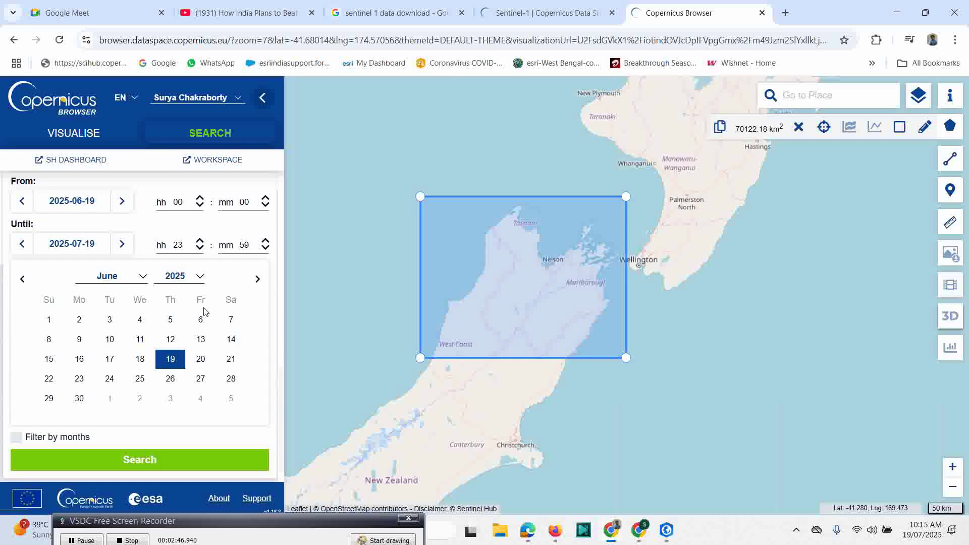
click(49, 320)
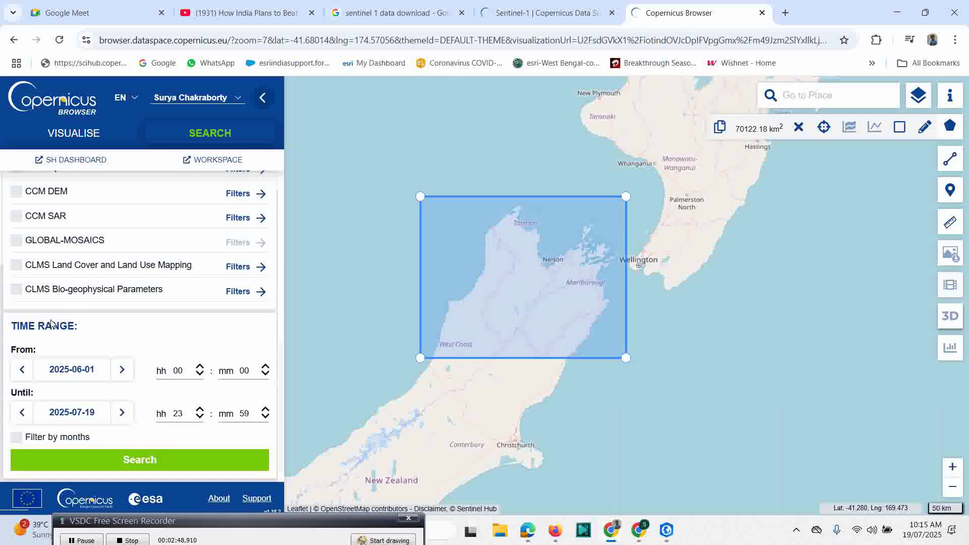
click(101, 418)
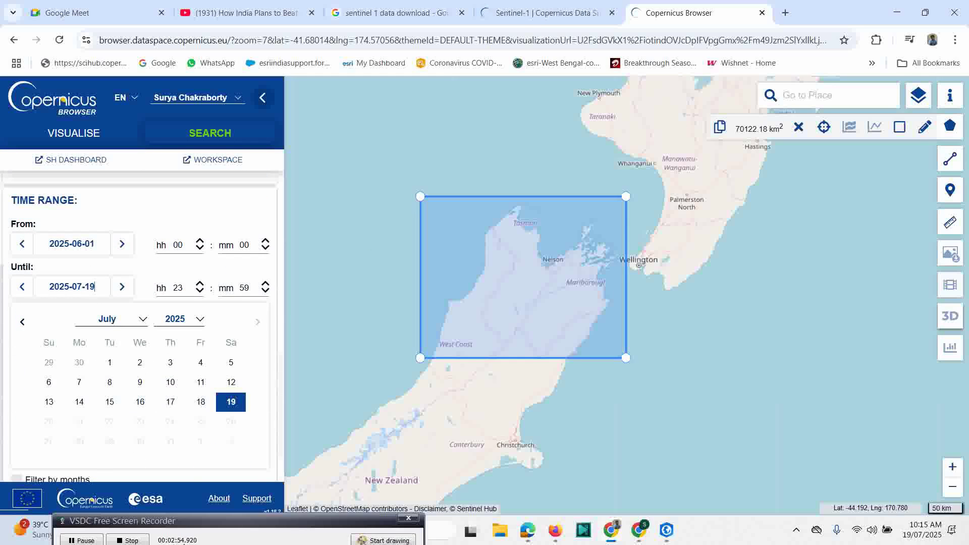
click(80, 541)
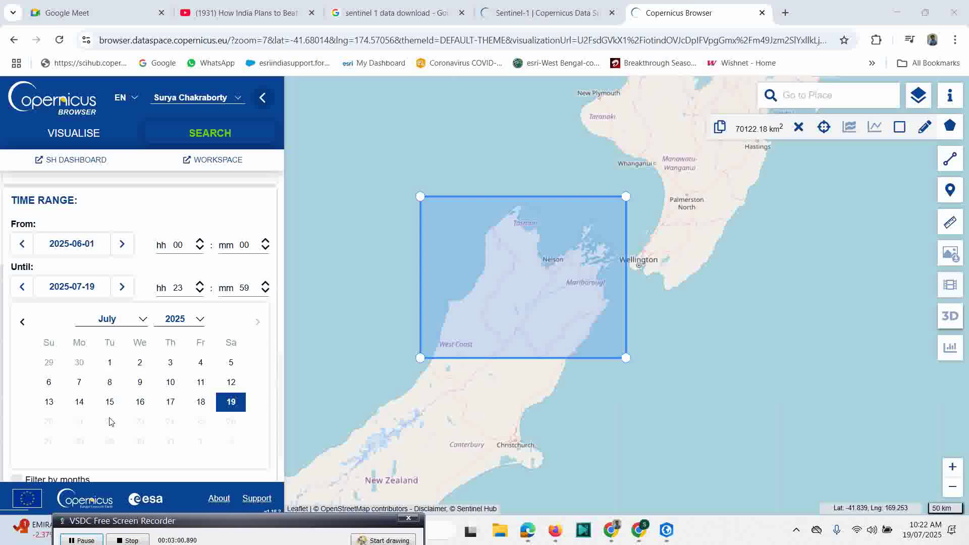
scroll(154, 421, down, 1)
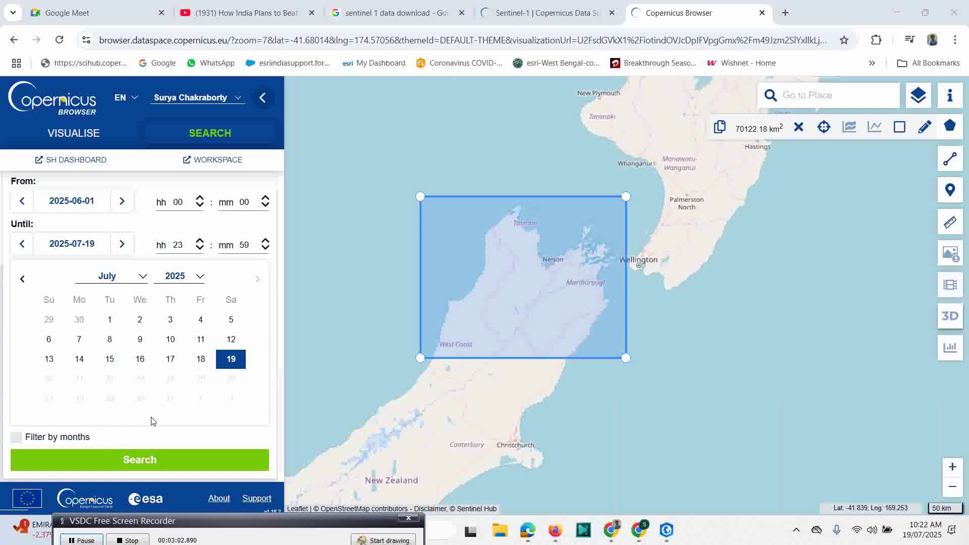
click(136, 460)
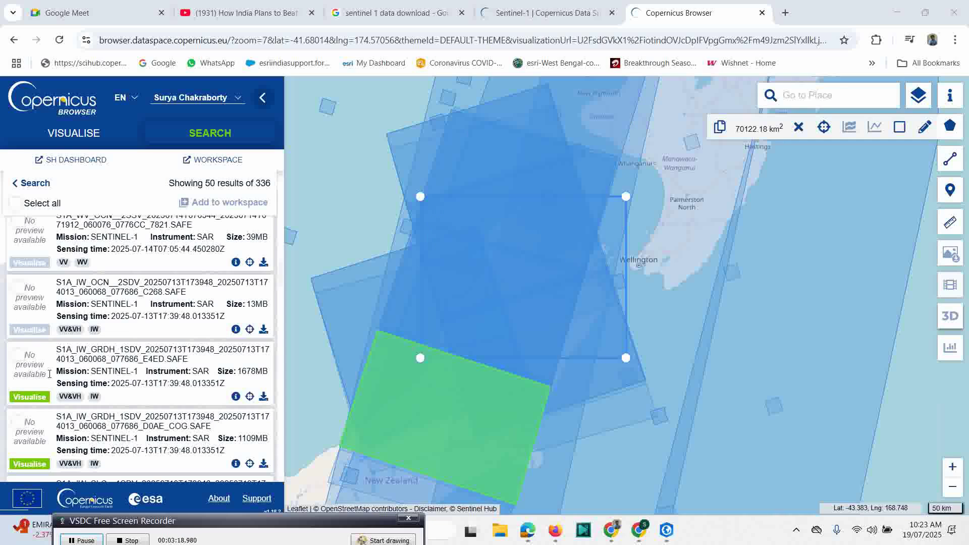
- Look through the Sentinel-1 search results, comparing the product types, file sizes, sensing times and map footprints
scroll(75, 360, down, 10)
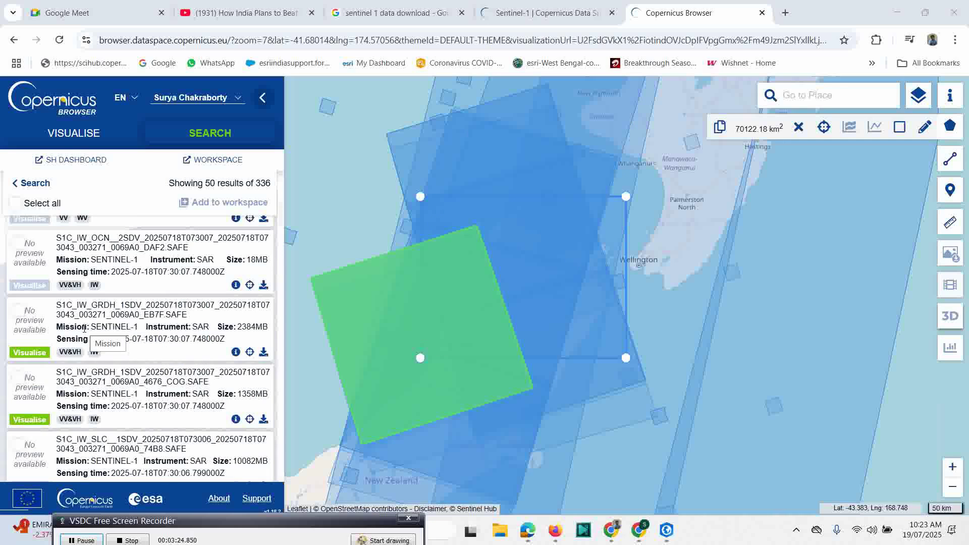
scroll(88, 353, down, 5)
scroll(88, 355, down, 3)
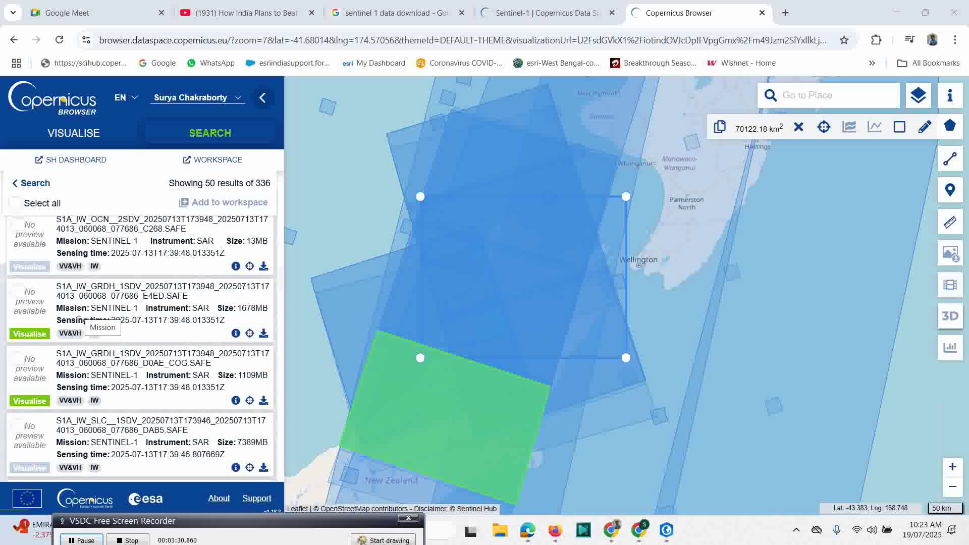
scroll(78, 313, up, 10)
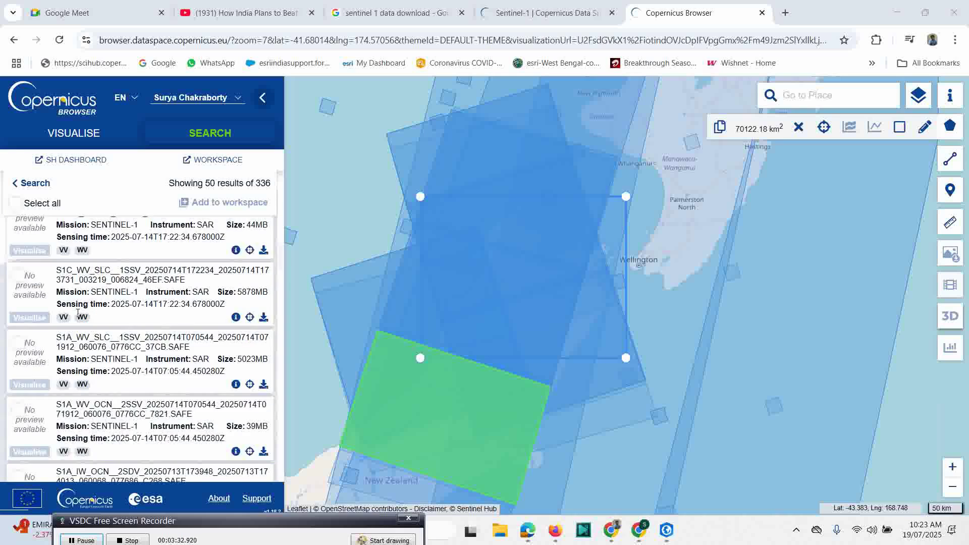
scroll(63, 291, up, 3)
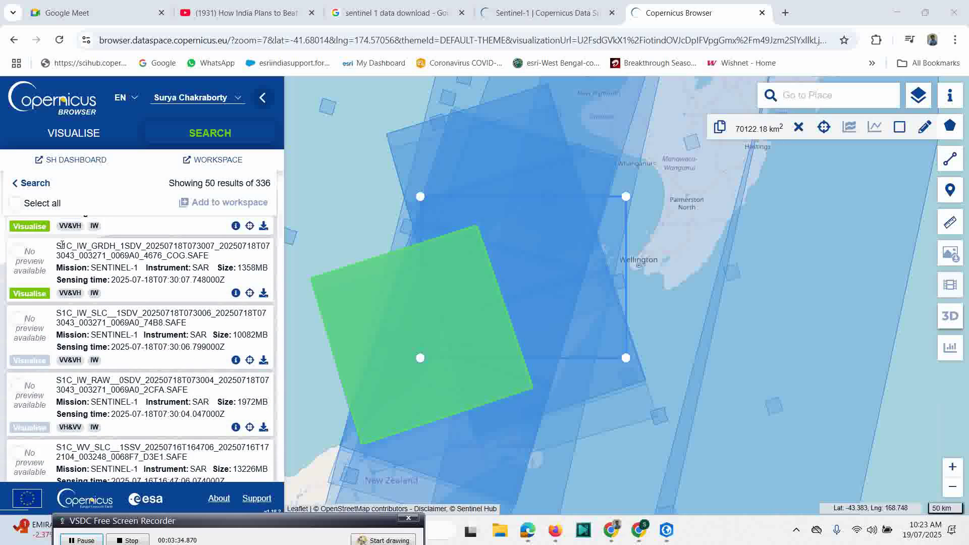
scroll(63, 337, down, 1)
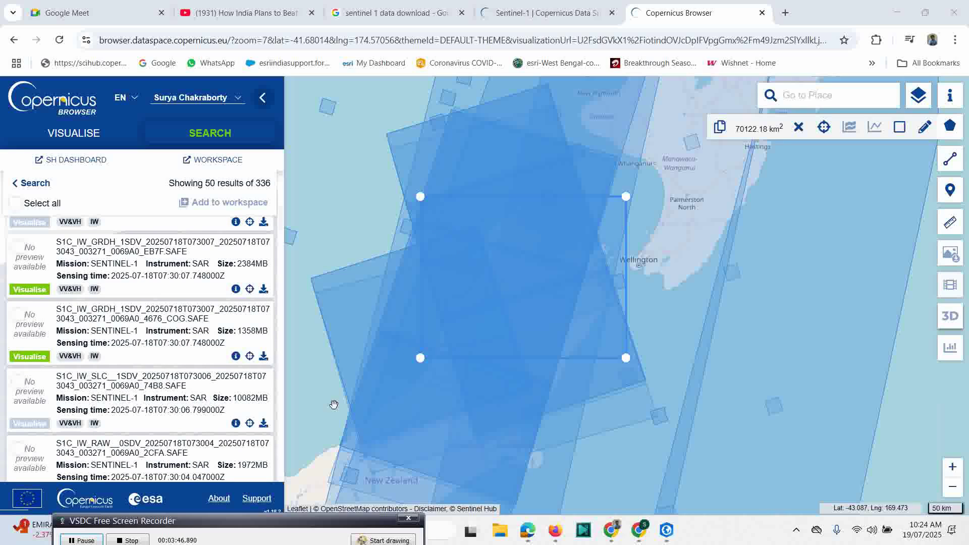
- Switch to File Explorer, inspect the S1C_IW_GRDH .SAFE folder inside S1C data, and return to the Newzealand Flood folder
click(501, 531)
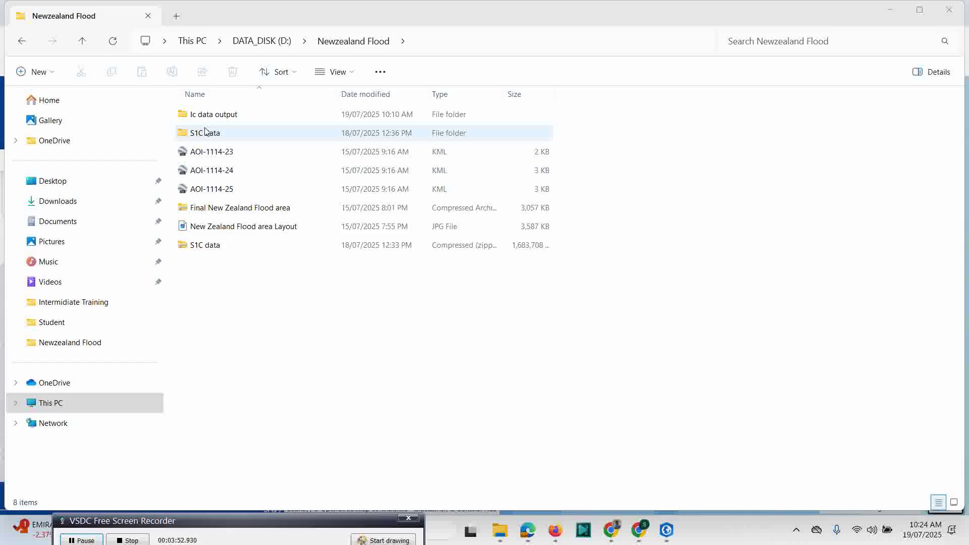
double_click(208, 138)
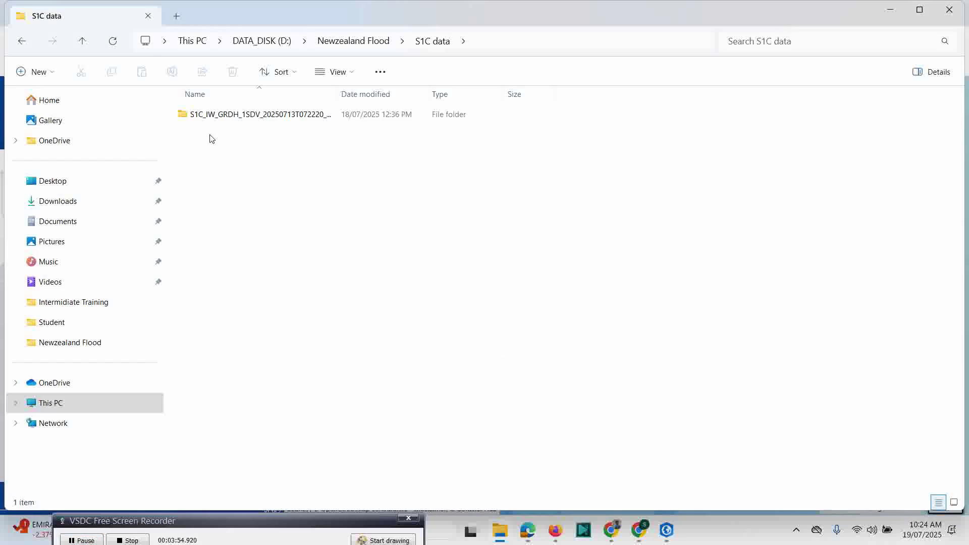
double_click(232, 116)
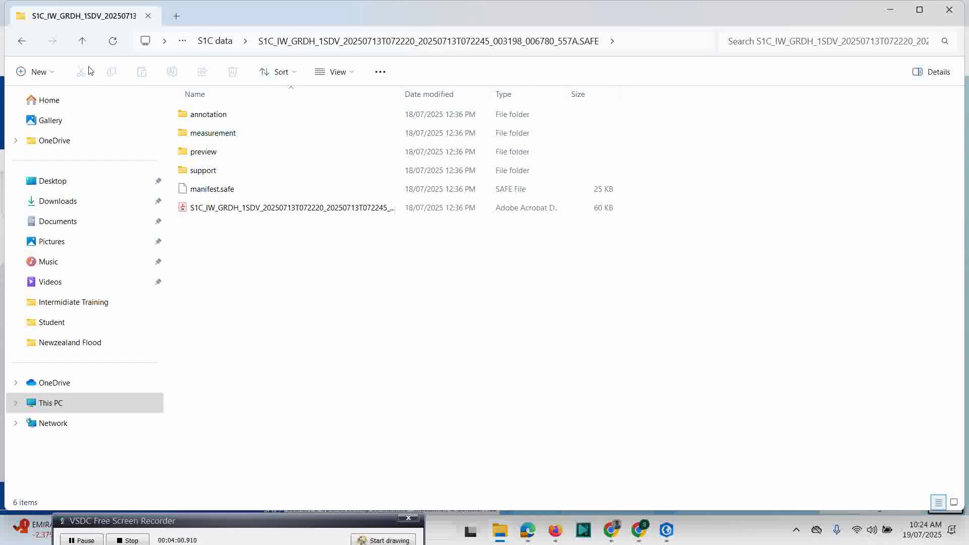
click(21, 41)
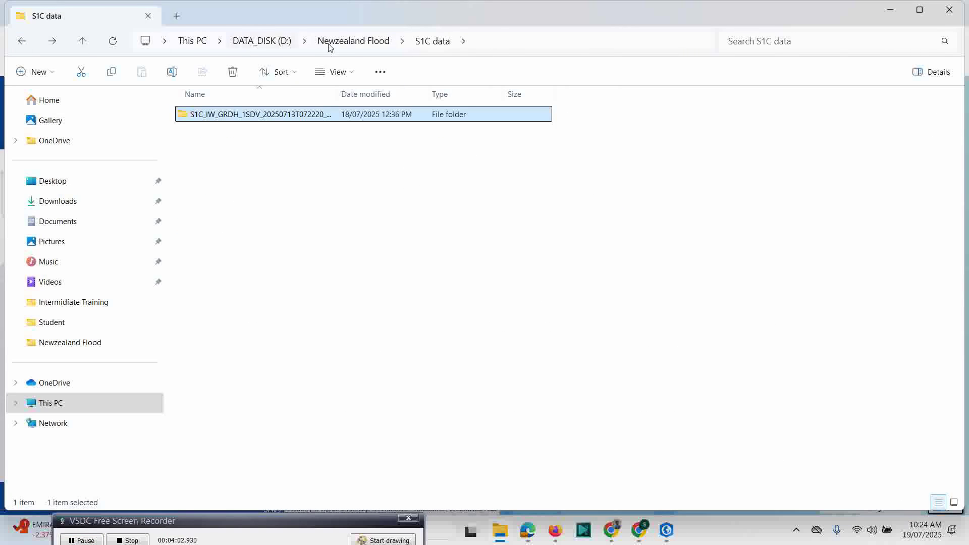
click(348, 46)
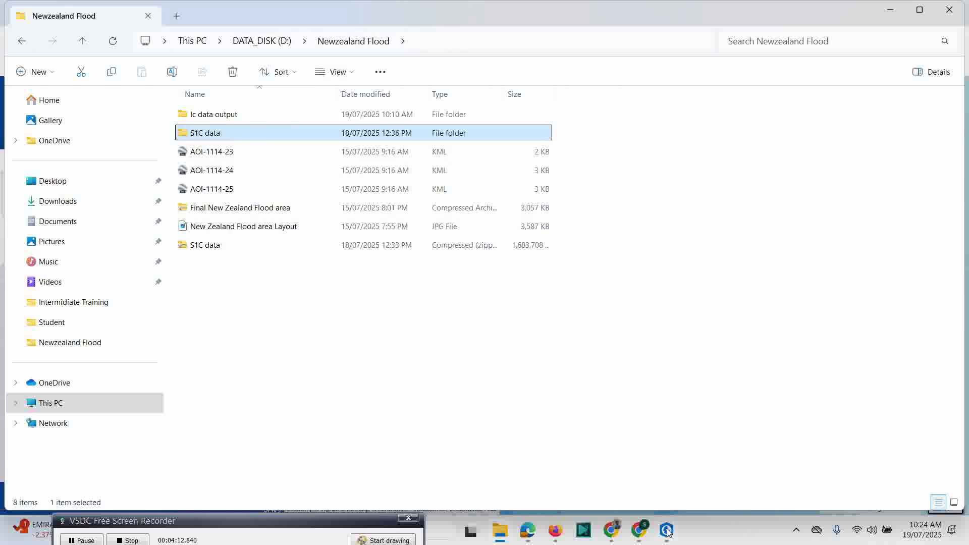
- Switch to ArcGIS Pro and try to add manifest.safe from the S1C_IW_GRDH .SAFE folder in S1C data to the map
mouse_move(667, 531)
click(674, 491)
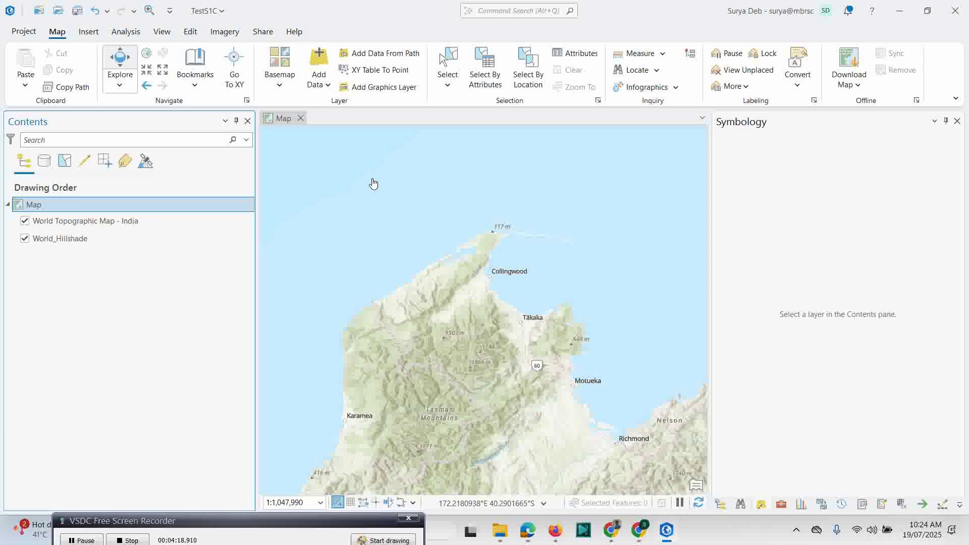
click(325, 91)
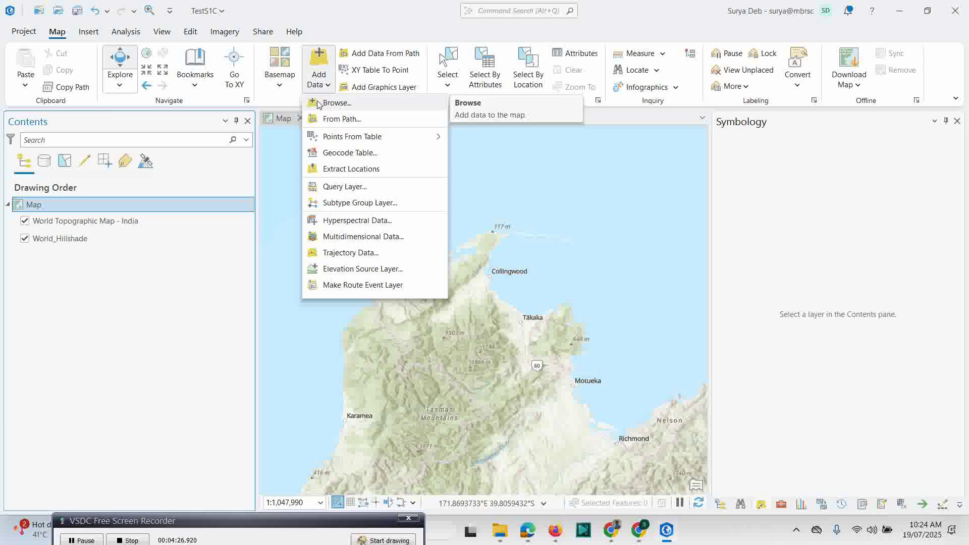
click(318, 102)
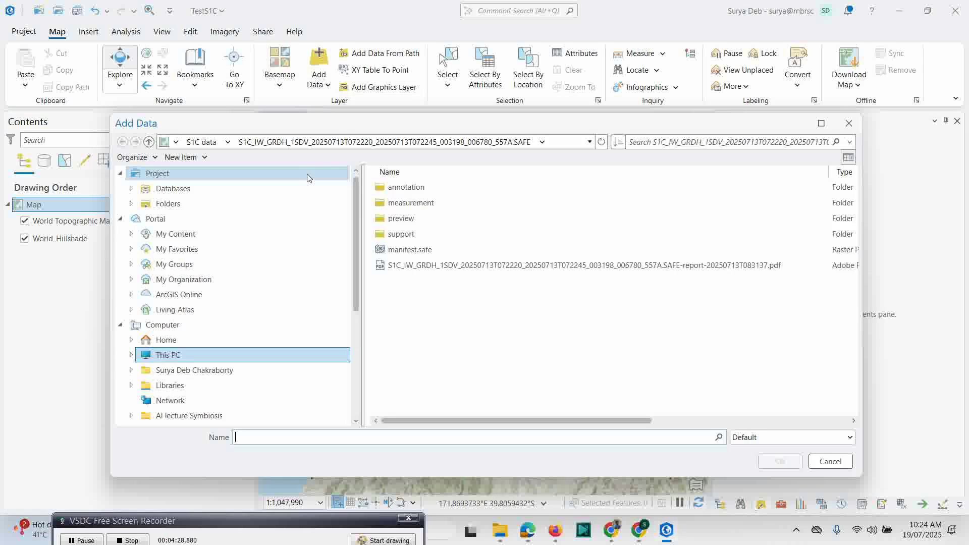
click(202, 142)
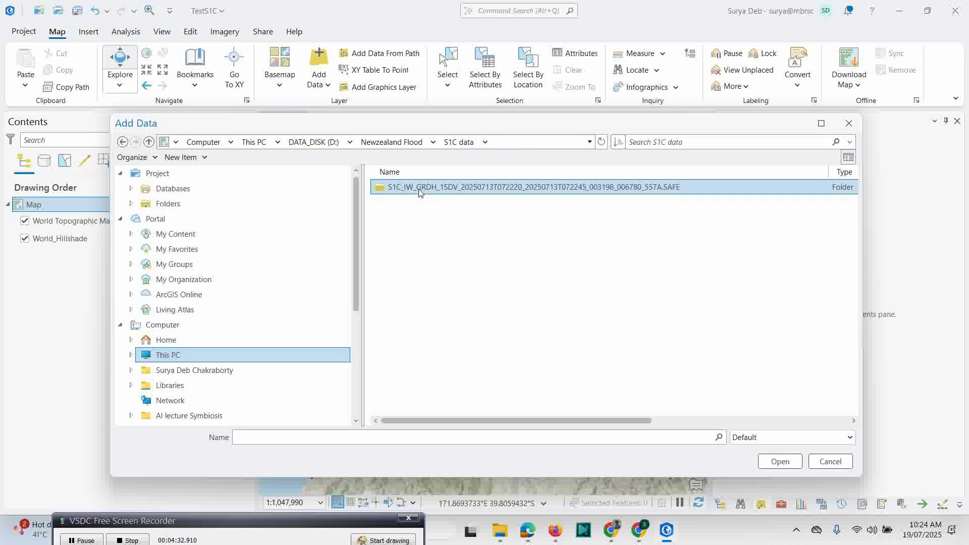
double_click(419, 192)
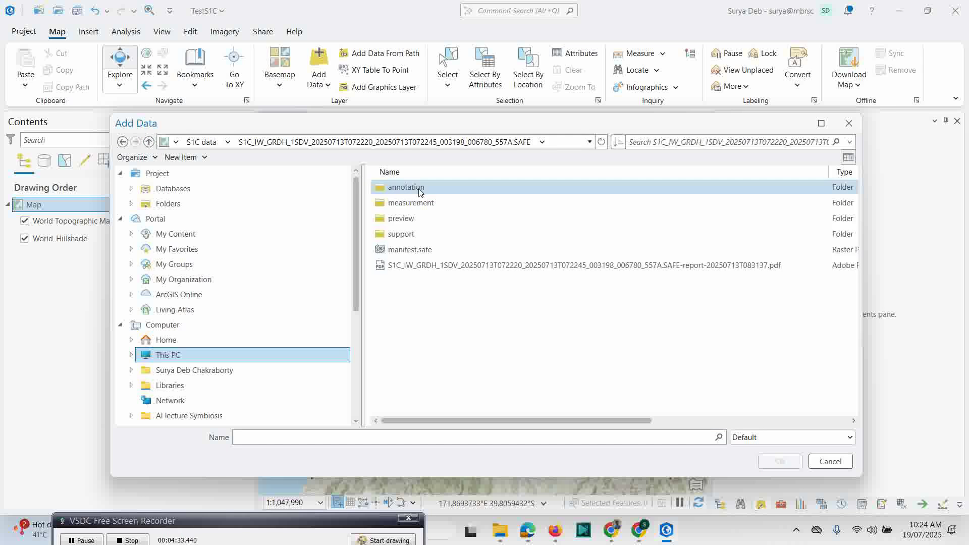
click(403, 255)
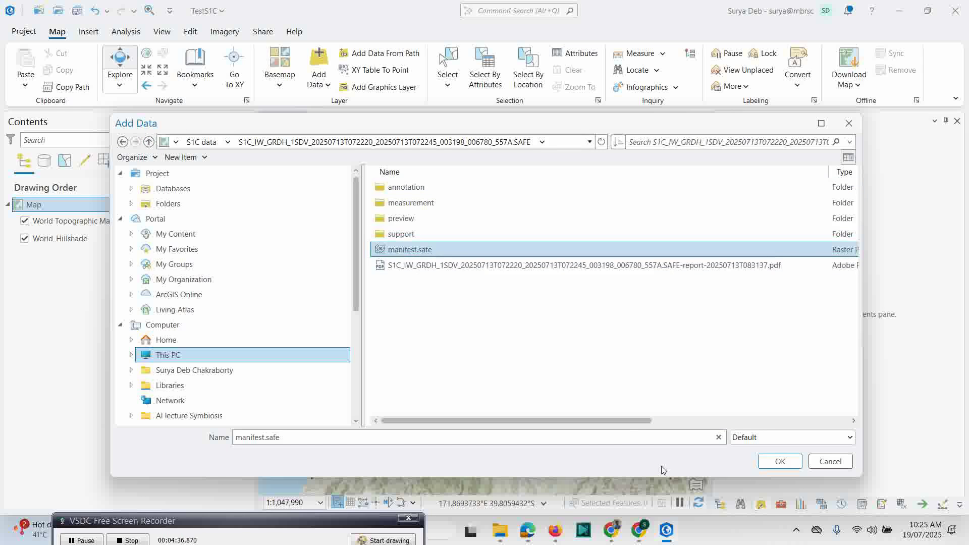
click(778, 461)
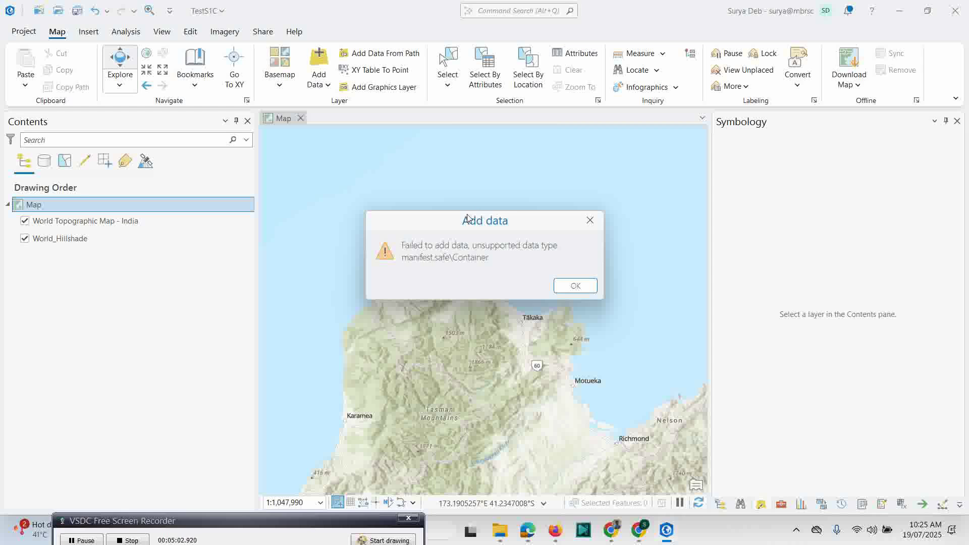
click(584, 286)
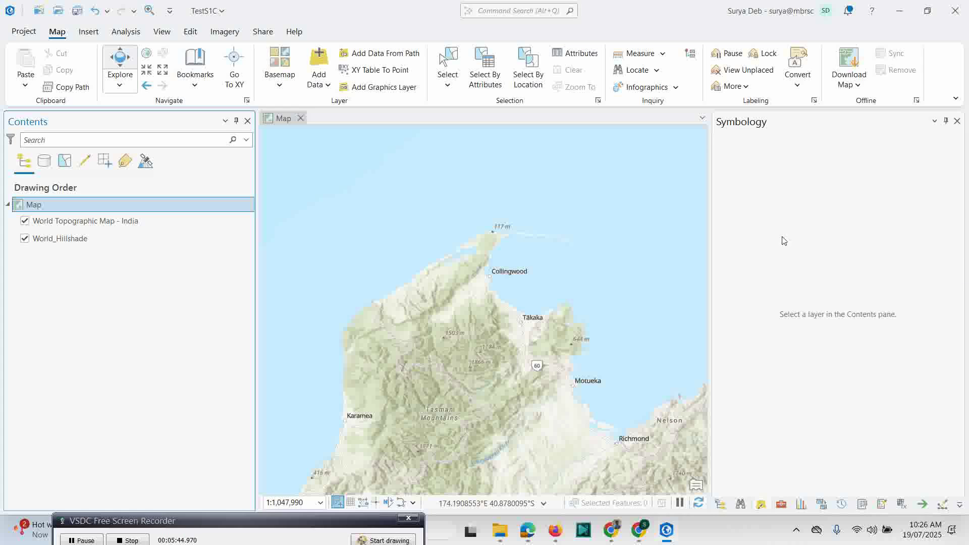
- Switch back to Chrome and search Google for "SNAP 12" in a new tab
mouse_move(614, 532)
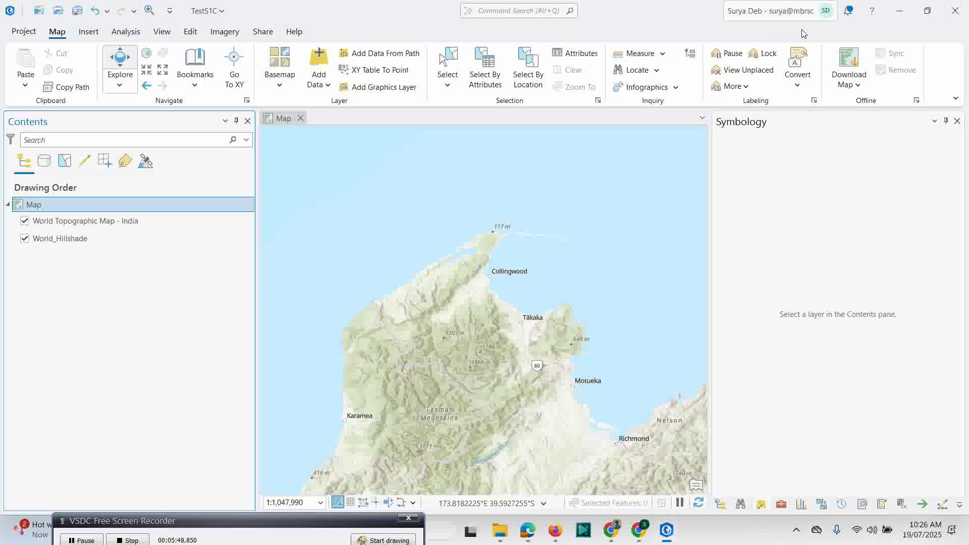
key(alt+Tab)
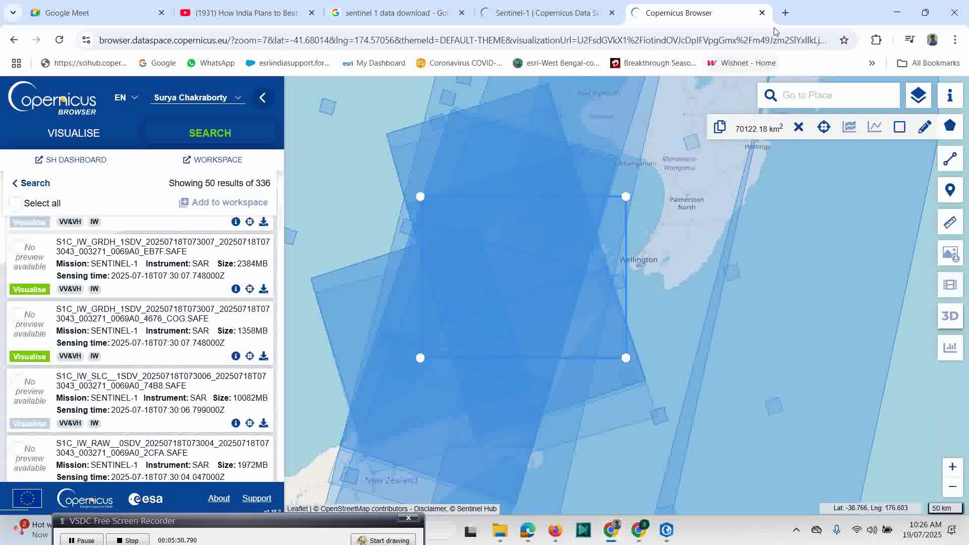
click(785, 14)
click(410, 255)
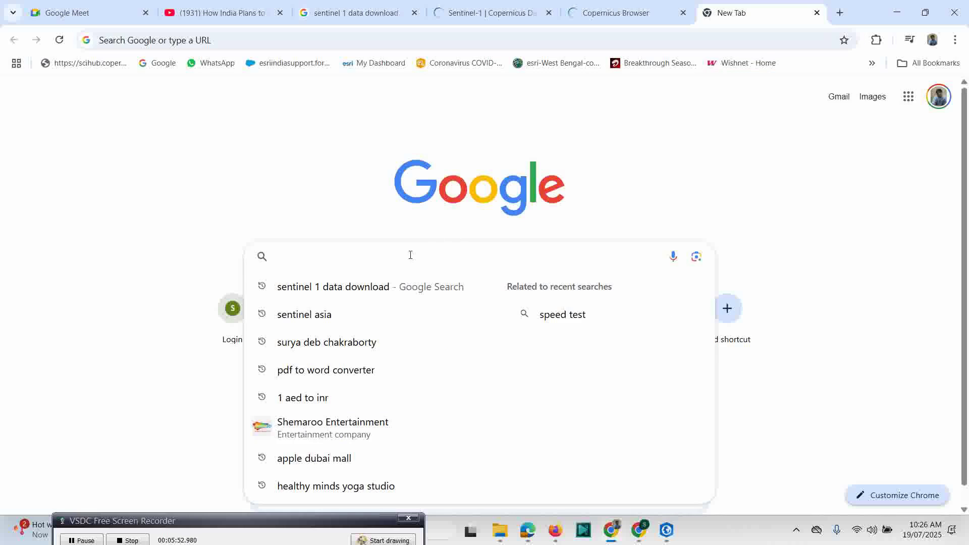
text(SNAP)
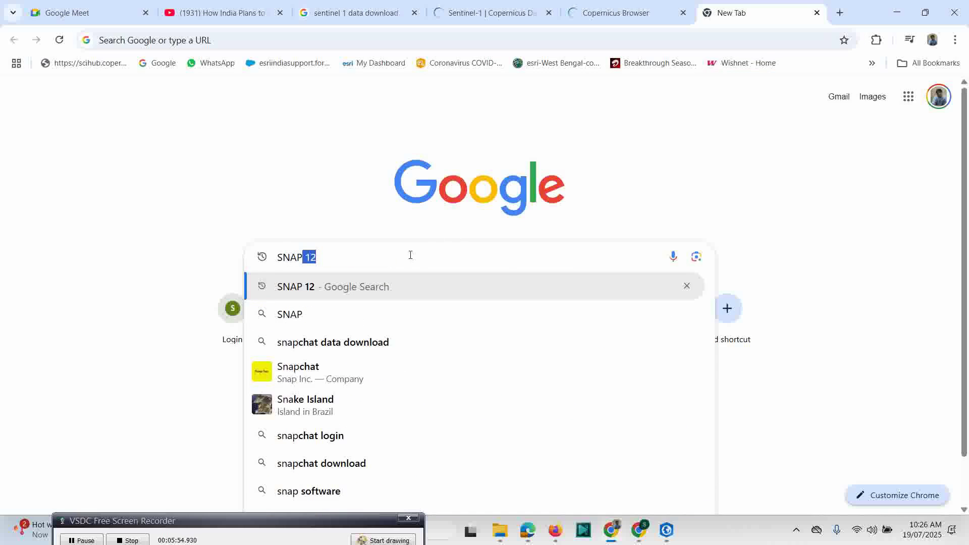
key(Right)
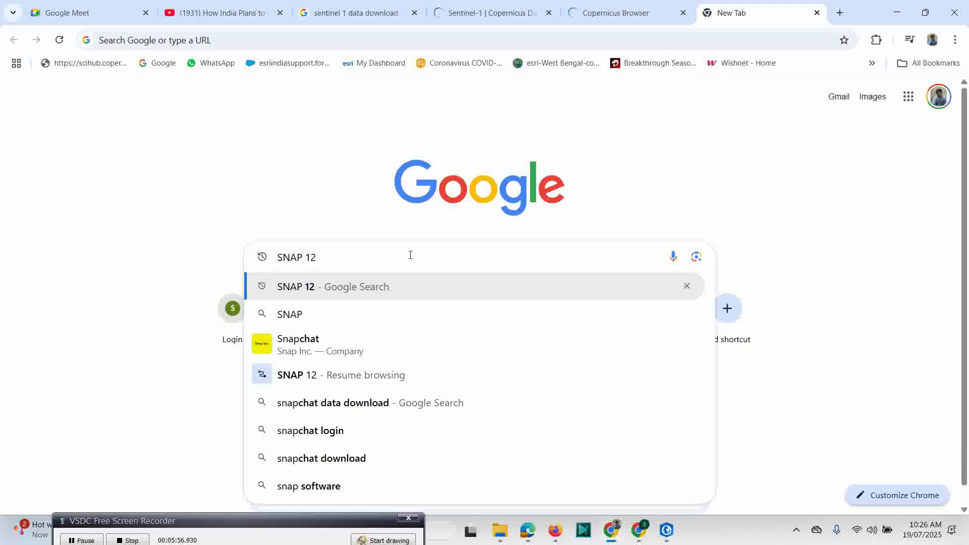
key(Return)
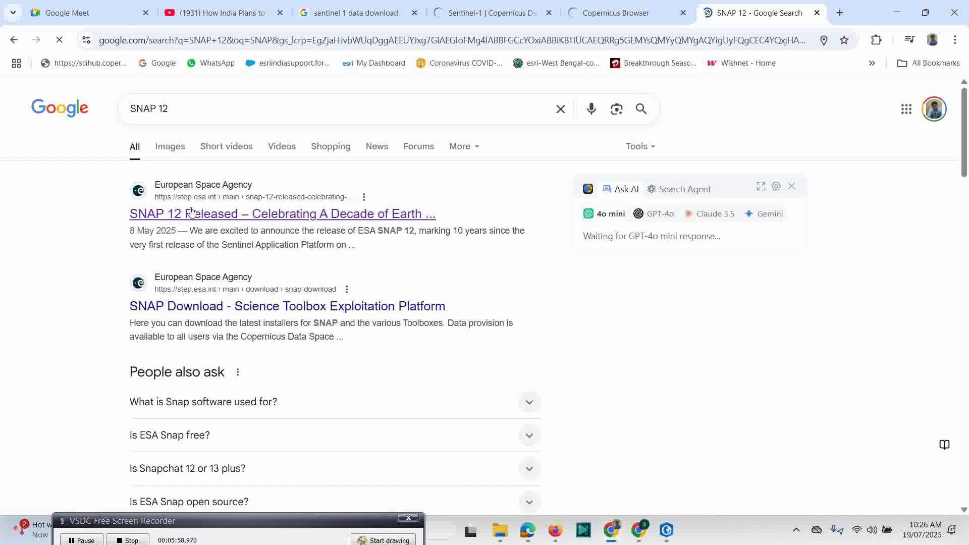
- Open ESA's "SNAP 12 Released" search result in a separate tab and reload its address until the page loads
right_click(239, 221)
click(273, 232)
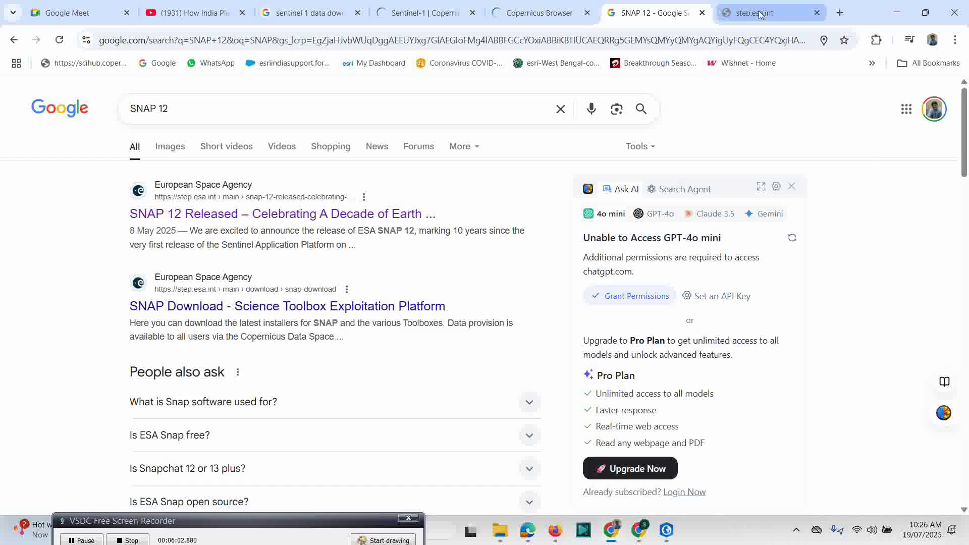
click(760, 14)
click(544, 43)
click(544, 43)
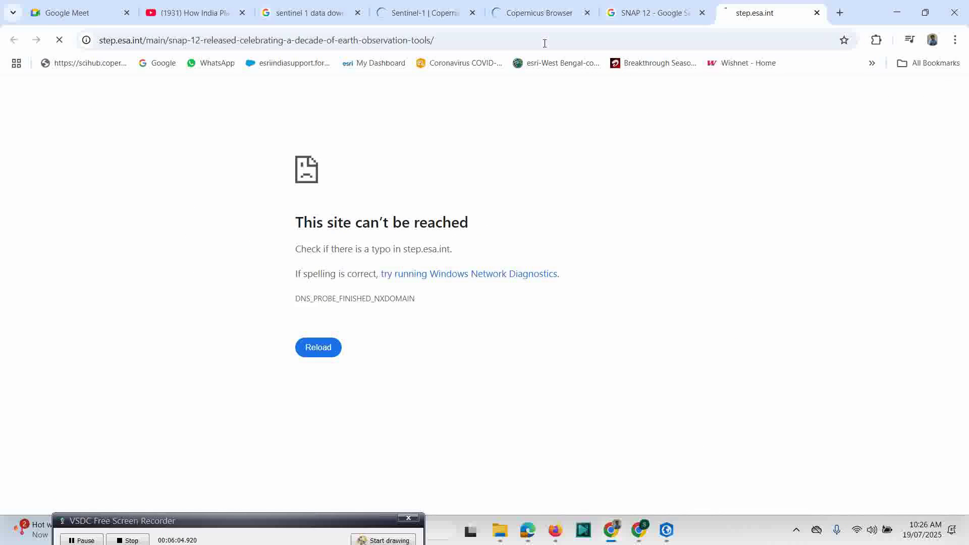
key(Return)
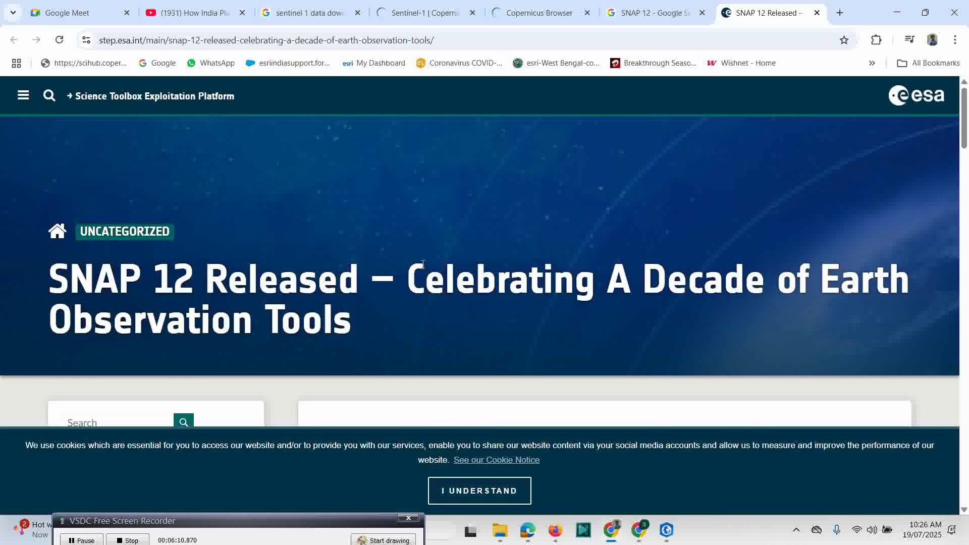
- Accept the cookie notice, review the SNAP 12 release notes, and follow the link to ESA's download page
scroll(423, 264, down, 1)
click(479, 491)
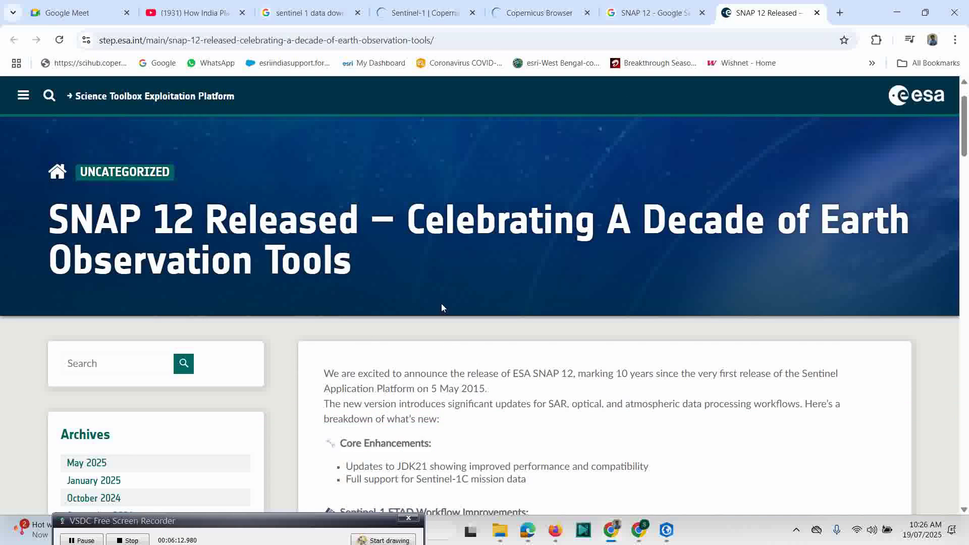
scroll(441, 308, down, 5)
scroll(391, 303, down, 6)
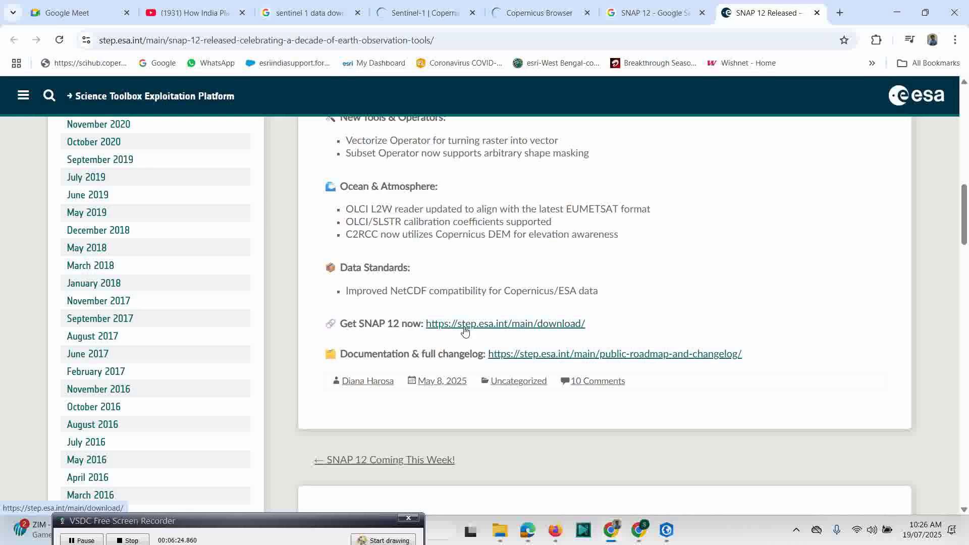
click(508, 327)
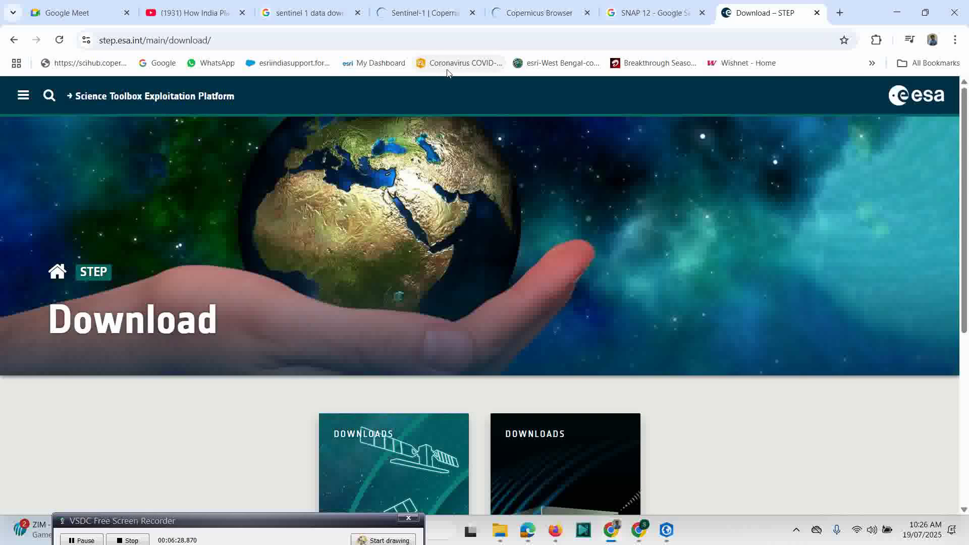
- Open the SNAP download page and review the All Toolboxes installers for Windows, Mac OS X and Linux
scroll(310, 326, down, 5)
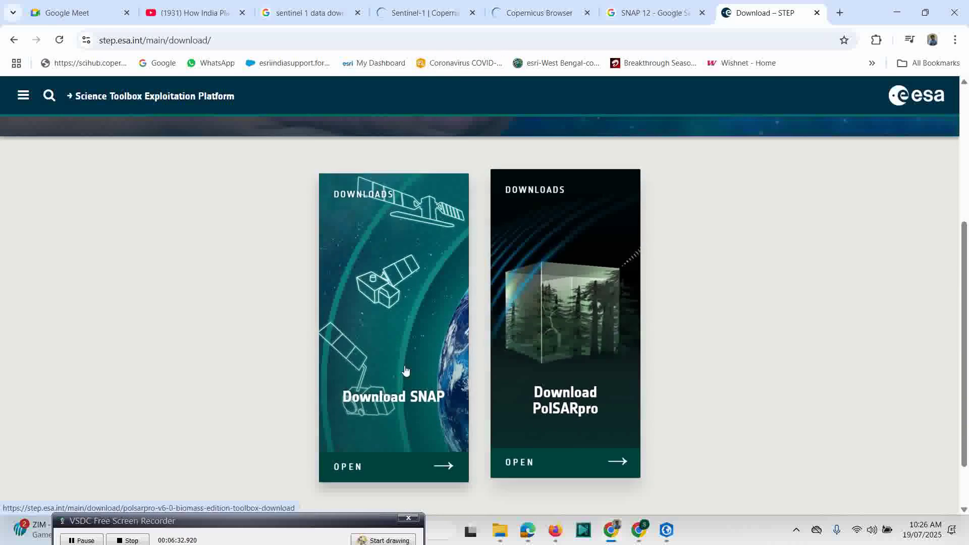
scroll(307, 354, down, 2)
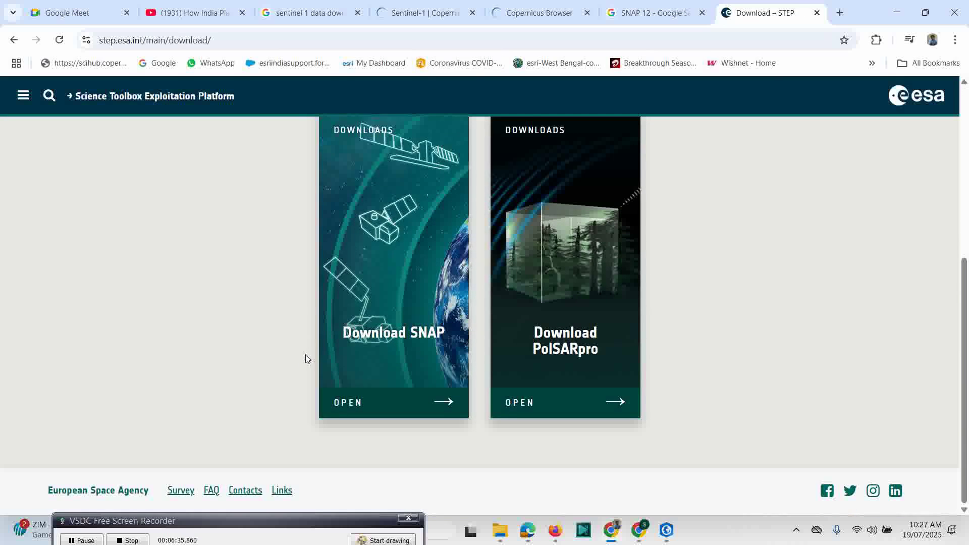
click(381, 327)
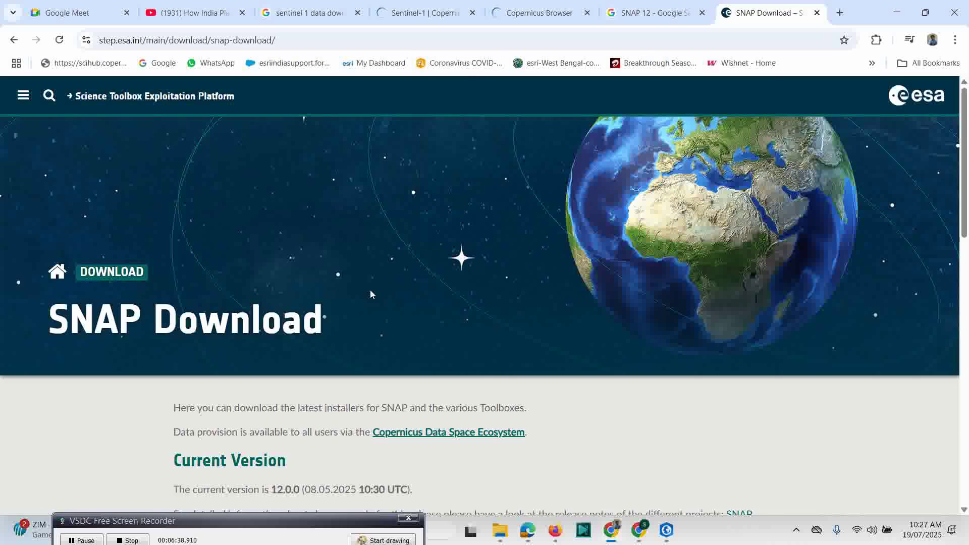
scroll(388, 294, down, 2)
scroll(388, 295, down, 3)
scroll(388, 295, down, 4)
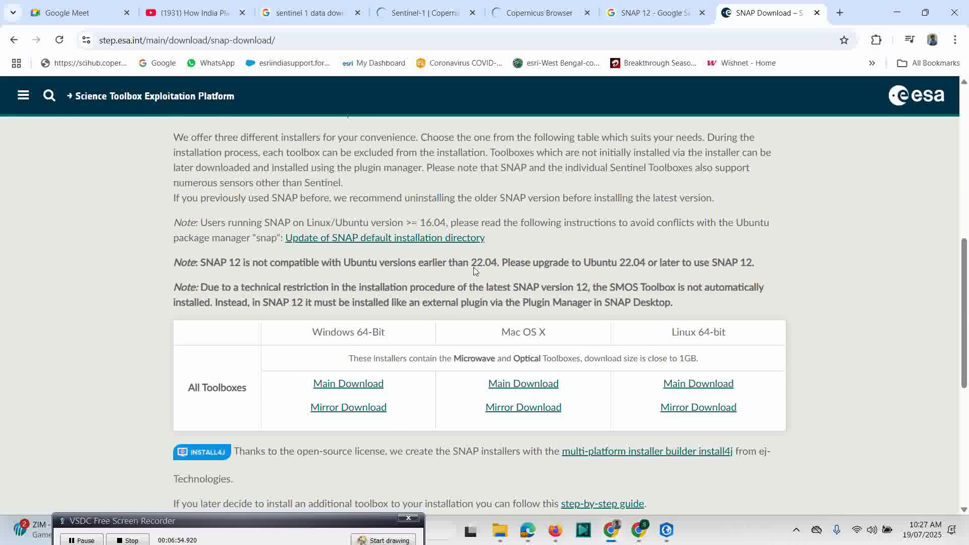
drag(208, 520, 226, 520)
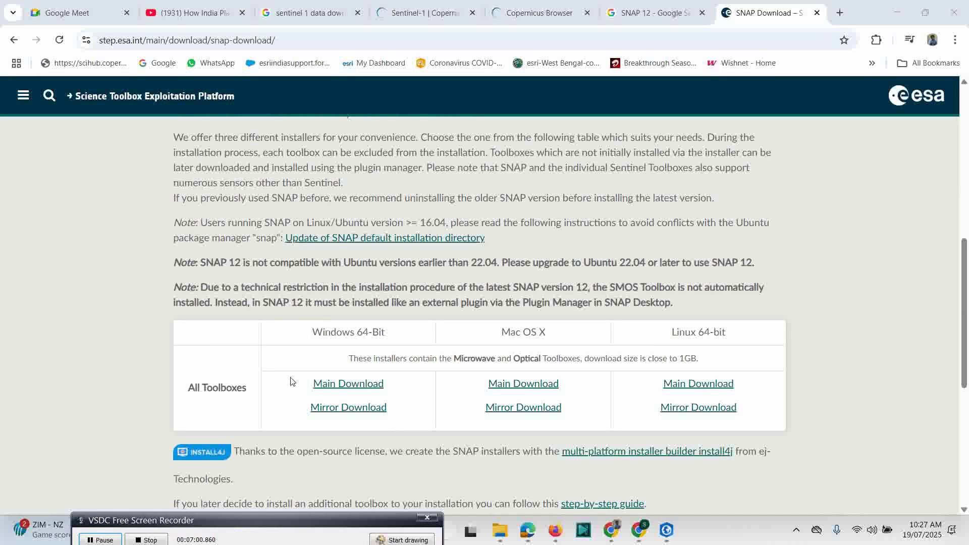
drag(272, 524, 609, 519)
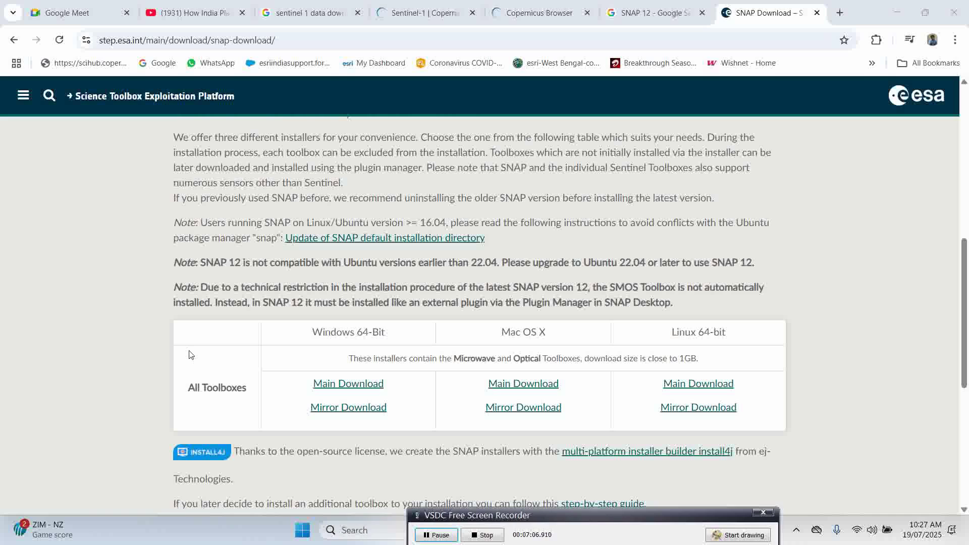
drag(567, 519, 592, 519)
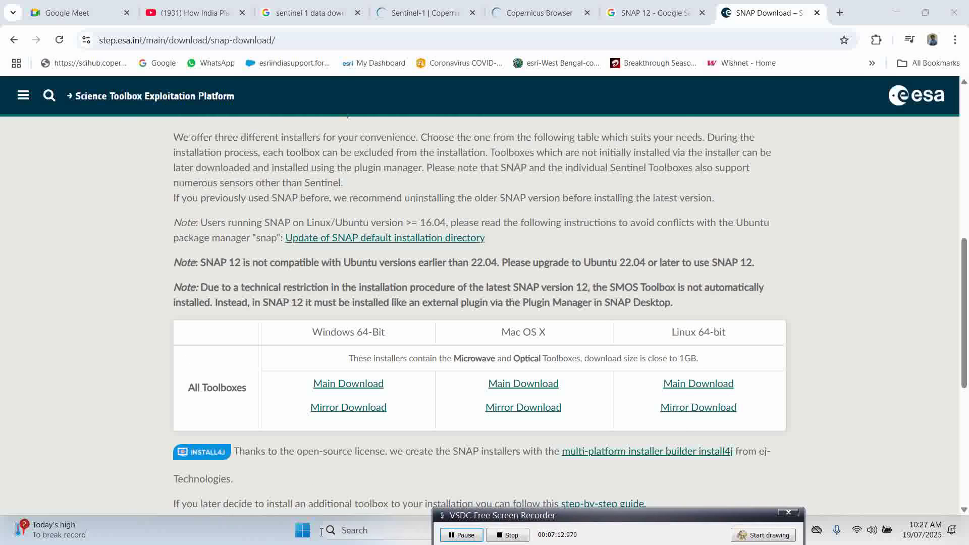
- Launch SNAP Desktop, look through the offered plugin updates, and dismiss the Plugin Installer without installing them
click(302, 529)
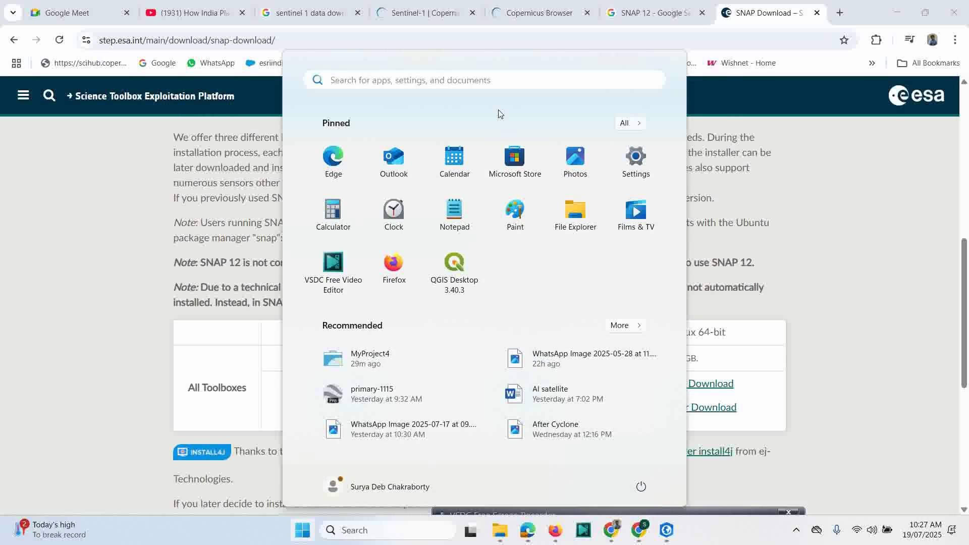
text(sn)
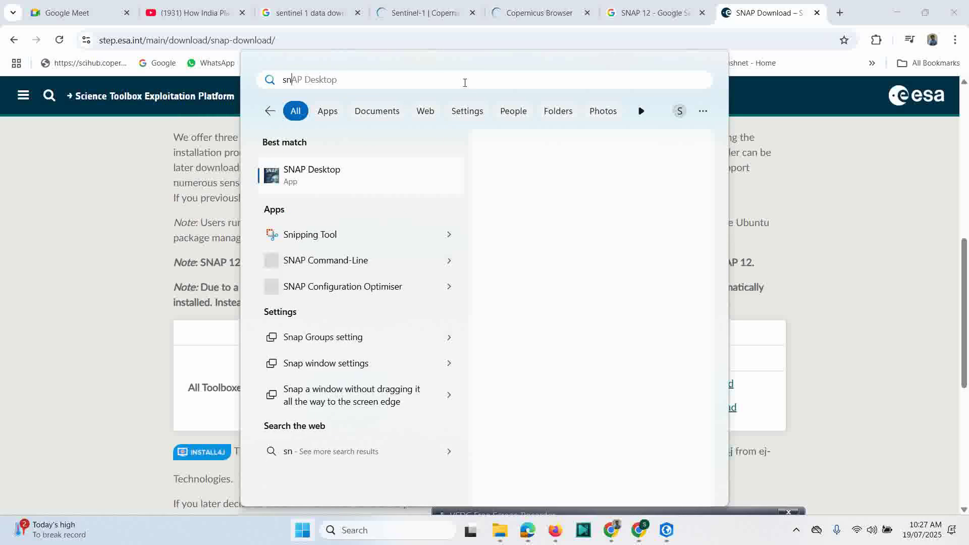
text(a)
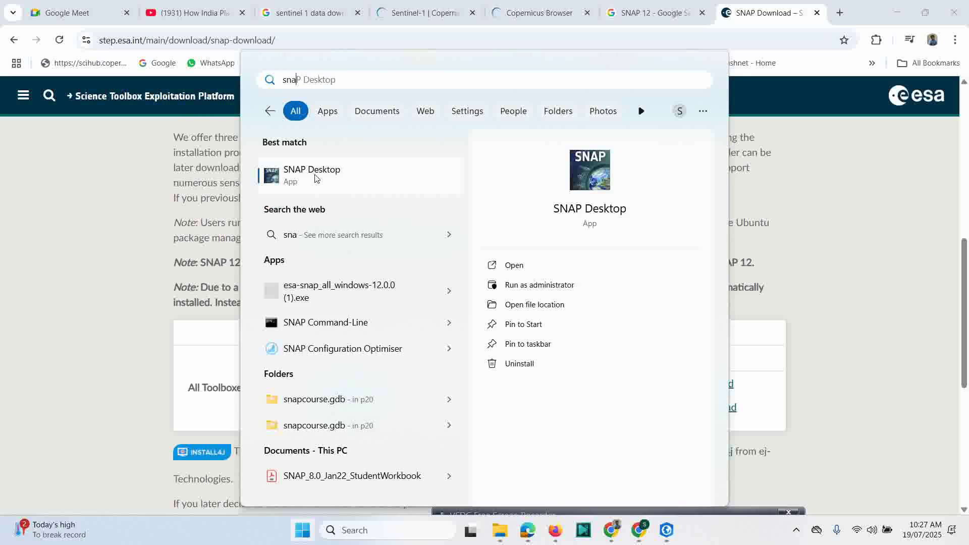
click(325, 182)
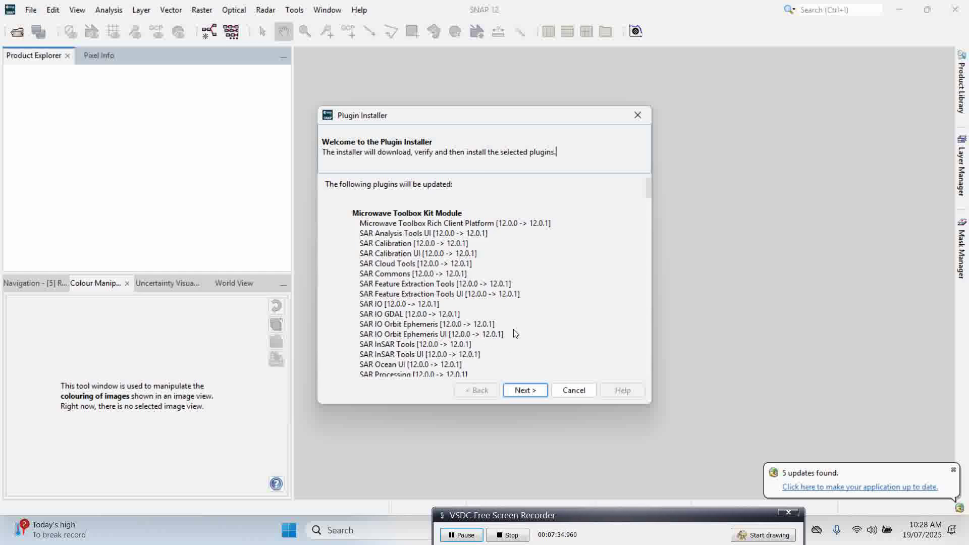
scroll(510, 333, down, 9)
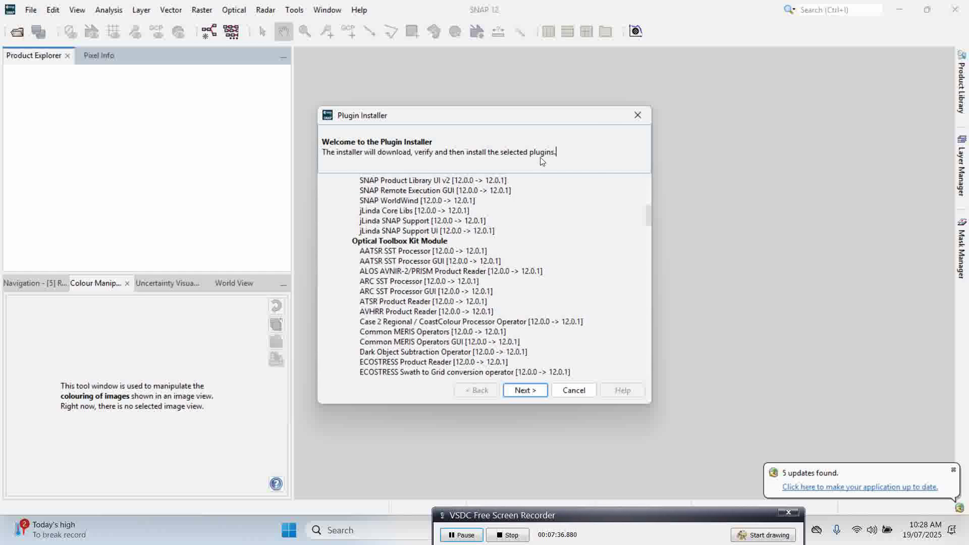
click(638, 118)
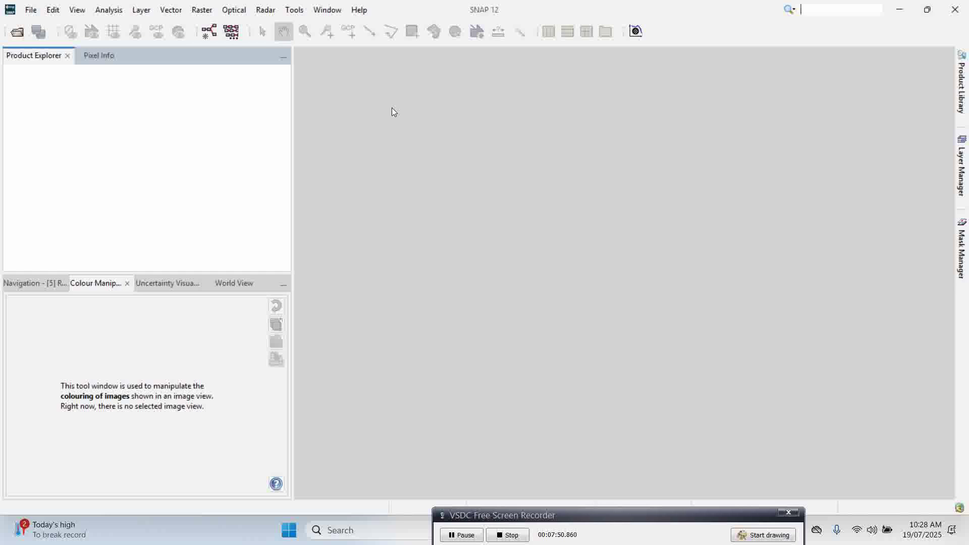
drag(612, 519, 253, 530)
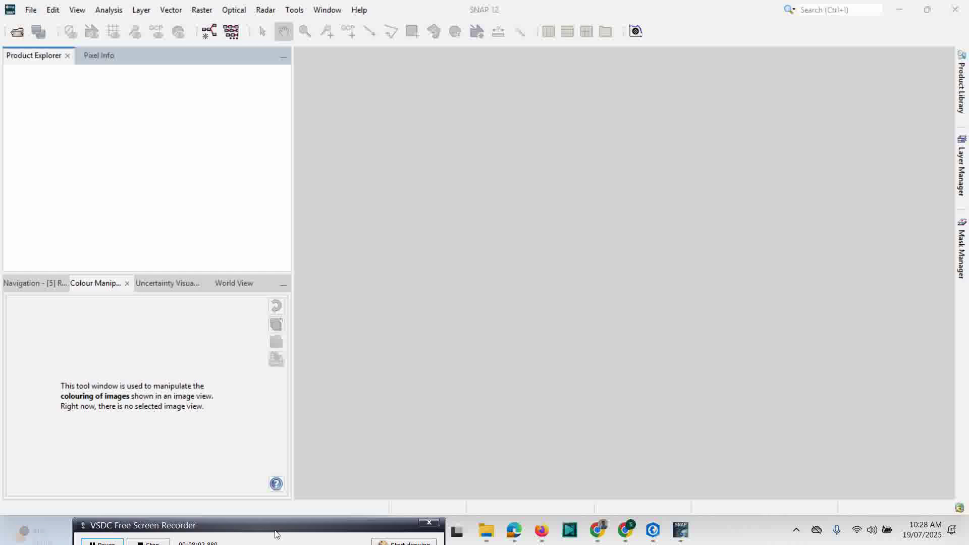
drag(278, 529, 260, 522)
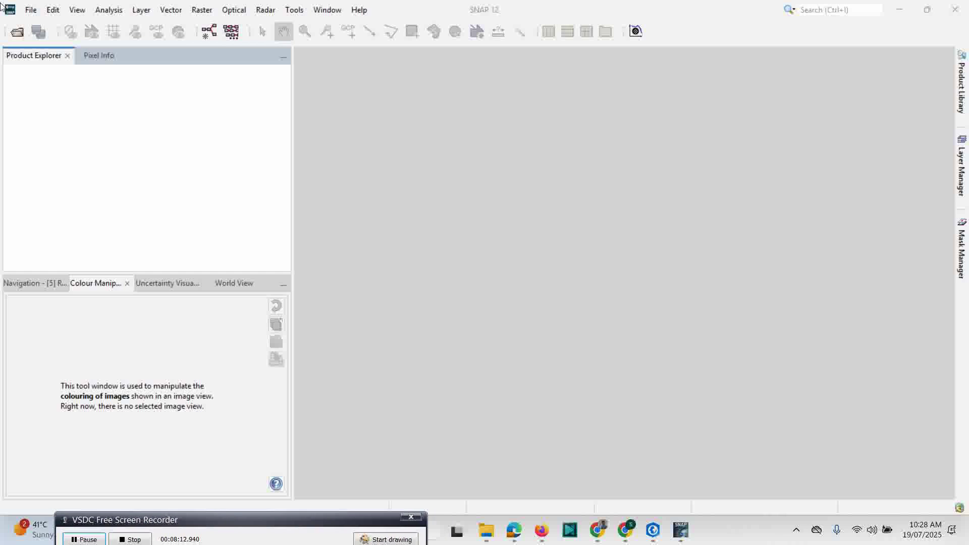
- Open S1C data.zip from the Newzealand Flood folder as a product
key(ctrl+i)
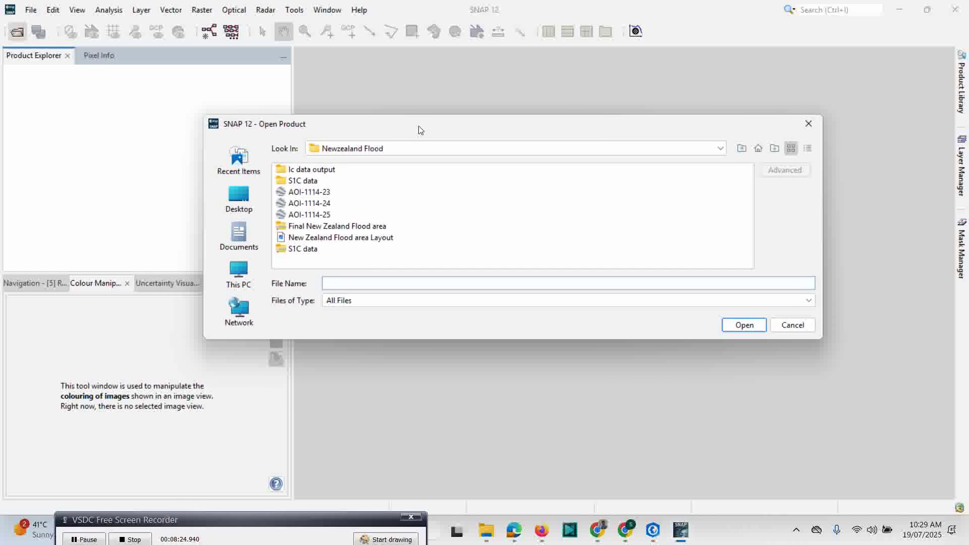
click(302, 251)
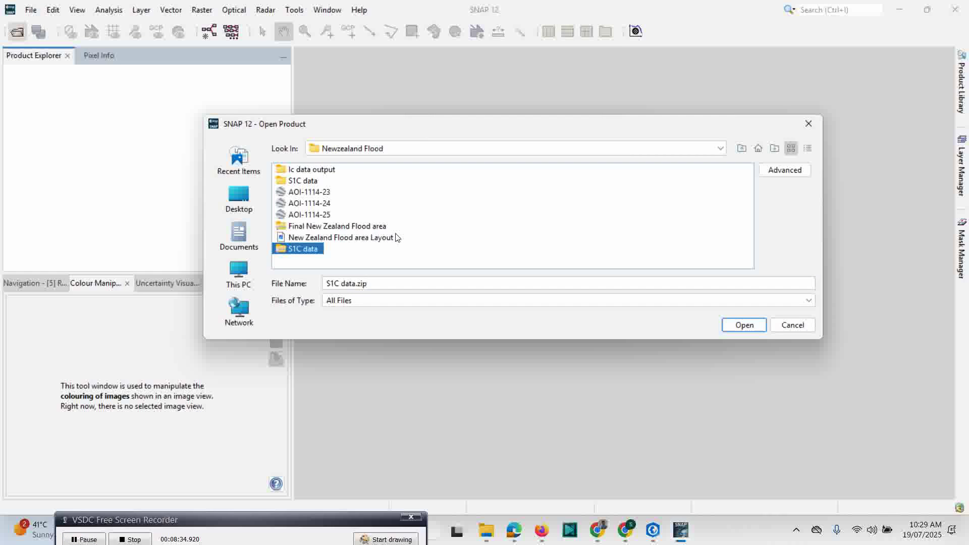
click(744, 325)
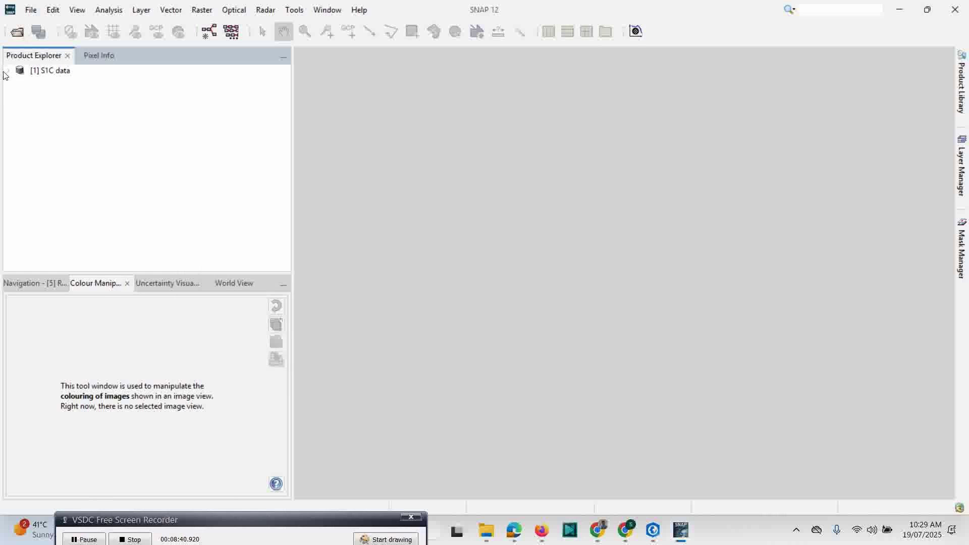
- Expand the S1C data product and its Bands folder, and view the Amplitude_VH and Amplitude_VV images
click(5, 72)
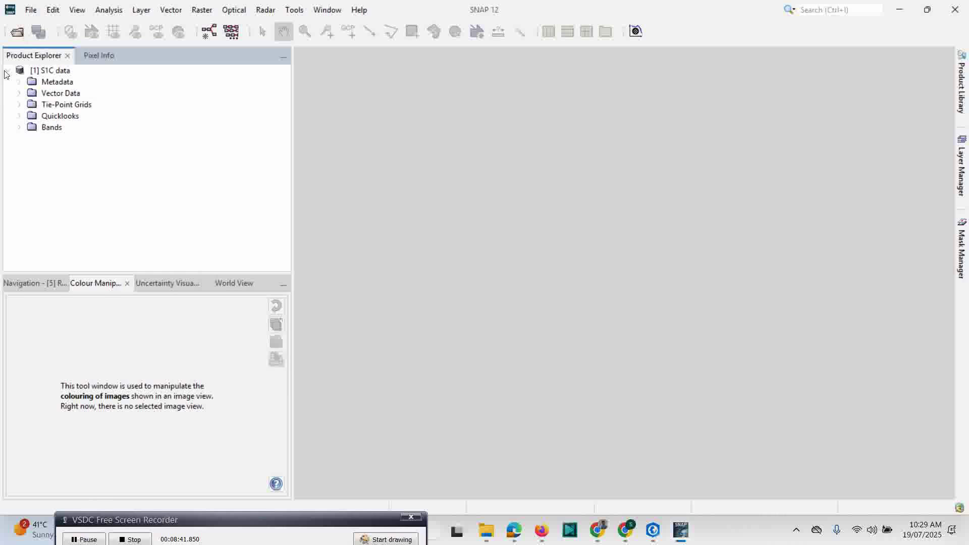
click(19, 128)
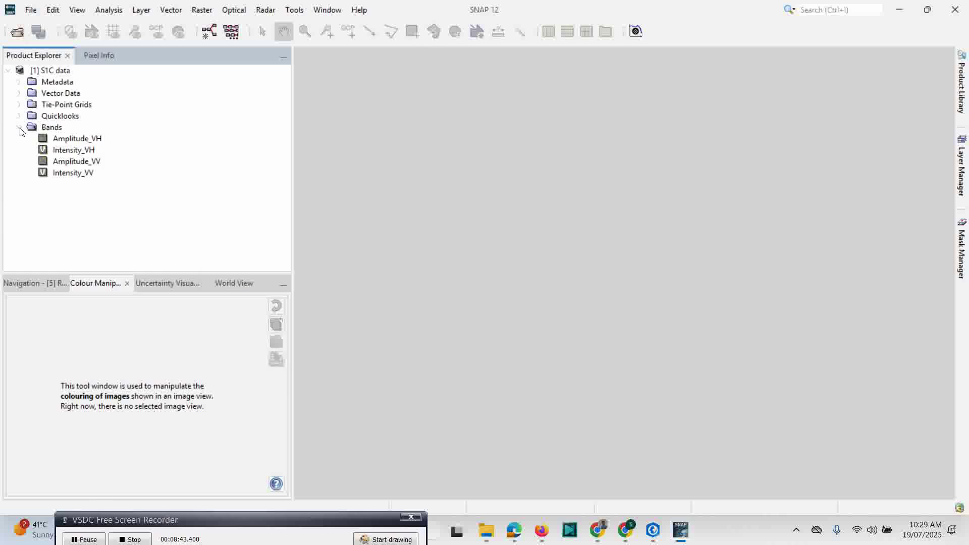
double_click(69, 138)
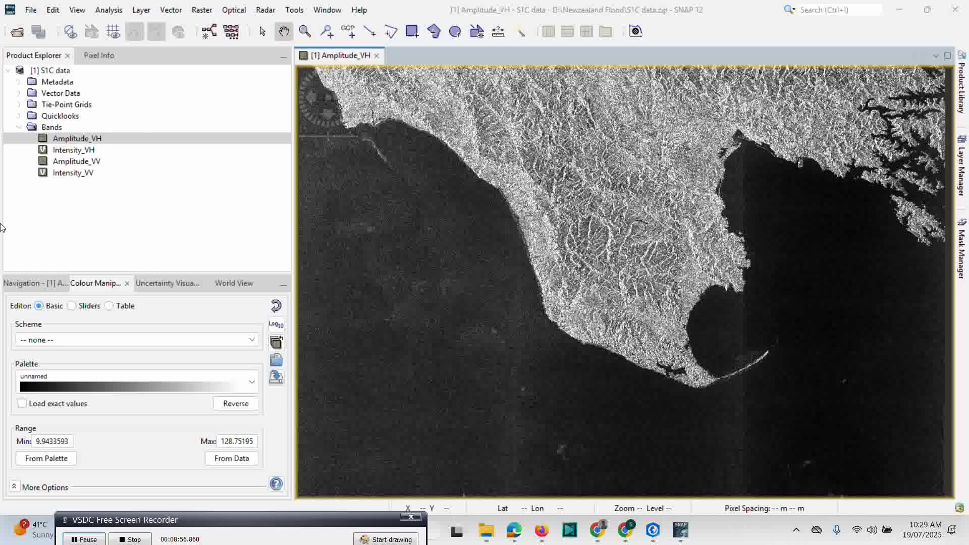
double_click(76, 161)
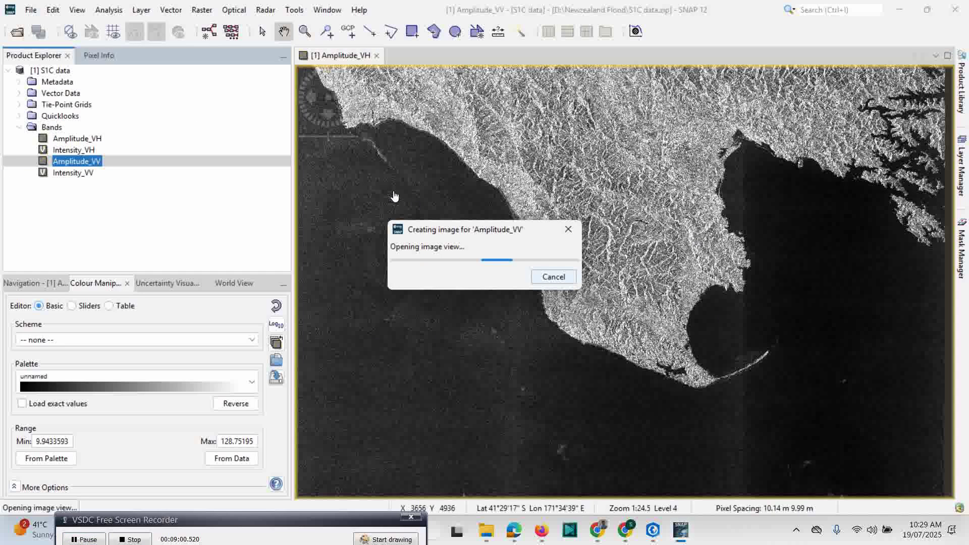
click(79, 539)
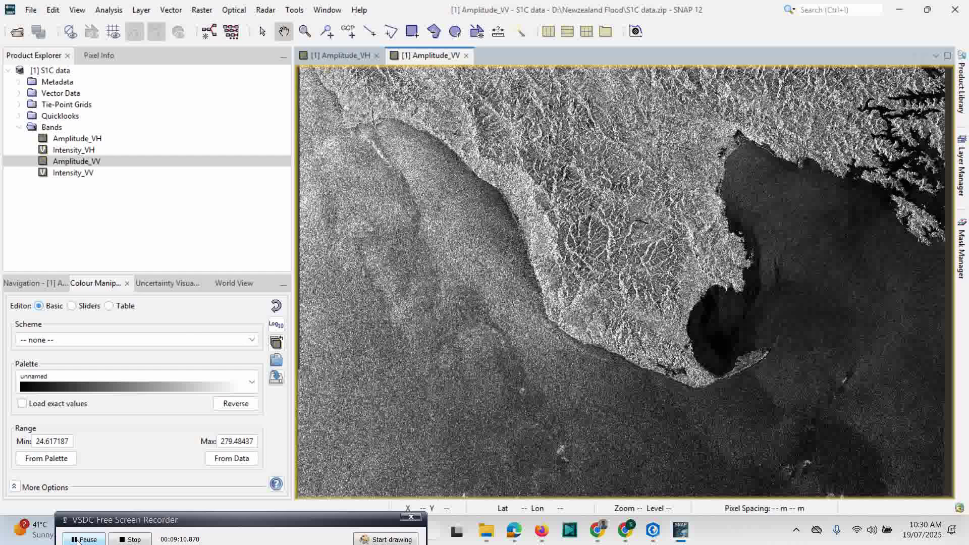
- Close the Amplitude_VV and Amplitude_VH image views, leaving the Bands folder expanded
click(467, 56)
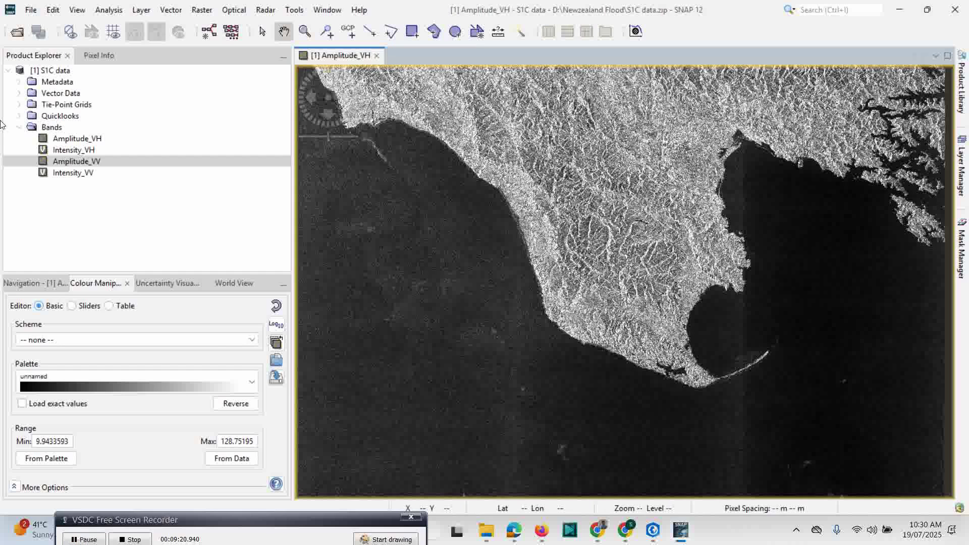
click(376, 56)
drag(199, 524, 187, 519)
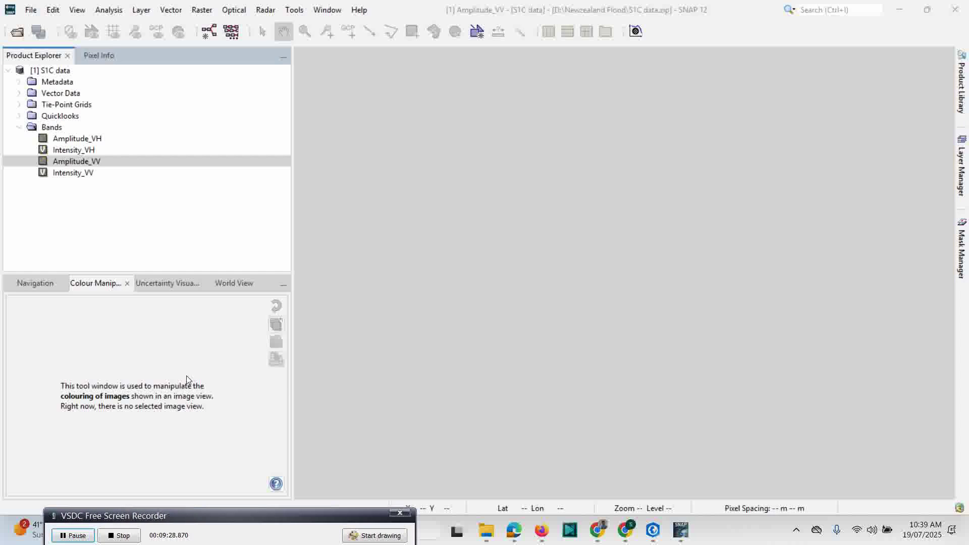
click(23, 131)
click(20, 129)
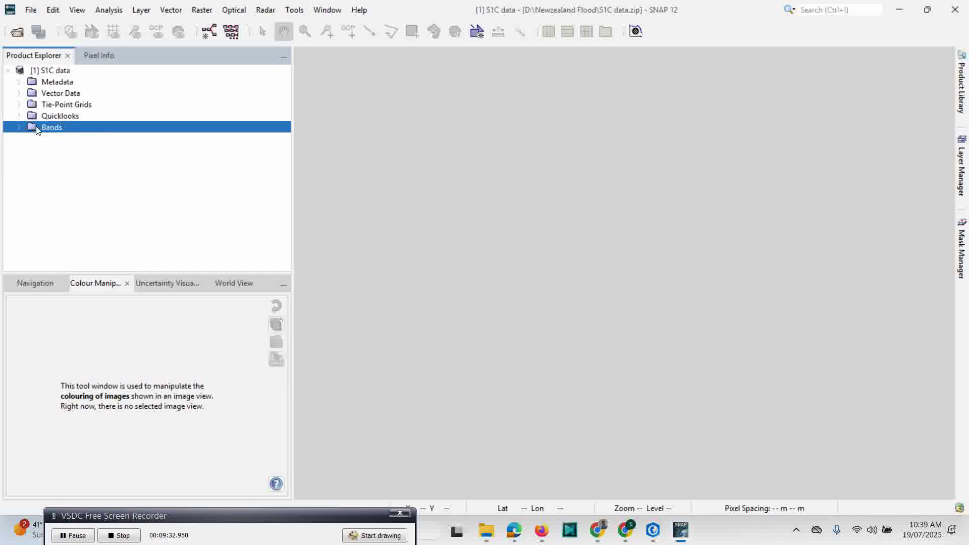
click(20, 128)
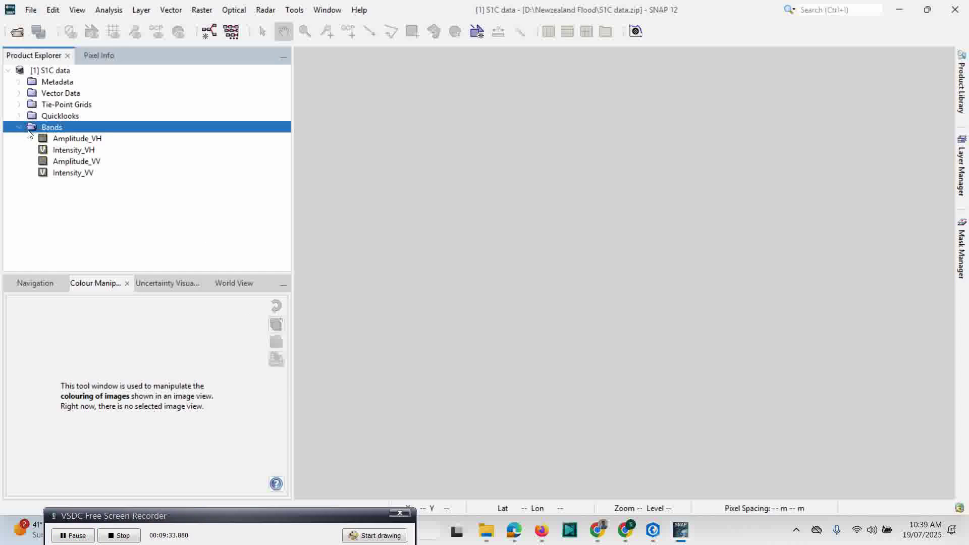
- Display the Amplitude_VV band again and examine the land and coastline in closer detail
double_click(76, 162)
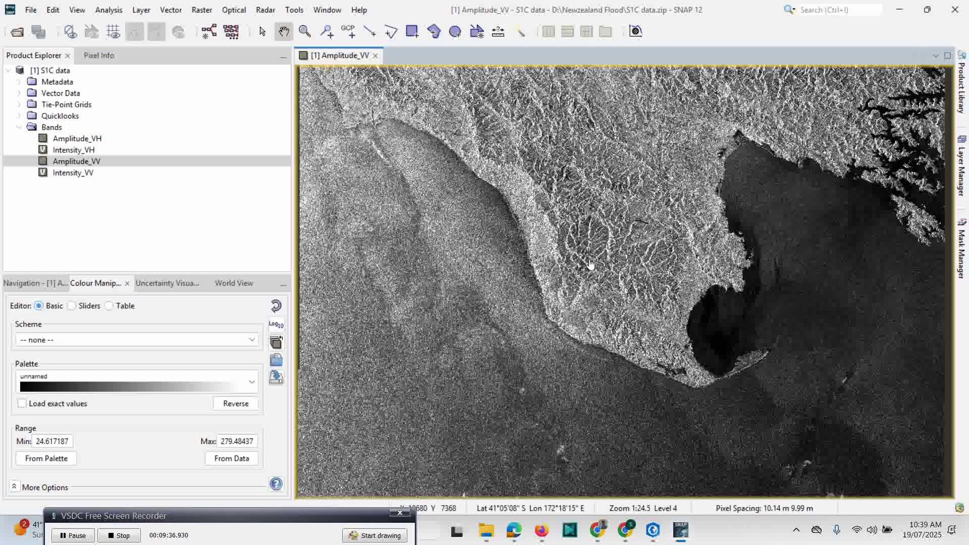
drag(632, 258, 547, 271)
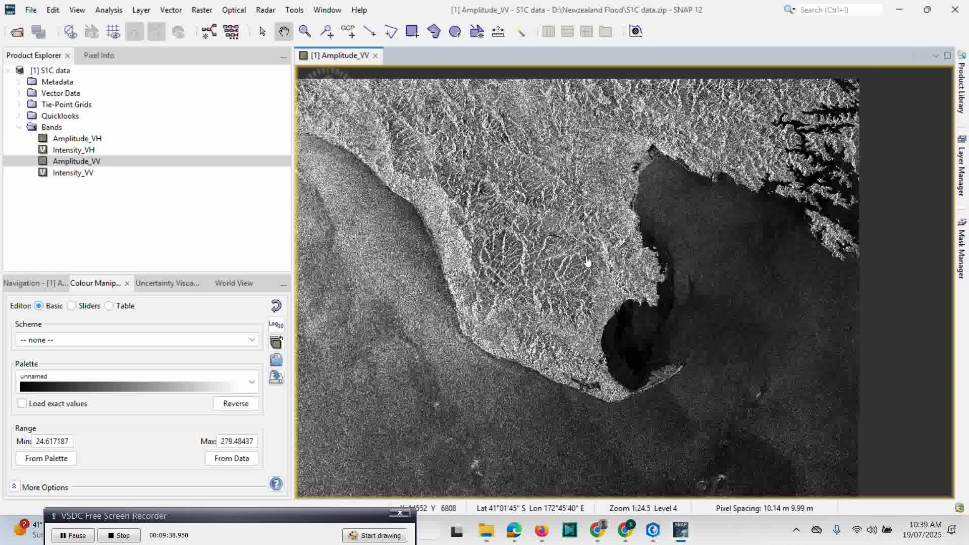
scroll(563, 325, up, 2)
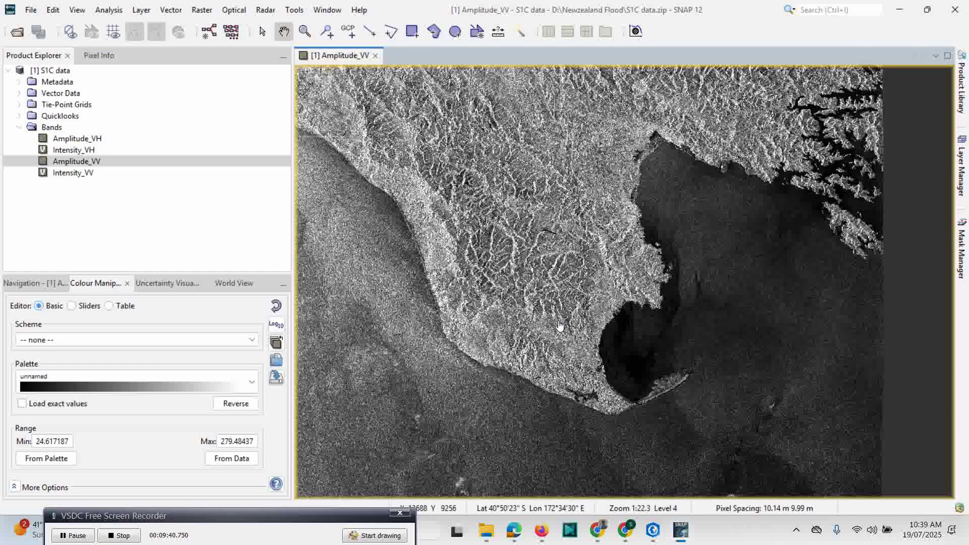
drag(561, 327, 599, 303)
scroll(581, 282, up, 5)
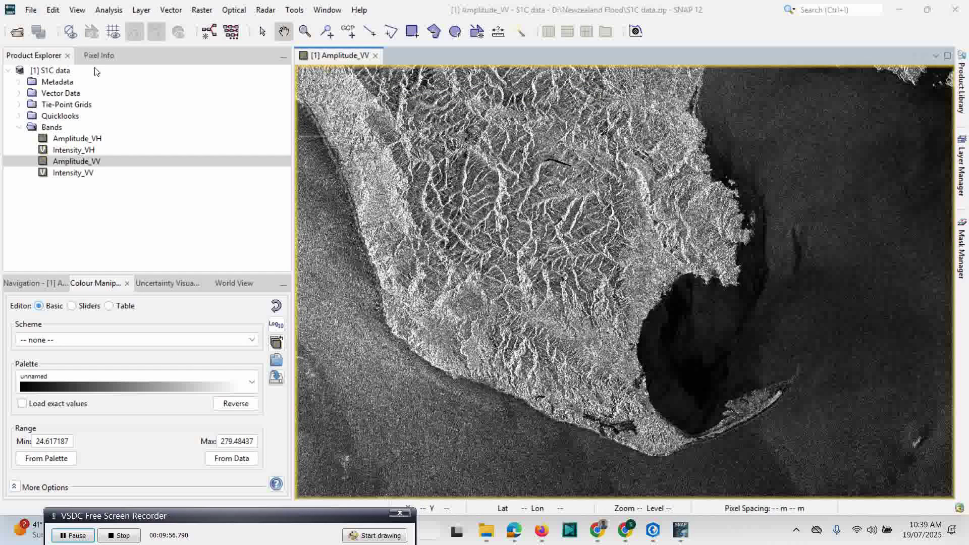
- Create a spatial subset of the S1C data covering pixels X 7,611 to 22,083 and Y 3,972 to 13,505, keeping all bands
click(200, 10)
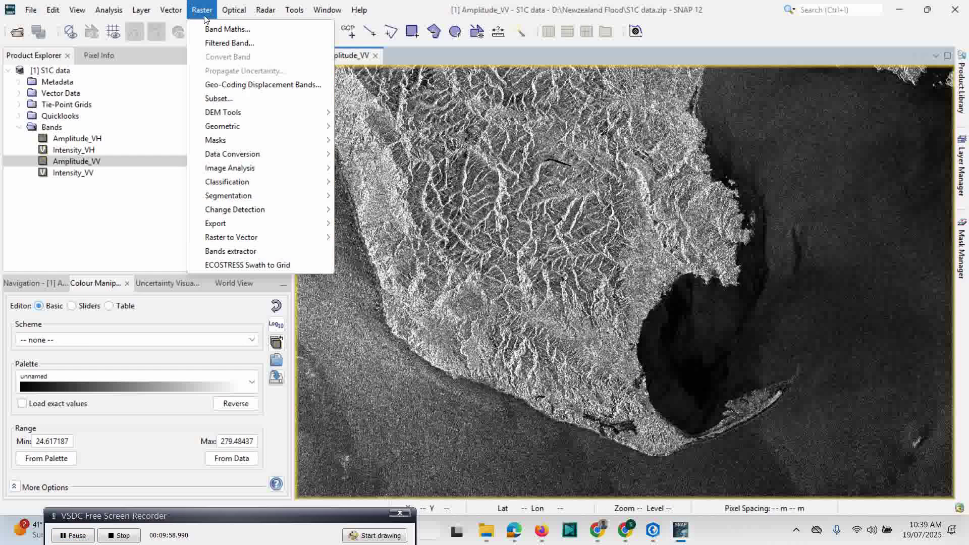
click(222, 100)
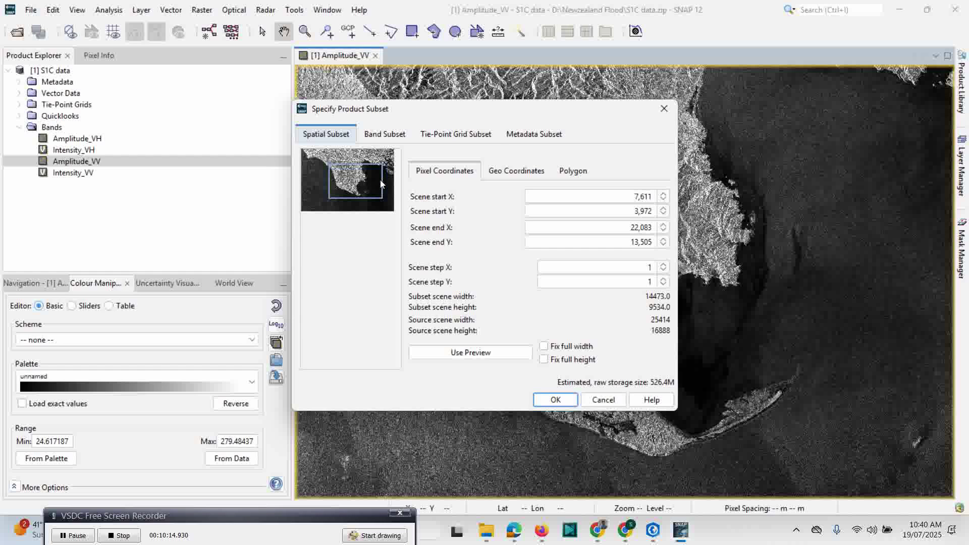
click(394, 137)
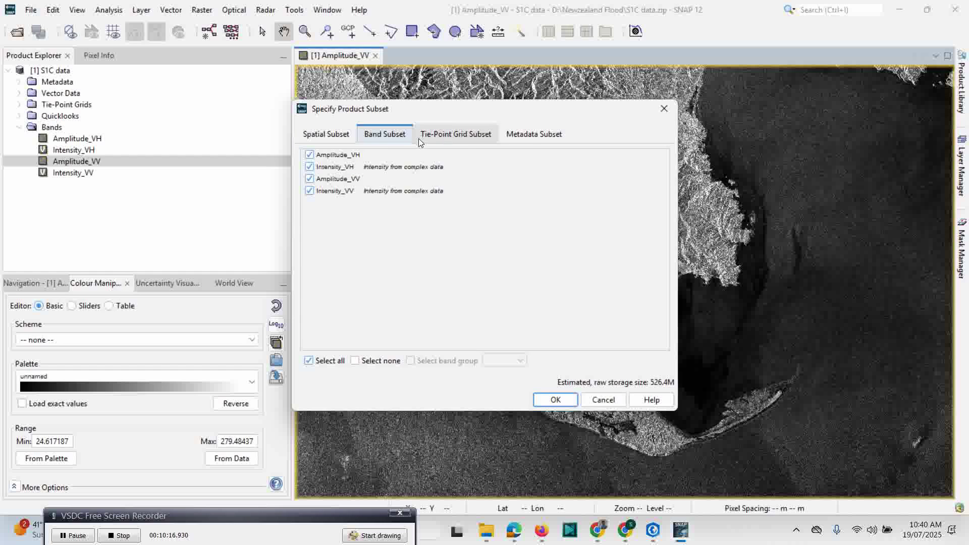
click(454, 135)
click(534, 135)
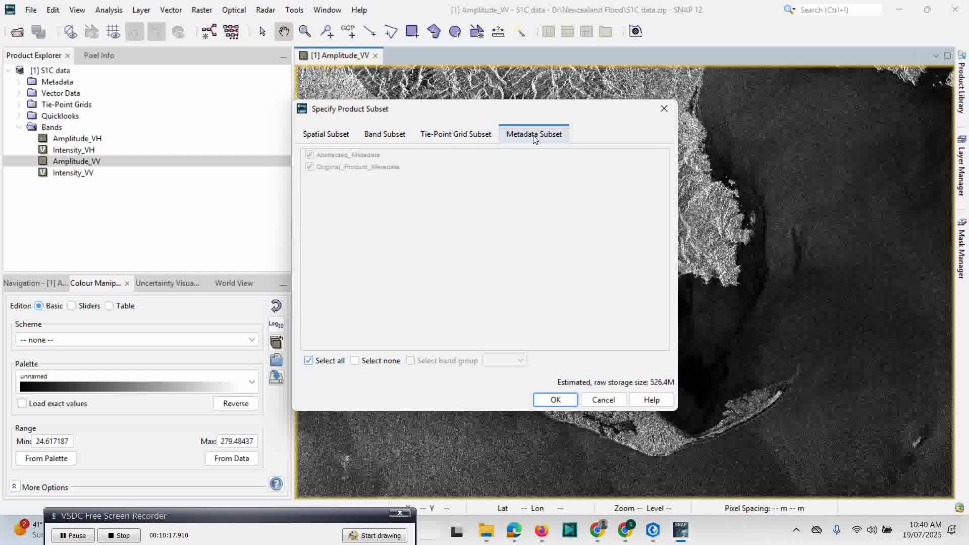
click(316, 136)
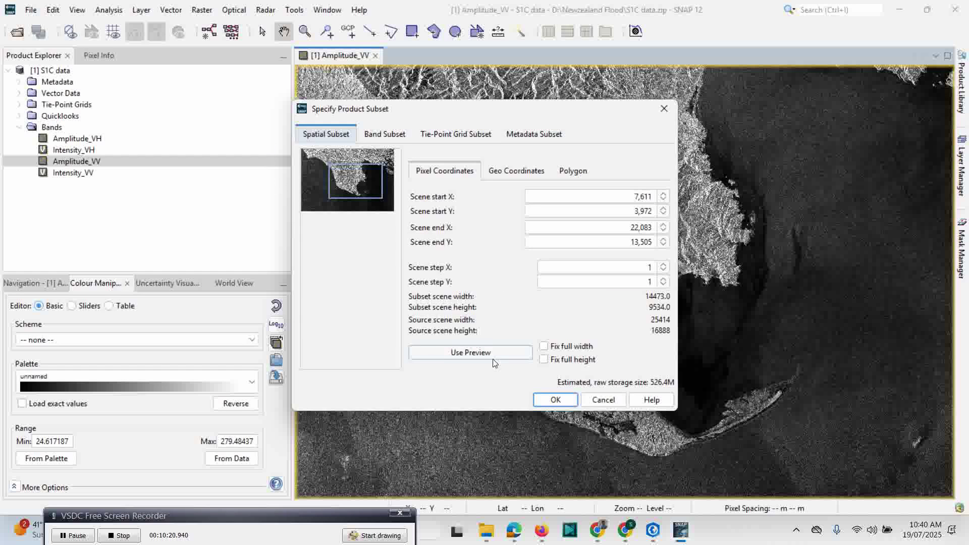
click(556, 399)
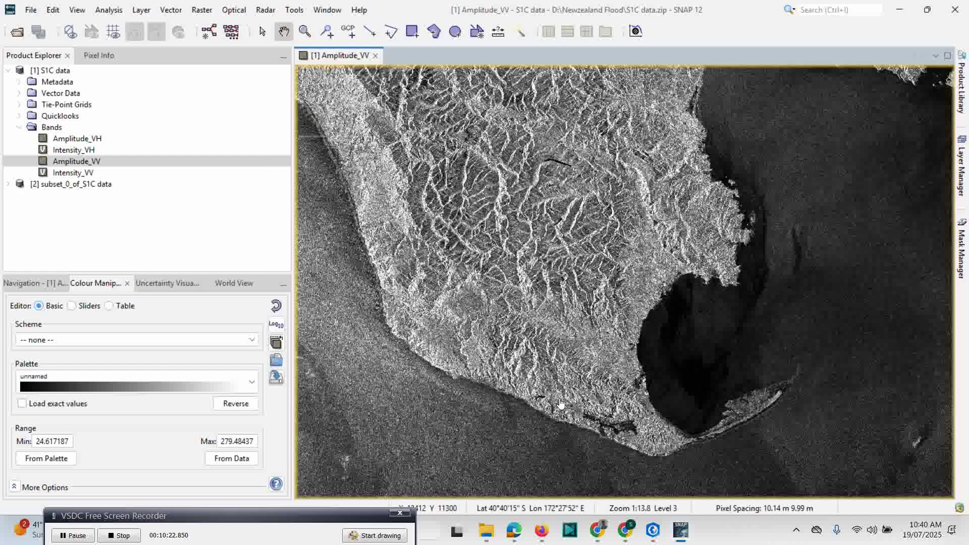
- Collapse the Bands folder and the original S1C data product
click(23, 128)
click(15, 71)
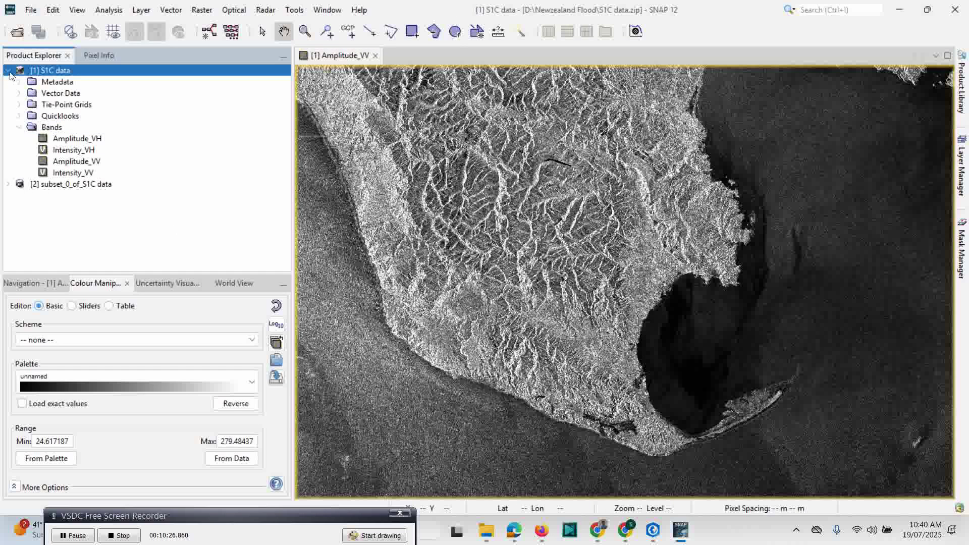
click(19, 128)
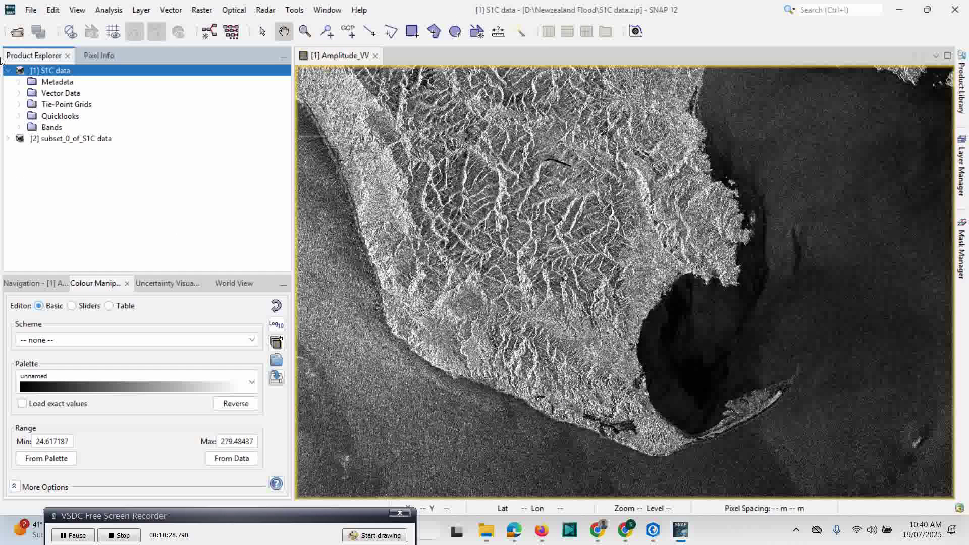
click(8, 71)
- Expand the subset product and its Bands folder, and display its Amplitude_VV band
click(8, 82)
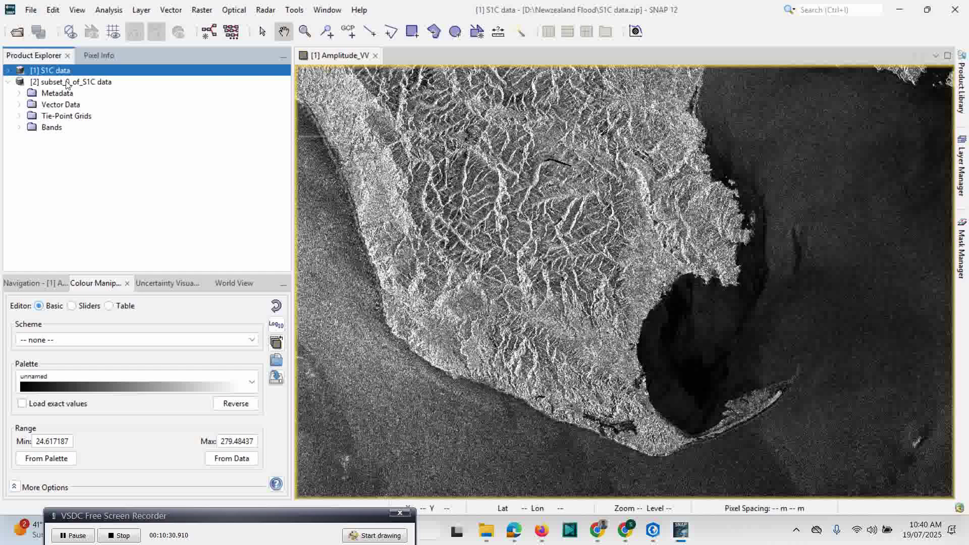
click(57, 85)
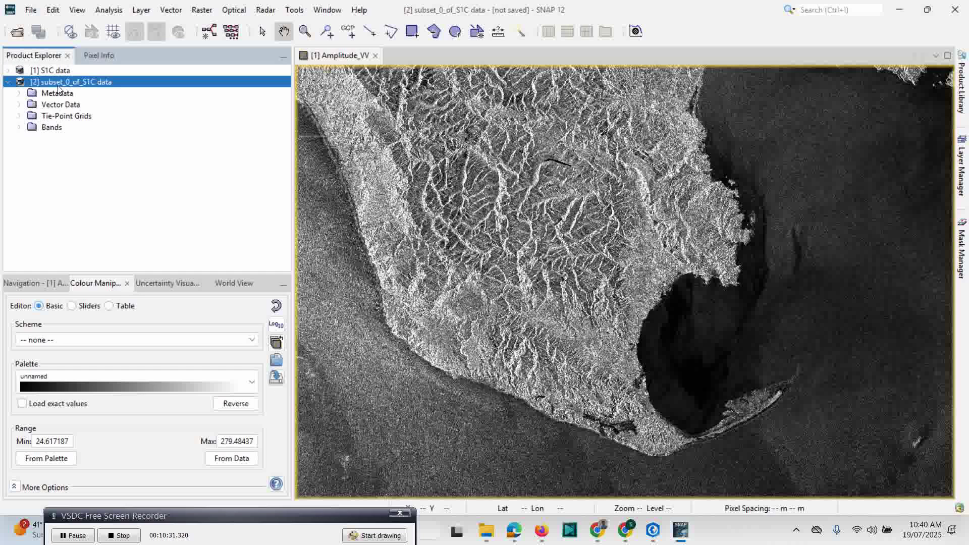
click(20, 128)
double_click(74, 163)
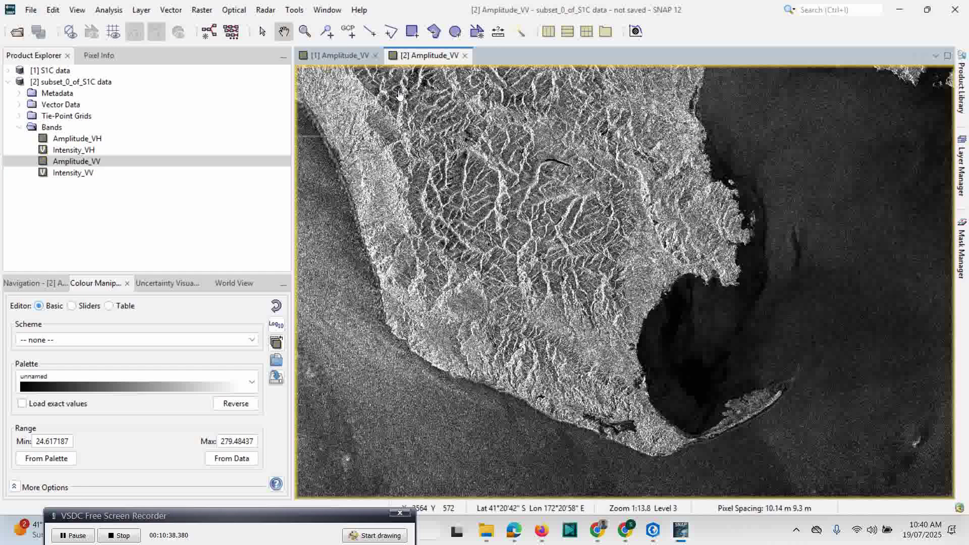
- Compare the subset's Amplitude_VV image with the original, close the subset view, and examine the area further up the original image
click(347, 55)
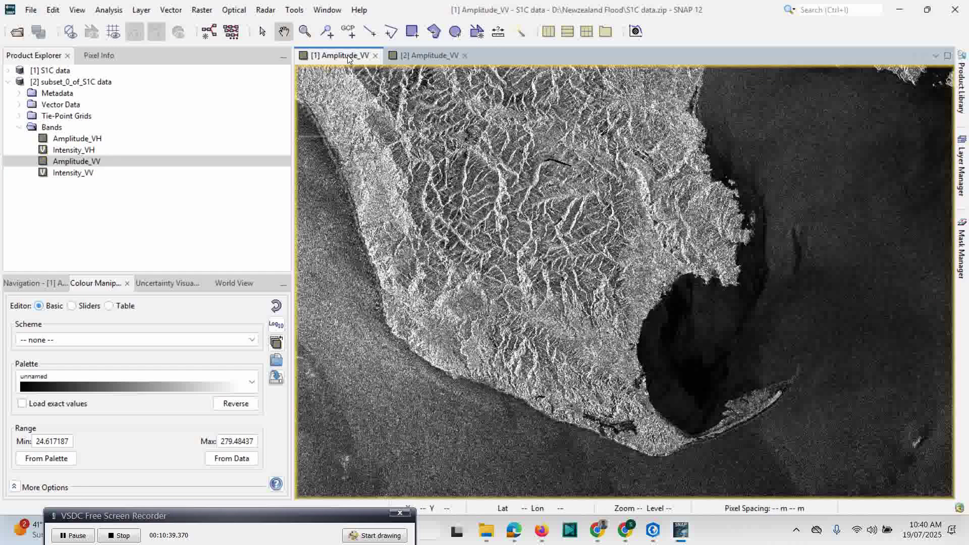
click(449, 56)
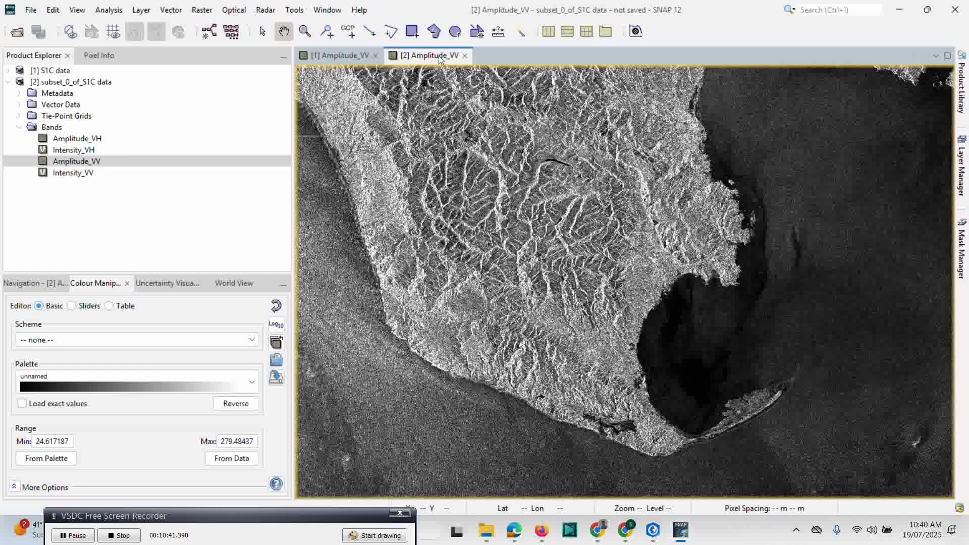
click(464, 56)
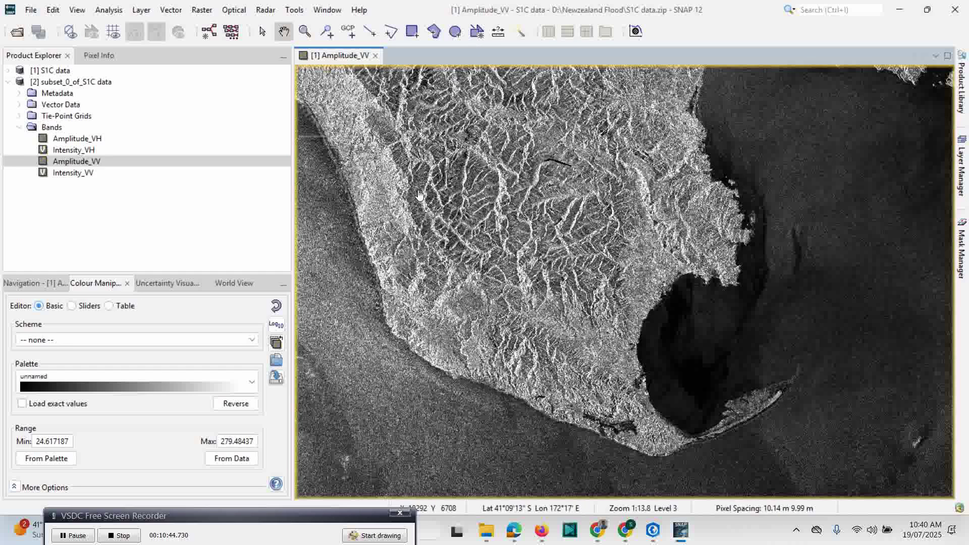
mouse_move(319, 70)
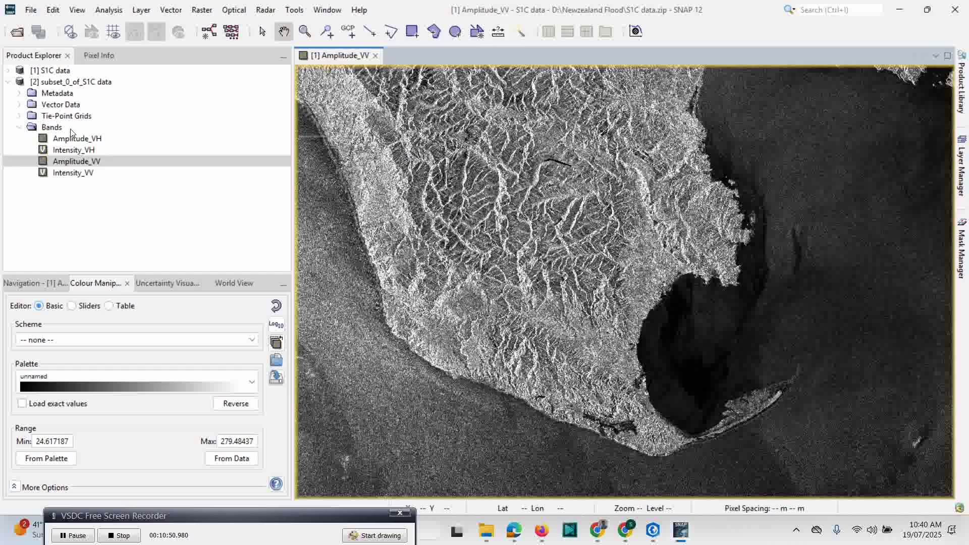
drag(538, 302, 554, 436)
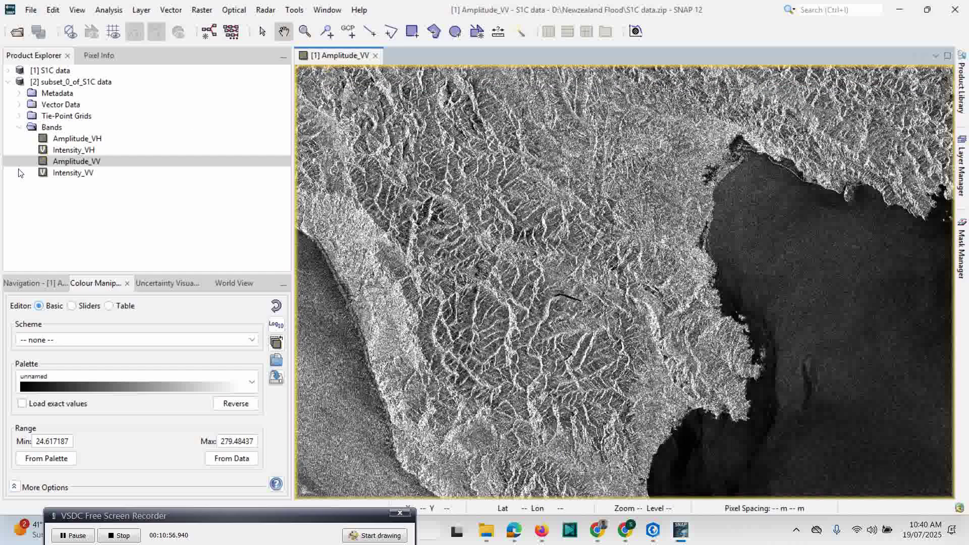
- Display the subset's Amplitude_VV band again and compare its clipped extent with the original Amplitude_VV image
double_click(77, 161)
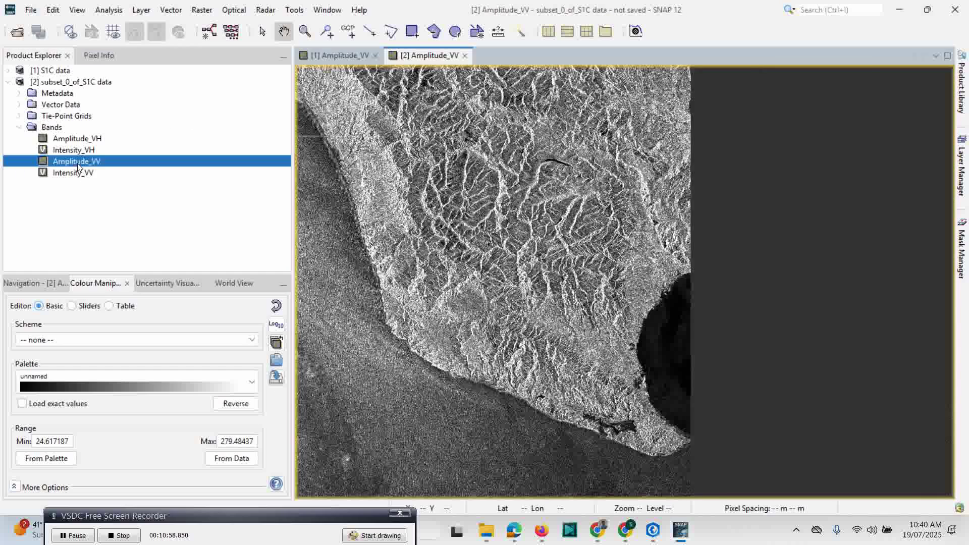
drag(381, 167, 444, 85)
click(341, 57)
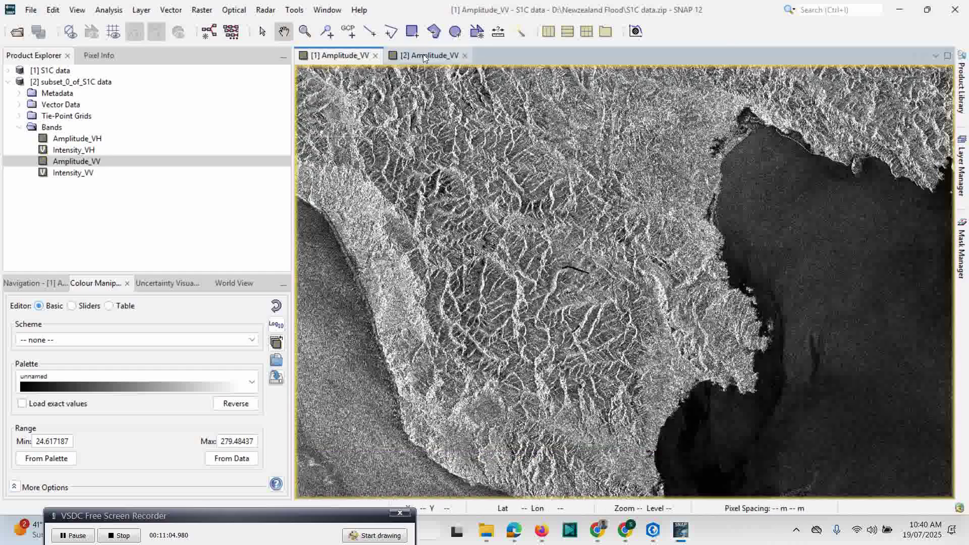
click(429, 55)
drag(444, 151, 446, 163)
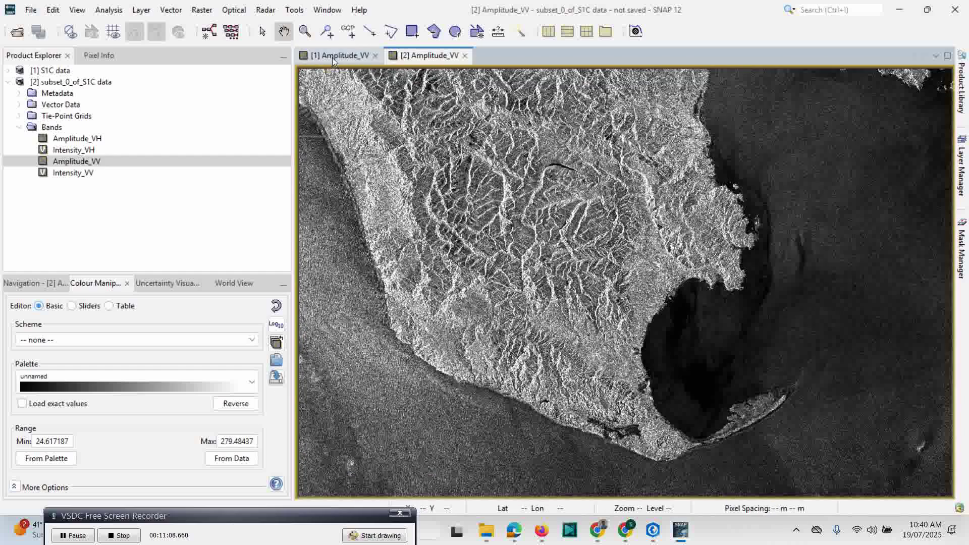
click(341, 55)
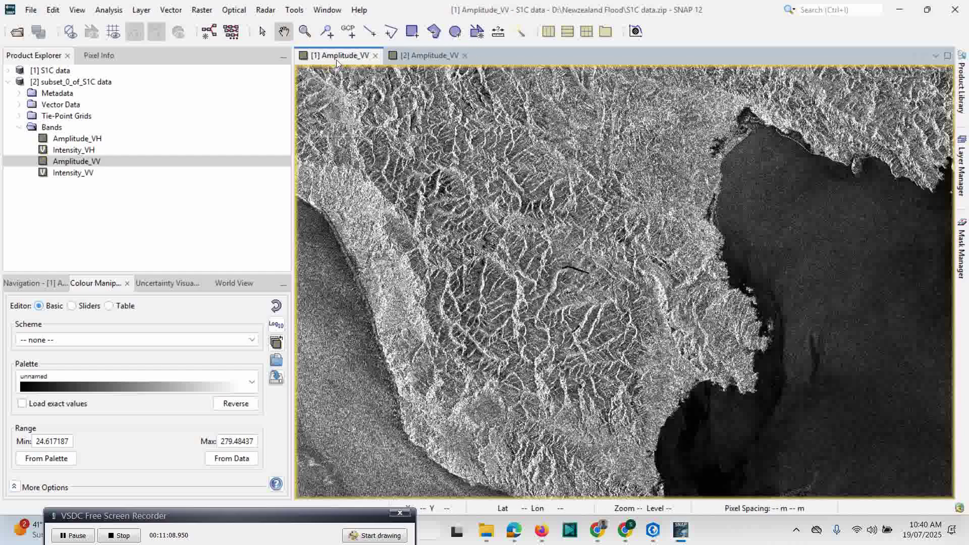
click(429, 55)
drag(656, 157, 618, 156)
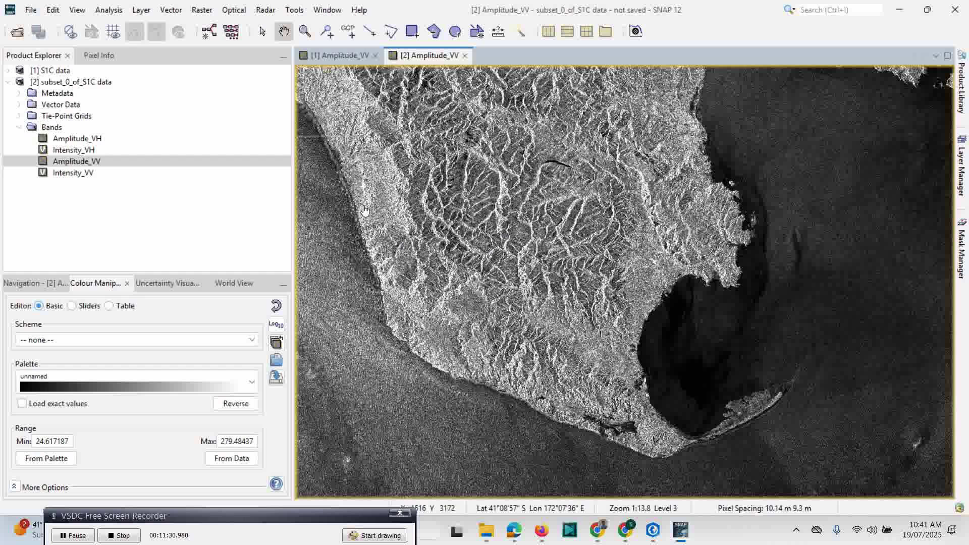
- Collapse the subset's Bands folder and the subset product
click(20, 128)
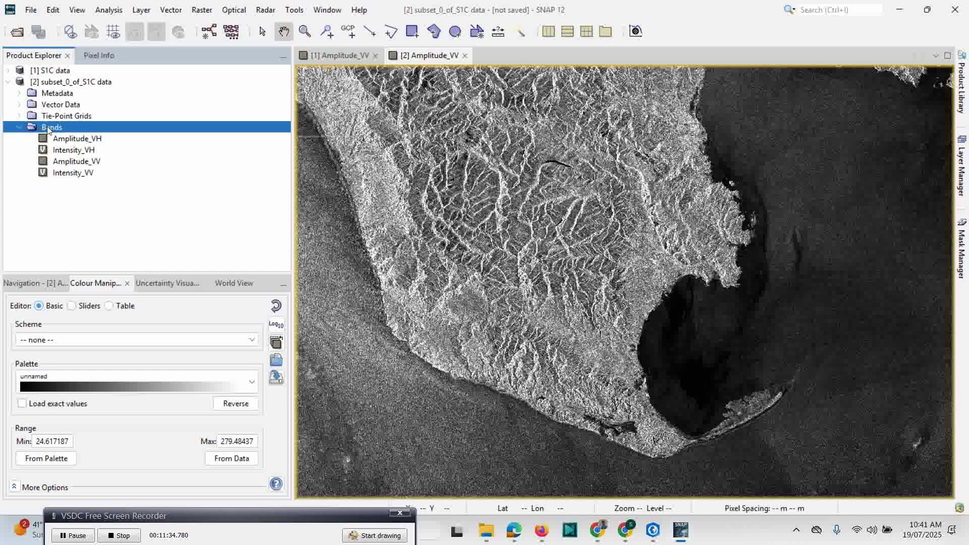
click(21, 128)
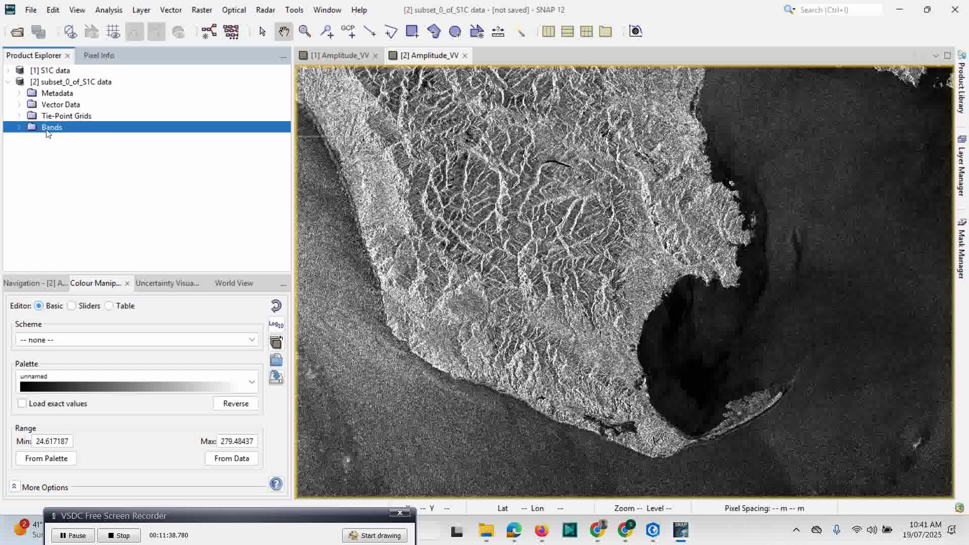
click(9, 82)
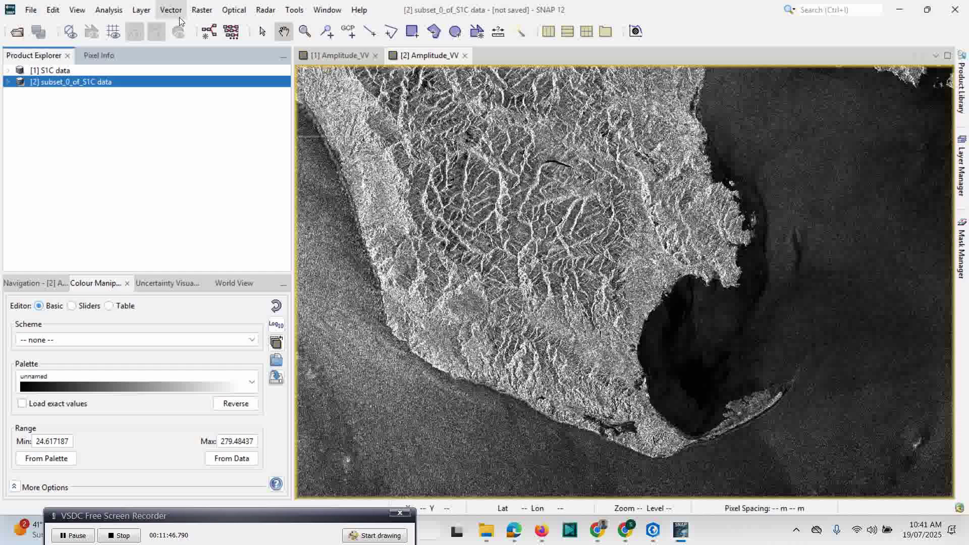
- Open the radiometric Calibration tool for the subset product and review its polarisation and output band parameters
click(257, 12)
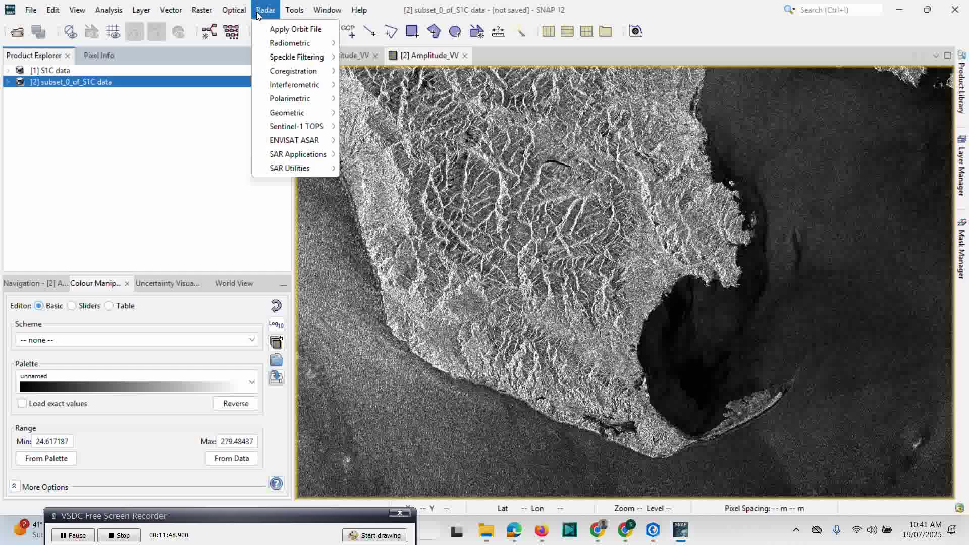
mouse_move(313, 49)
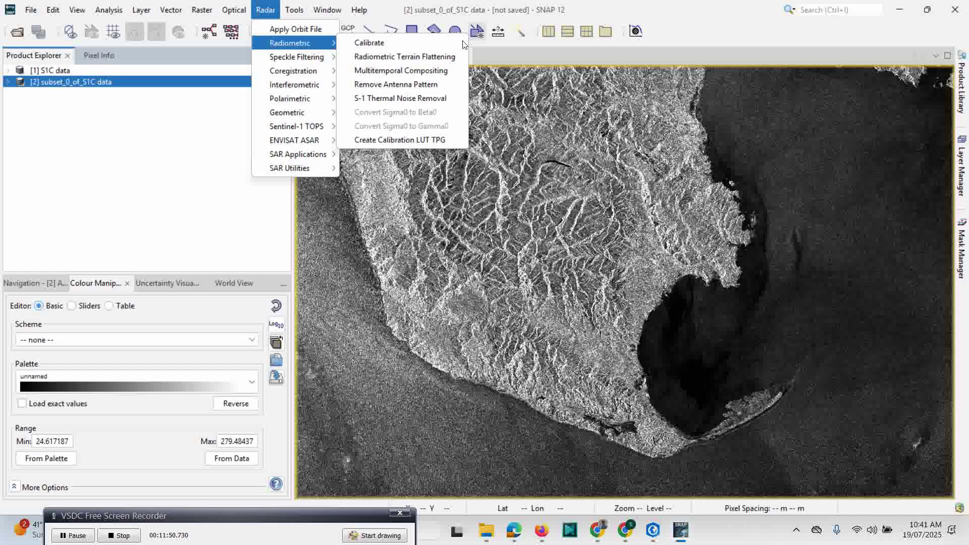
click(383, 44)
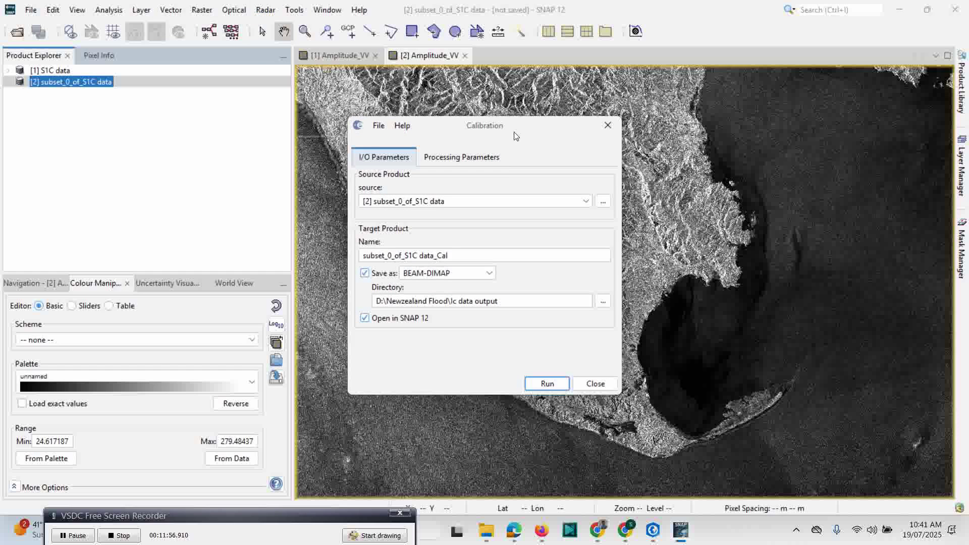
drag(508, 134, 519, 126)
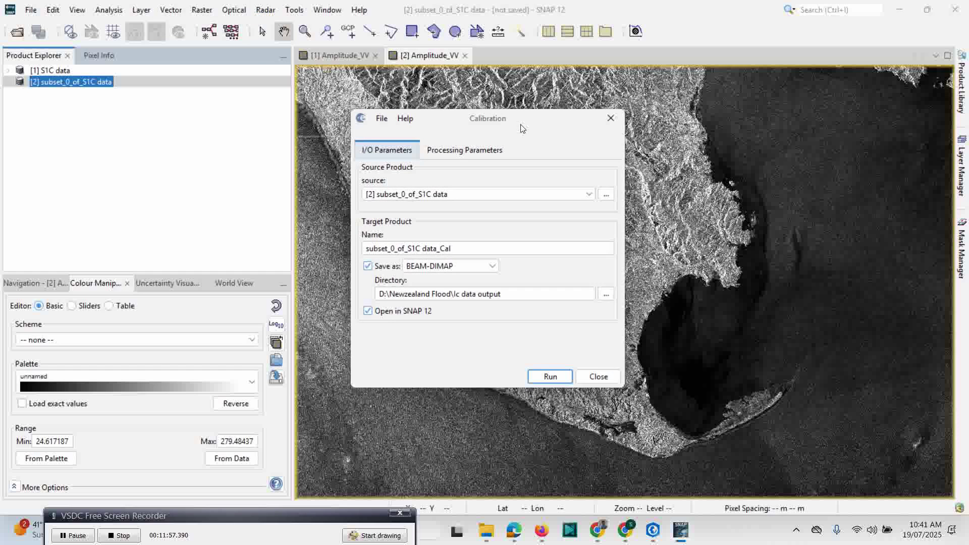
click(448, 140)
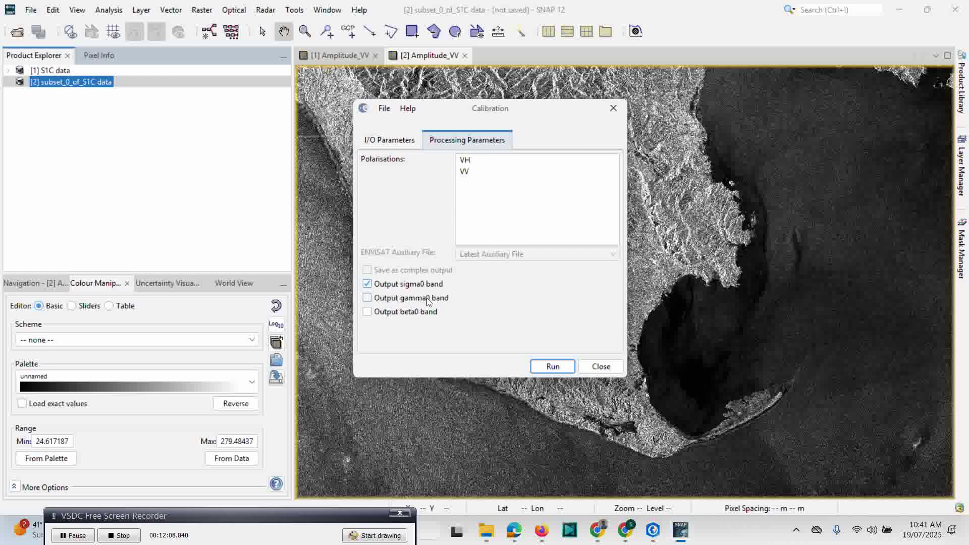
click(389, 142)
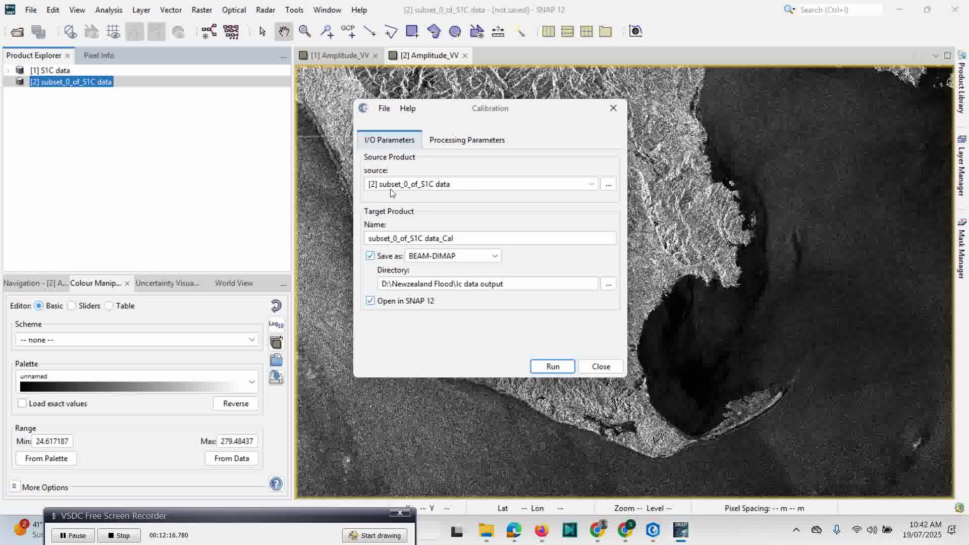
click(592, 185)
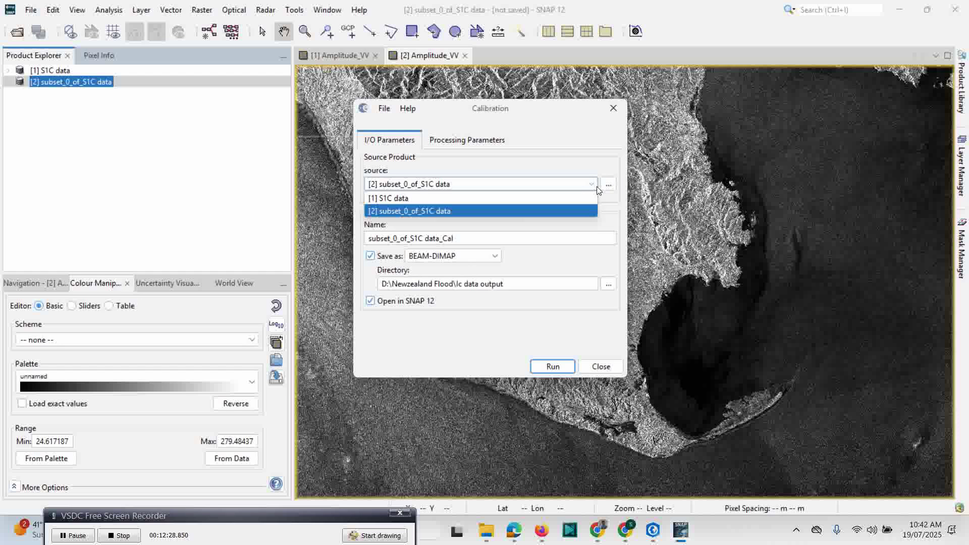
click(593, 187)
click(609, 184)
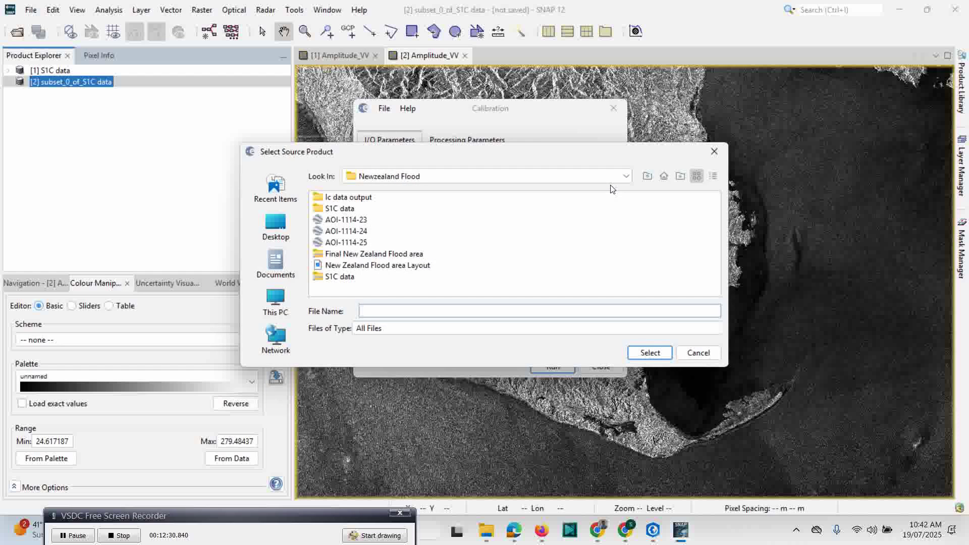
click(714, 151)
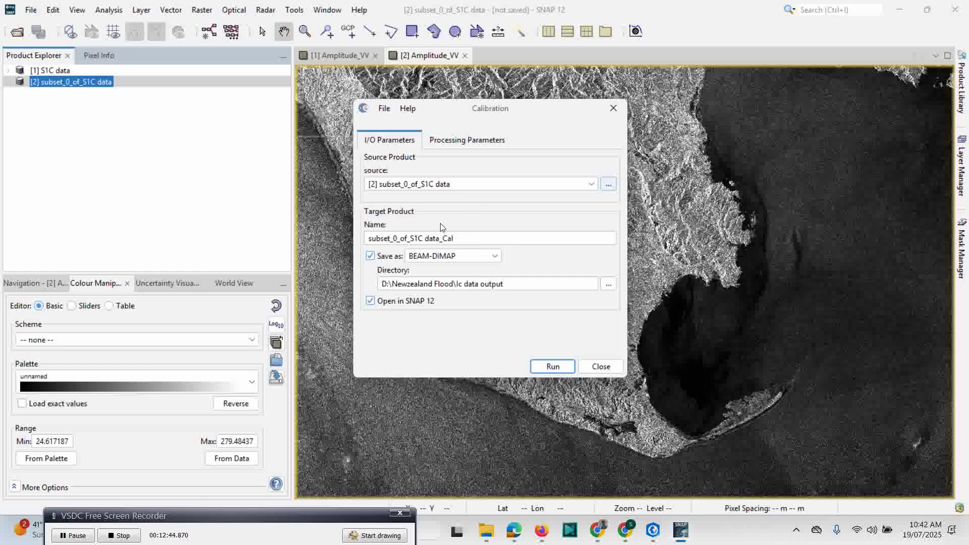
- Run the calibration, overwriting the existing BEAM-DIMAP product subset_0_of_S1C data_Cal in the Ic data output folder
click(552, 366)
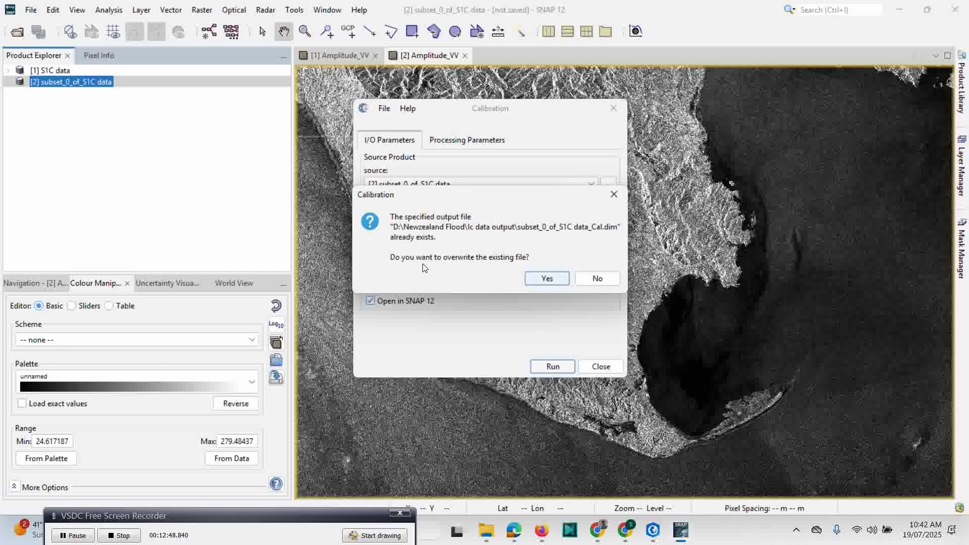
click(546, 279)
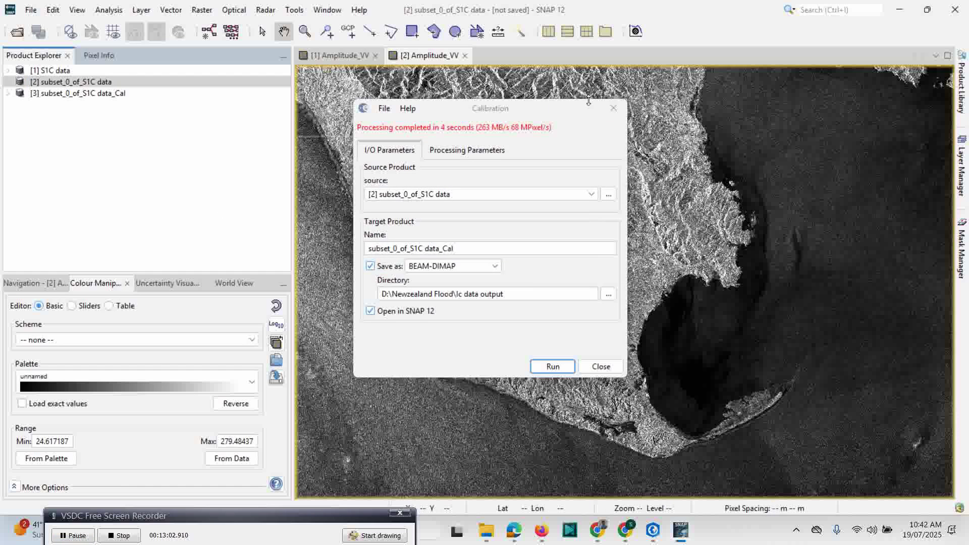
- Close the Calibration tool and display the Sigma0_VV and Sigma0_VH bands of subset_0_of_S1C data_Cal for comparison
click(617, 114)
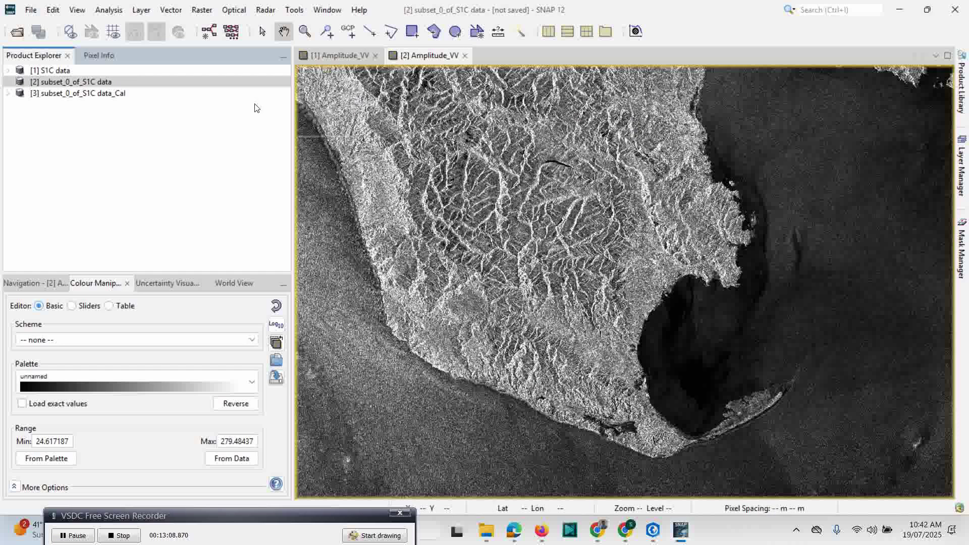
click(8, 93)
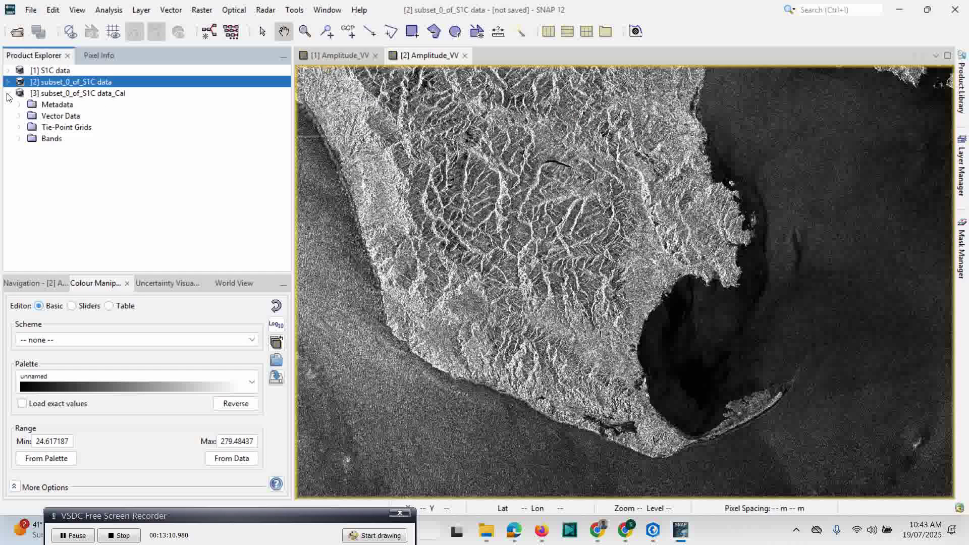
click(38, 93)
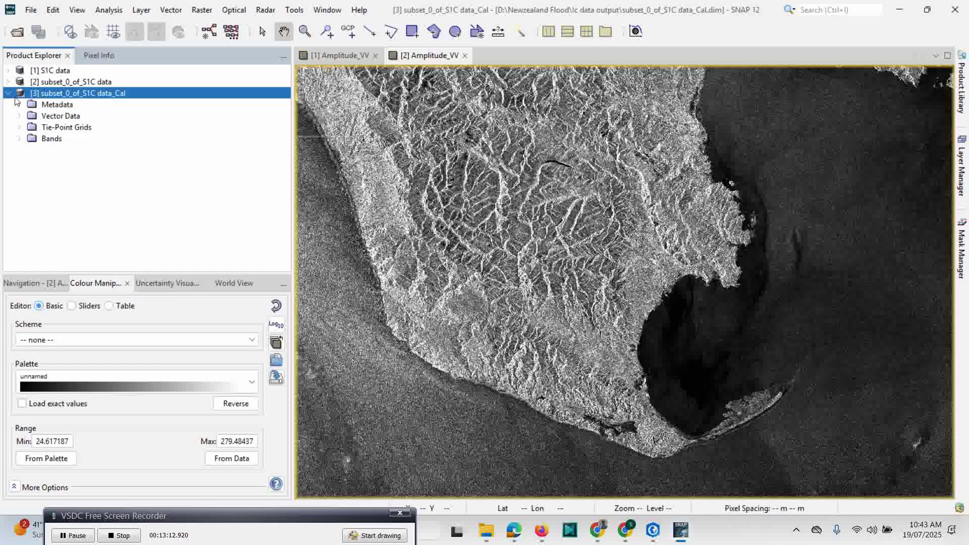
click(20, 139)
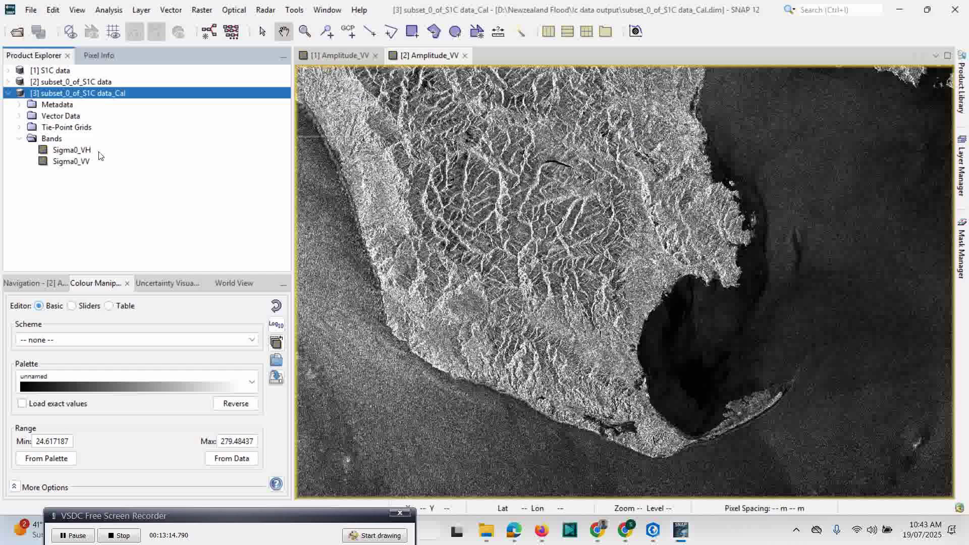
double_click(69, 161)
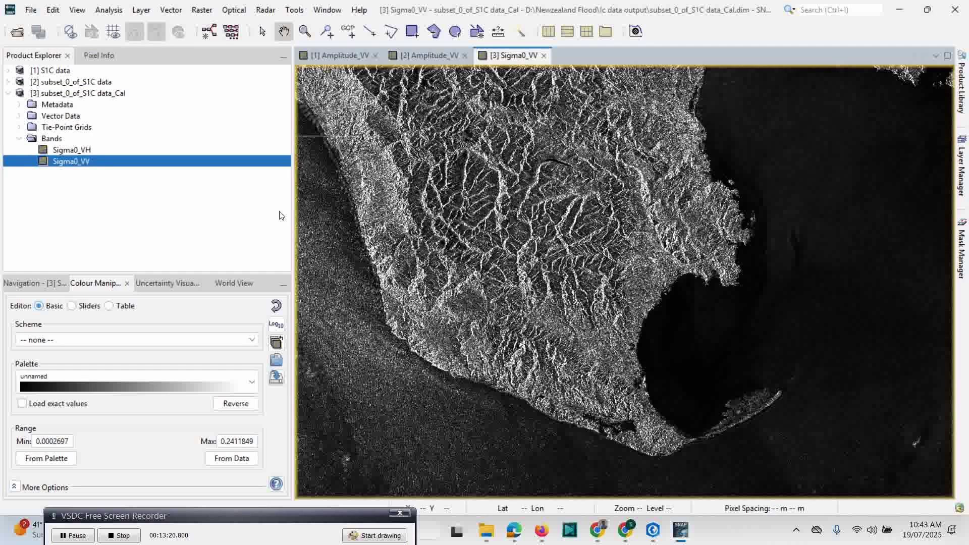
double_click(71, 150)
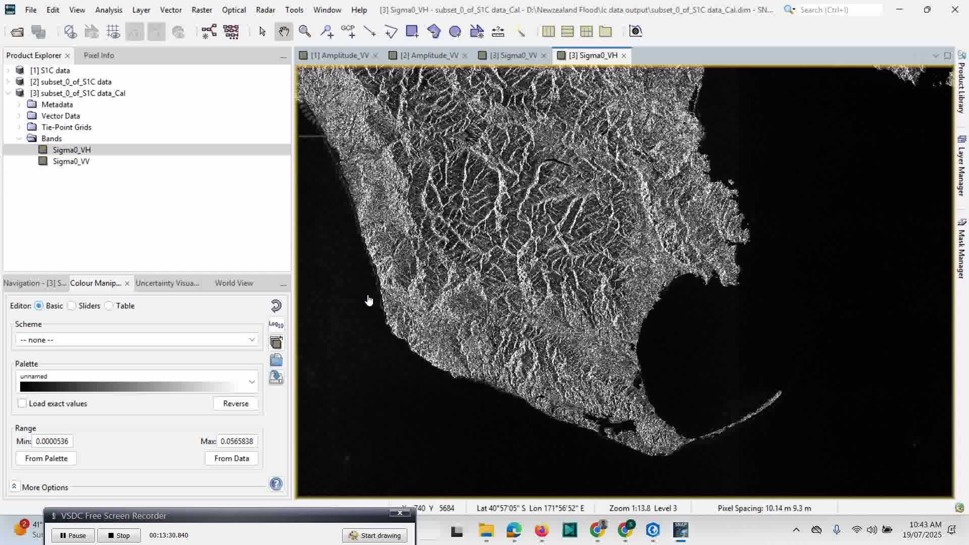
click(502, 58)
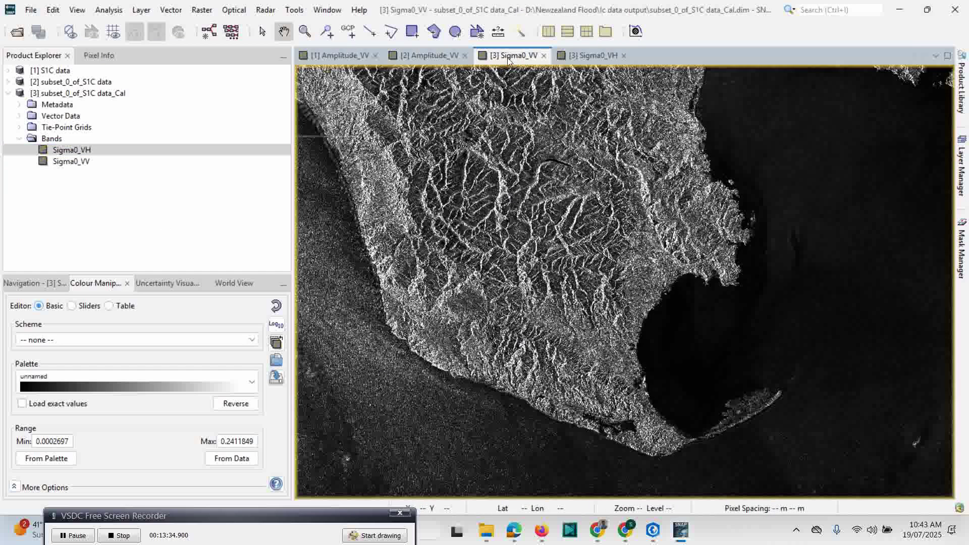
- Close both Amplitude_VV images and the Sigma0_VV image, keeping only the Sigma0_VH image open
click(465, 55)
click(374, 57)
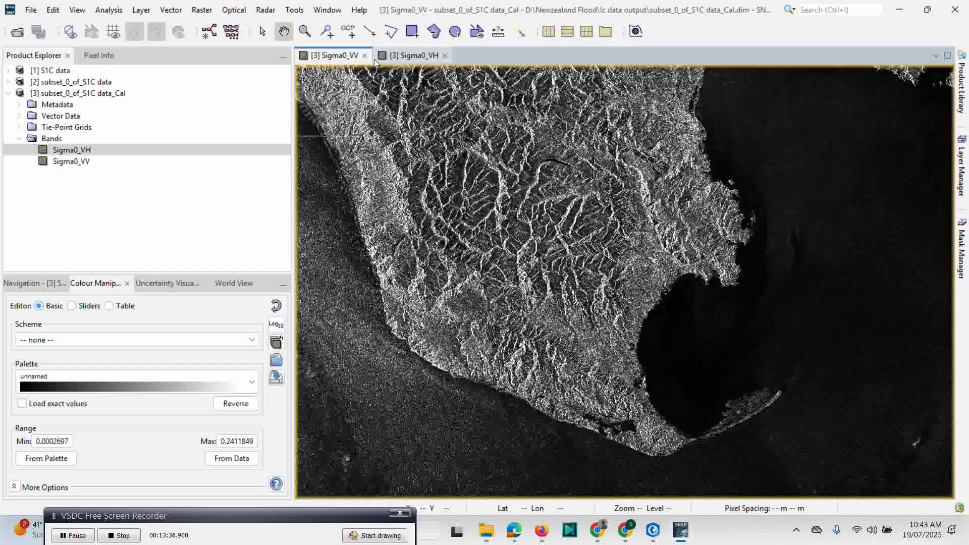
click(365, 56)
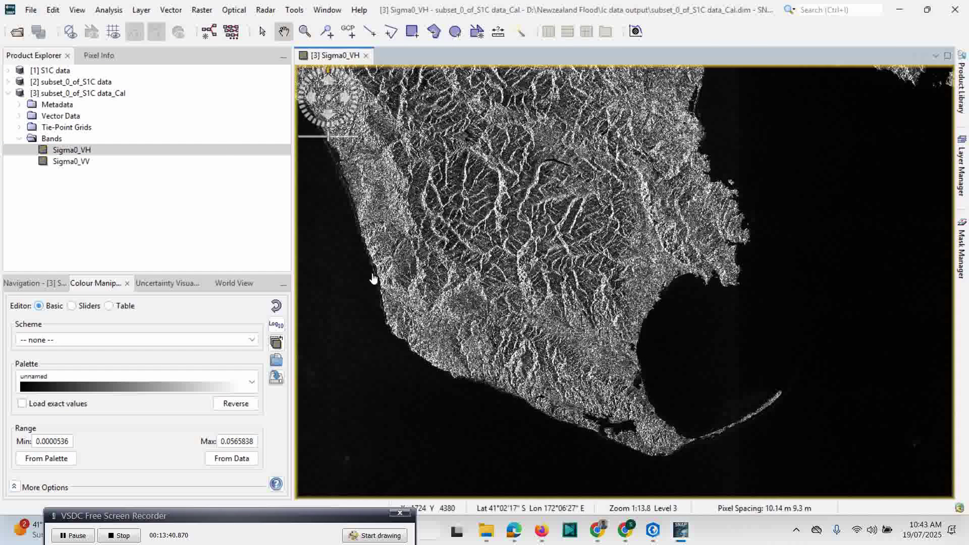
- Convert the calibrated product's Sigma0_VH band from linear scale to dB in a new virtual band
click(19, 138)
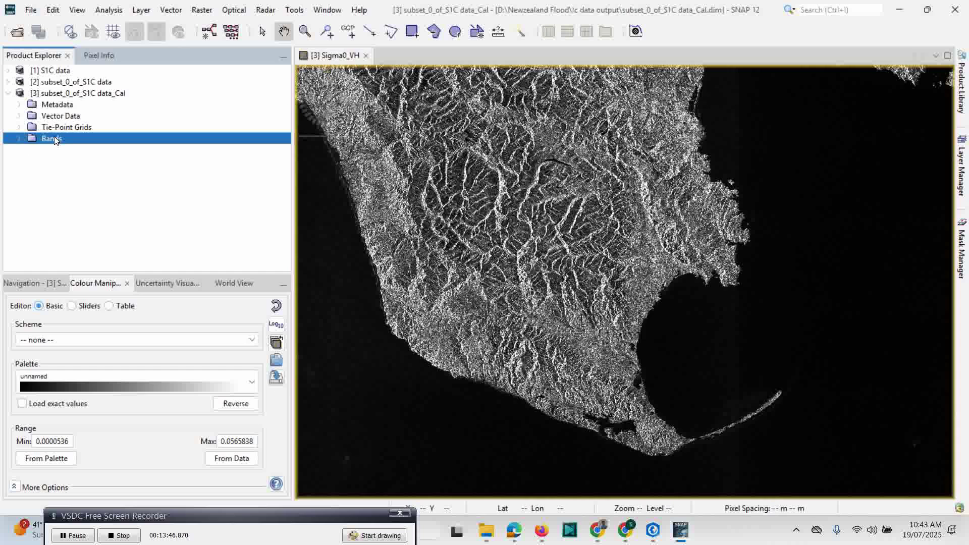
click(20, 140)
click(65, 152)
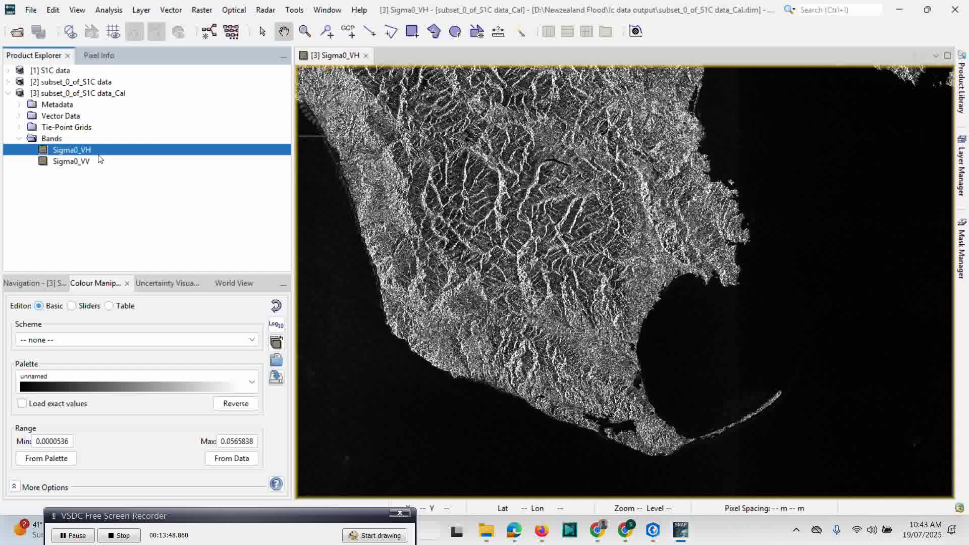
right_click(81, 153)
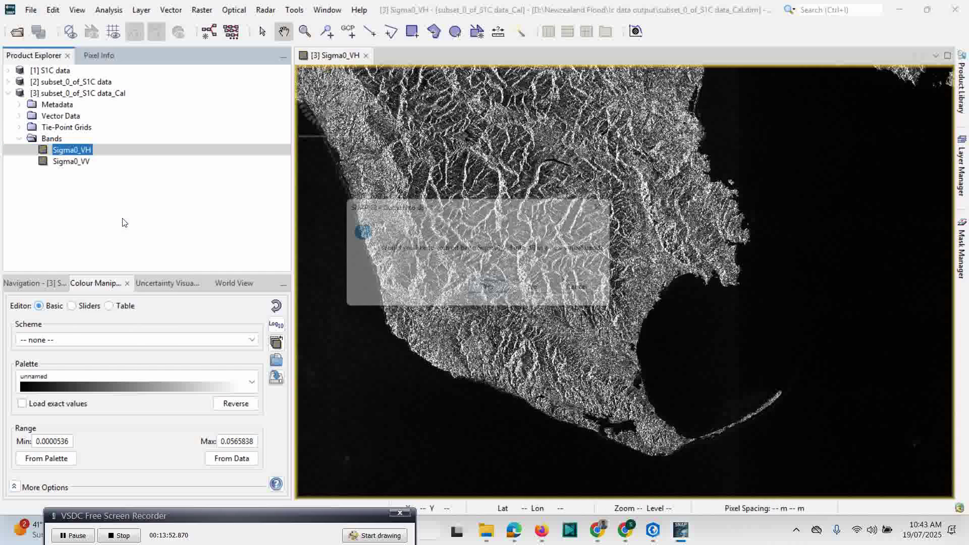
click(124, 219)
click(494, 293)
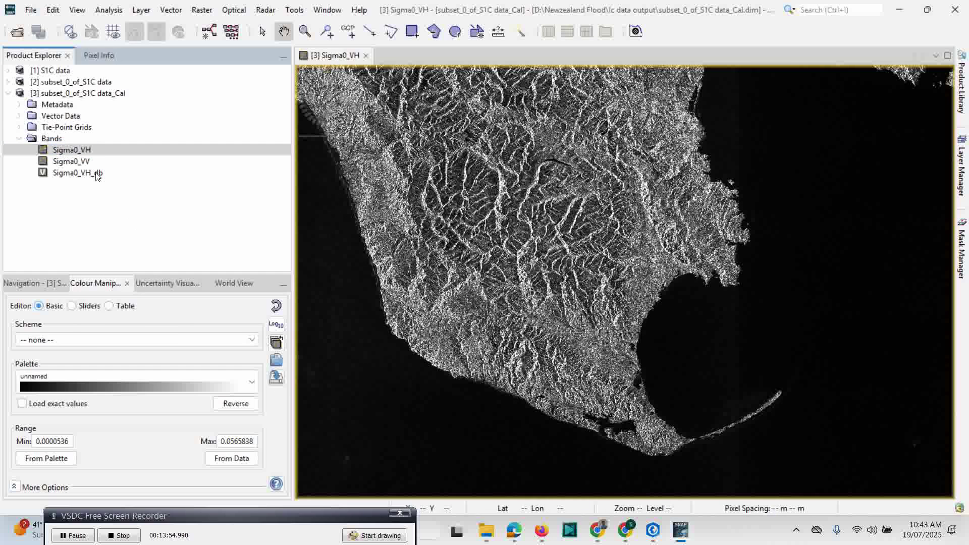
- Convert the calibrated product's Sigma0_VV band from linear scale to dB in a new virtual band
click(67, 161)
right_click(67, 161)
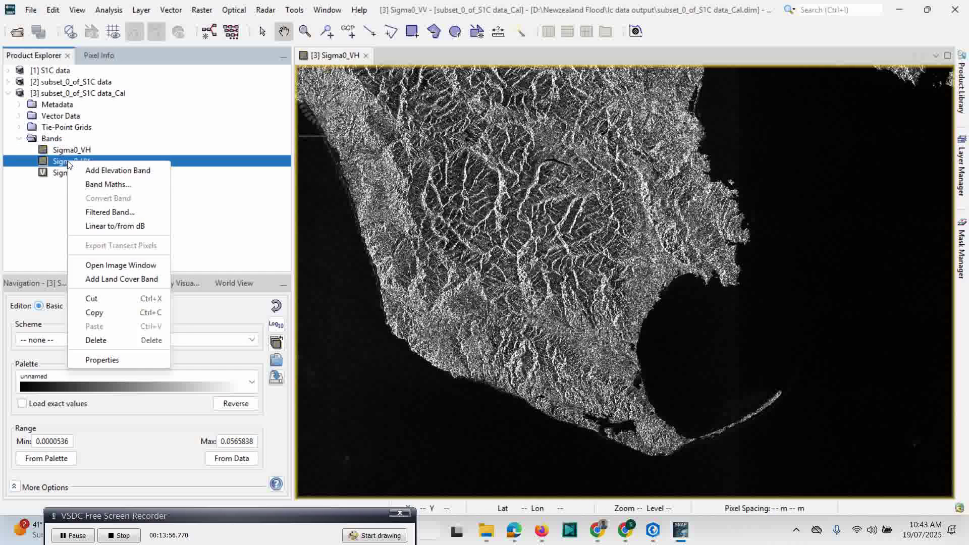
click(108, 225)
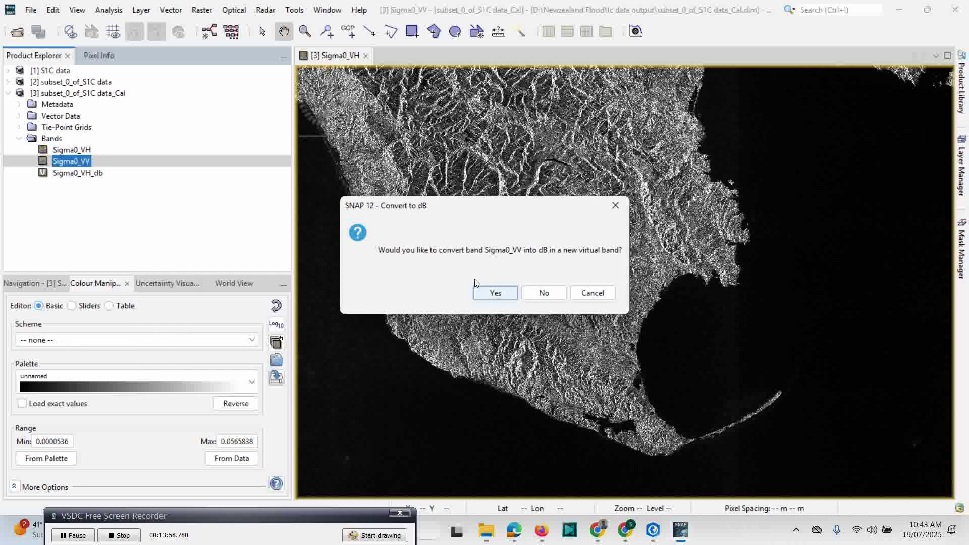
click(492, 293)
- Display the Sigma0_VH_db band and raise its lower colour limit to about -31.56 with the slider editor
click(72, 174)
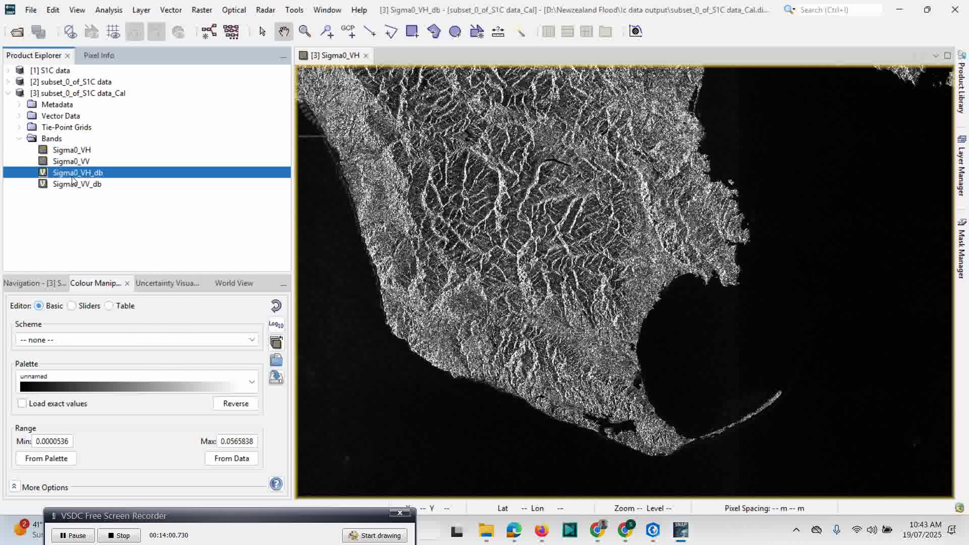
double_click(74, 174)
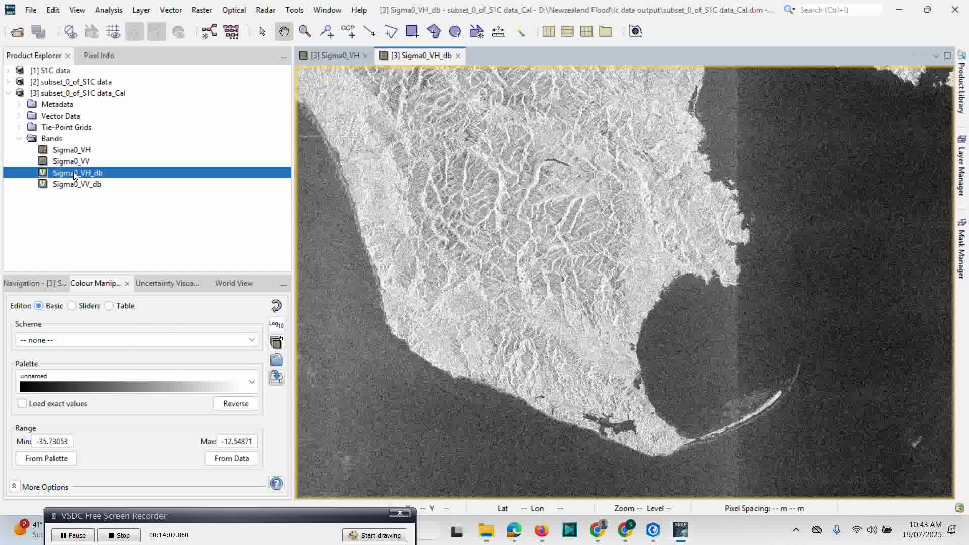
click(75, 307)
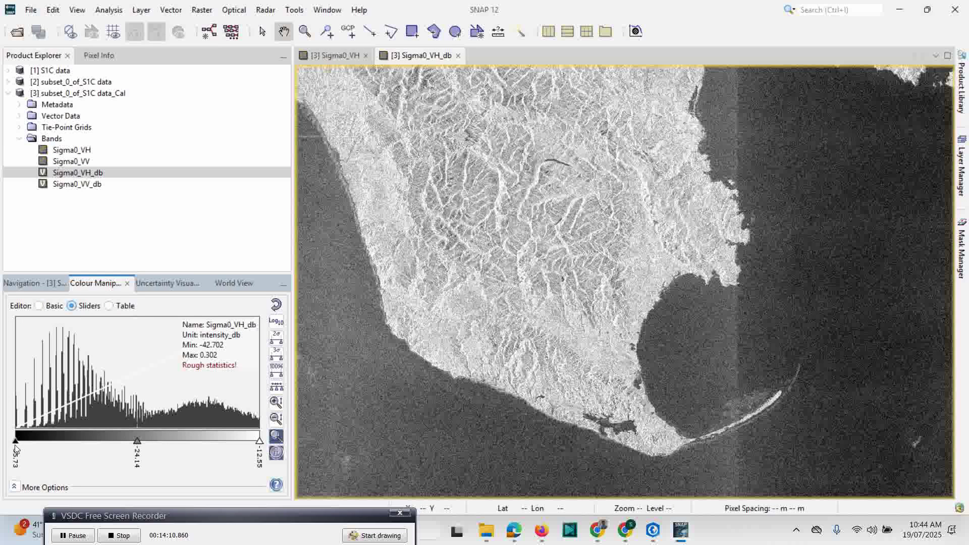
drag(16, 442, 41, 442)
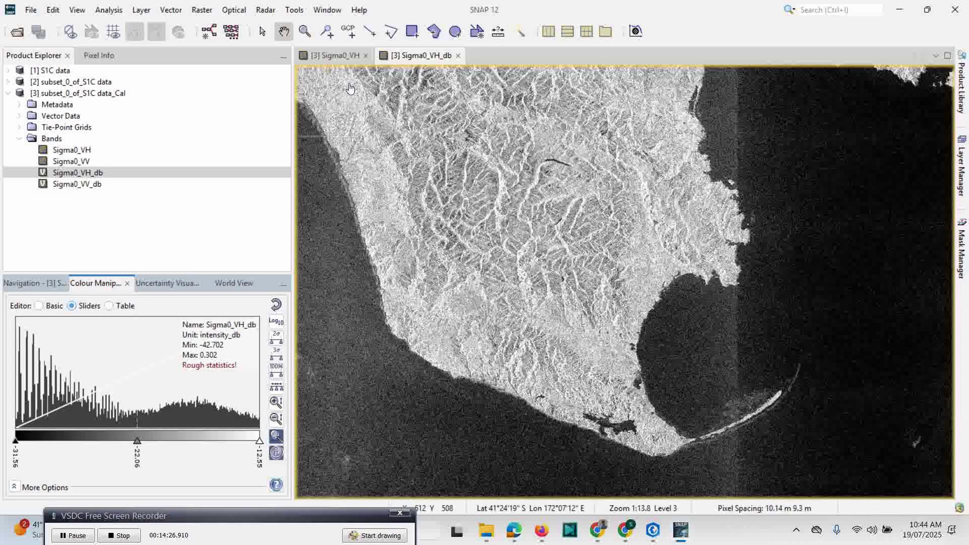
- Close the Sigma0_VH_db image and collapse the subset_0_of_S1C data_Cal product
click(457, 56)
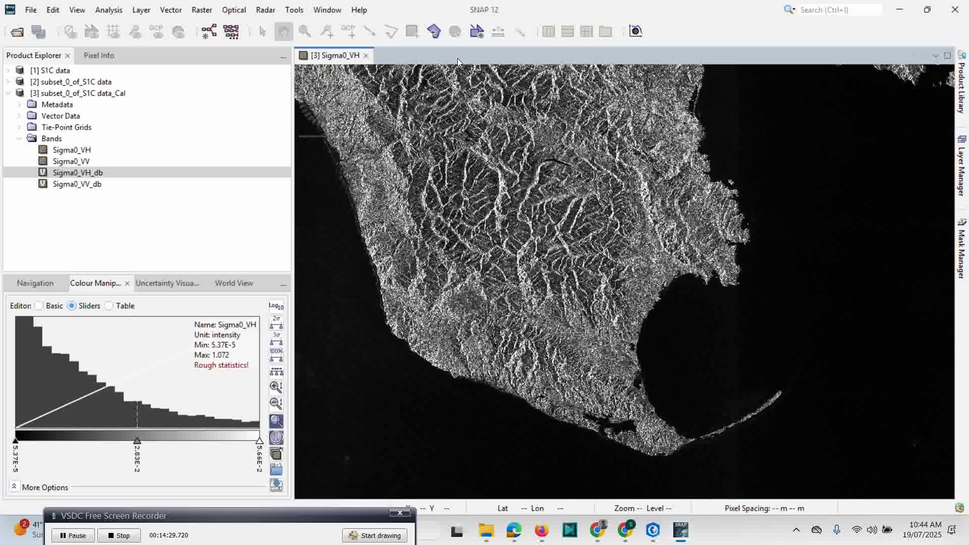
click(43, 142)
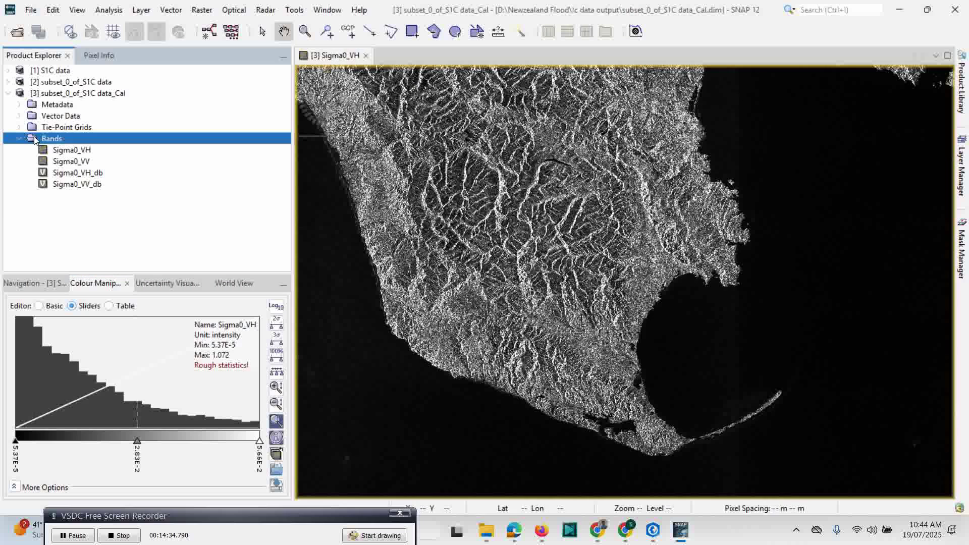
click(8, 93)
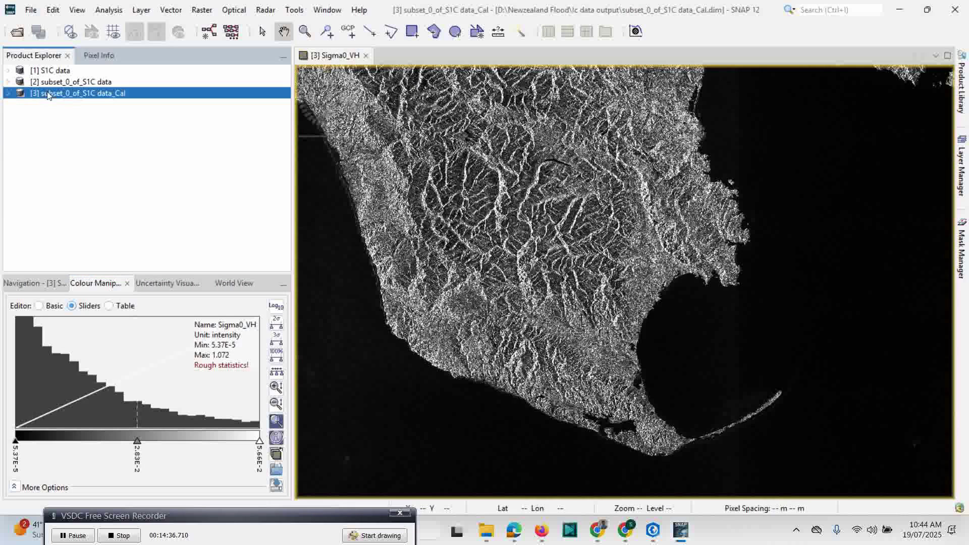
click(464, 319)
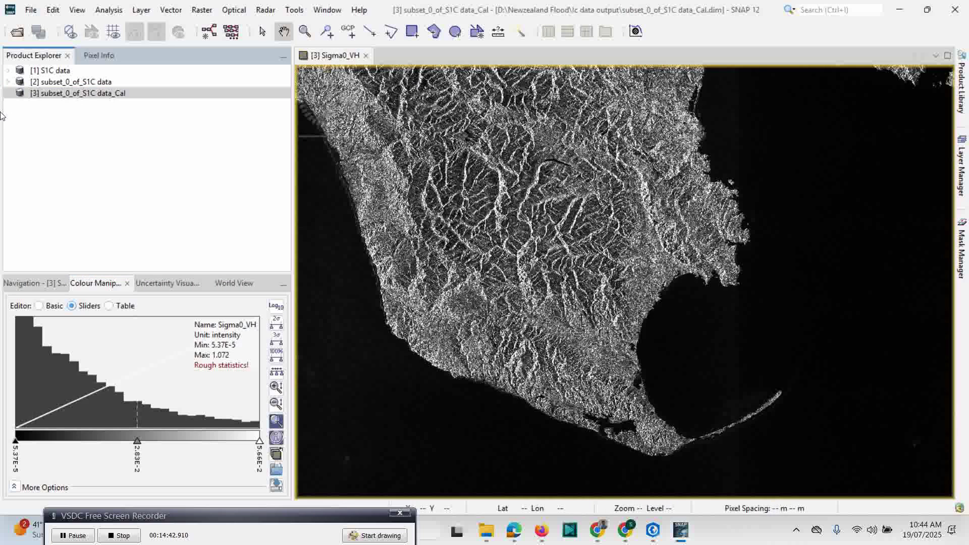
- Open the Single Product Speckle Filter for subset_0_of_S1C data_Cal and review its source bands, filter and window size parameters
click(266, 10)
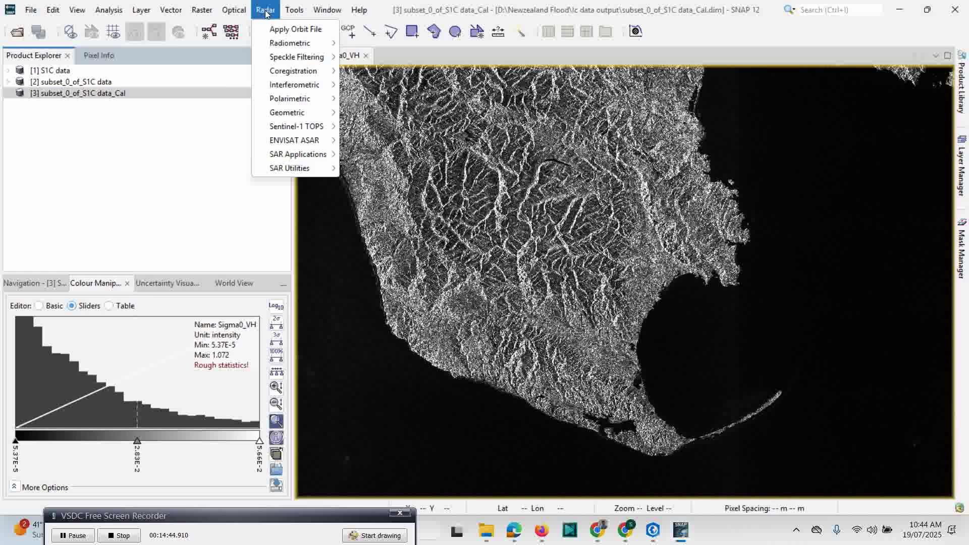
mouse_move(328, 60)
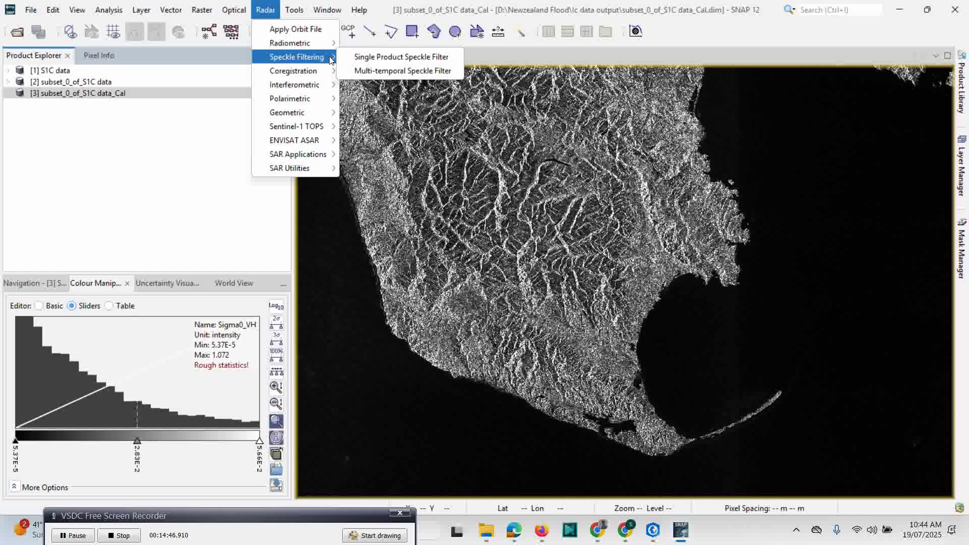
click(409, 60)
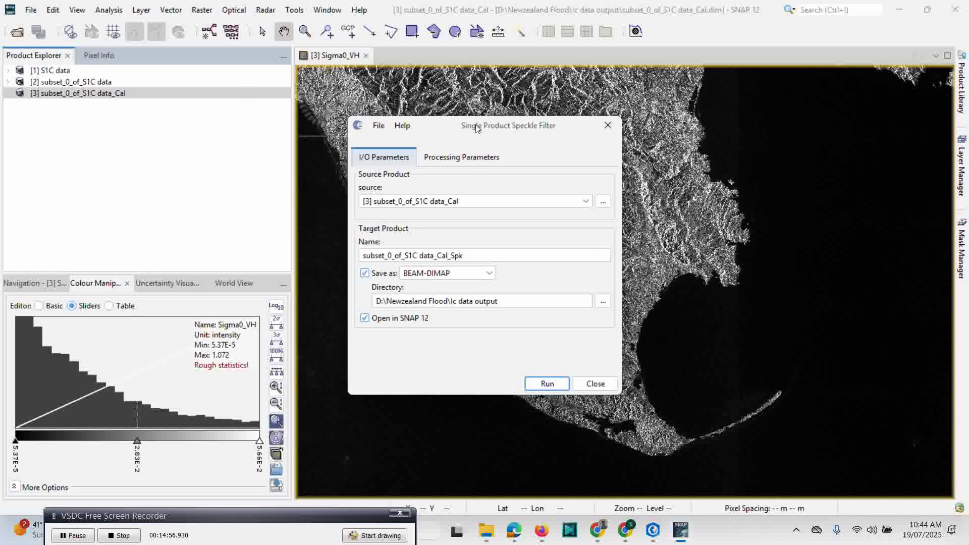
drag(488, 128, 464, 126)
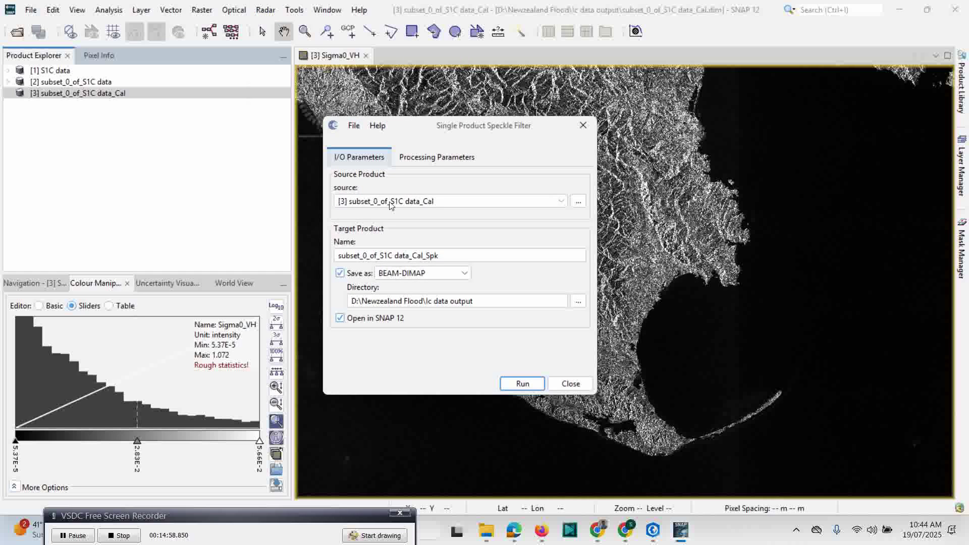
click(422, 157)
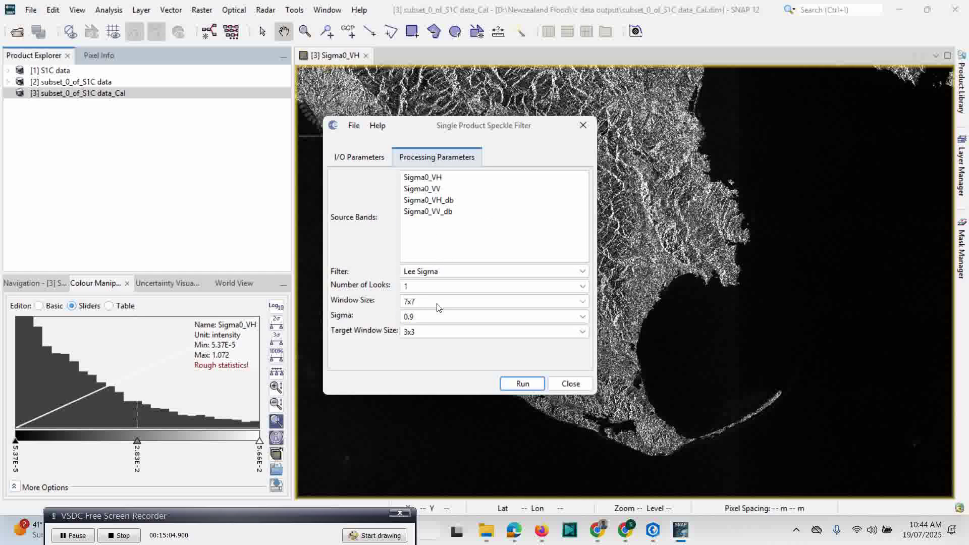
click(356, 160)
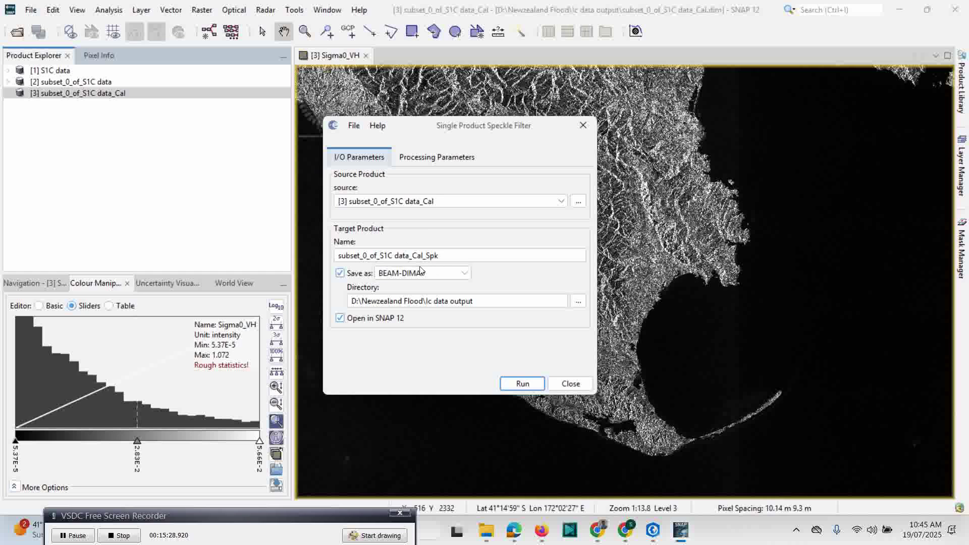
- Run the speckle filter, overwriting the existing BEAM-DIMAP product subset_0_of_S1C data_Cal_Spk in the Ic data output folder, and close the tool
click(521, 383)
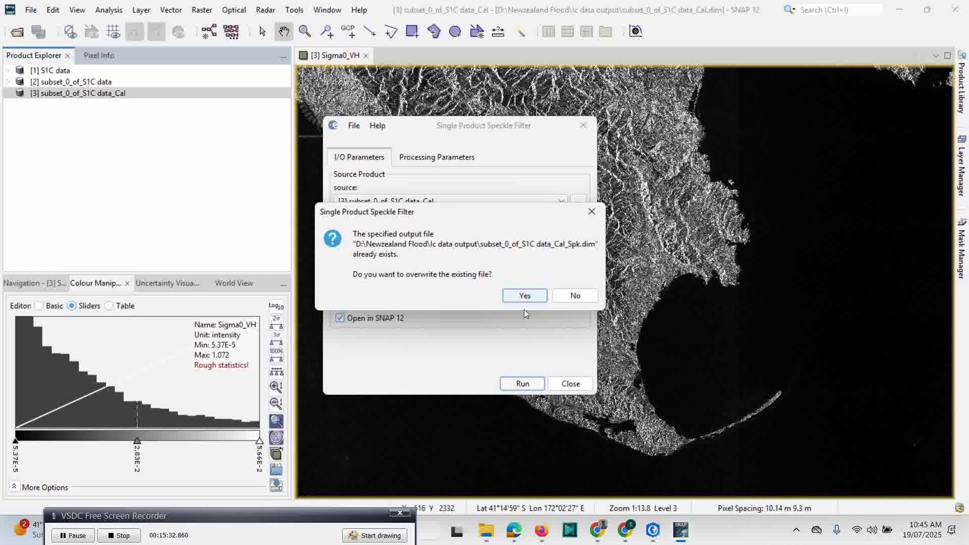
click(523, 296)
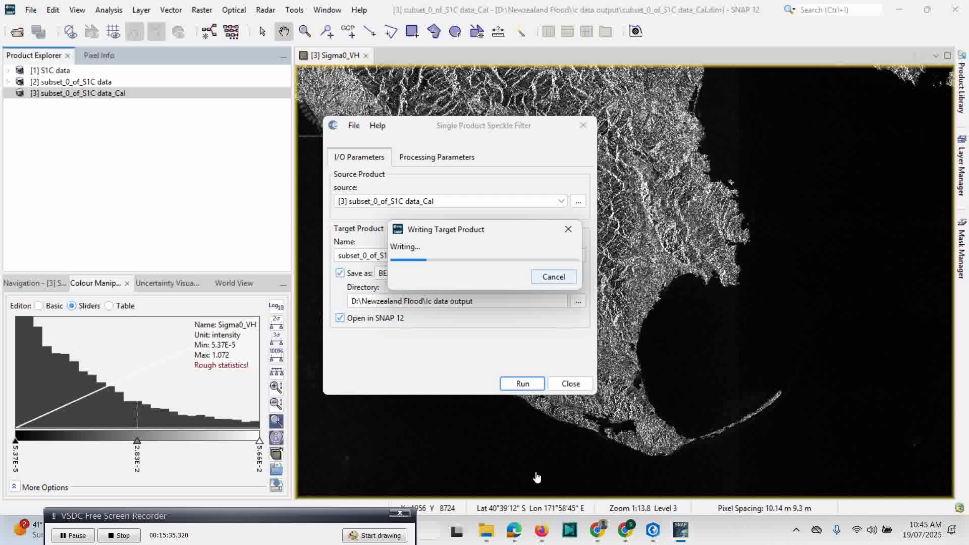
drag(303, 520, 283, 521)
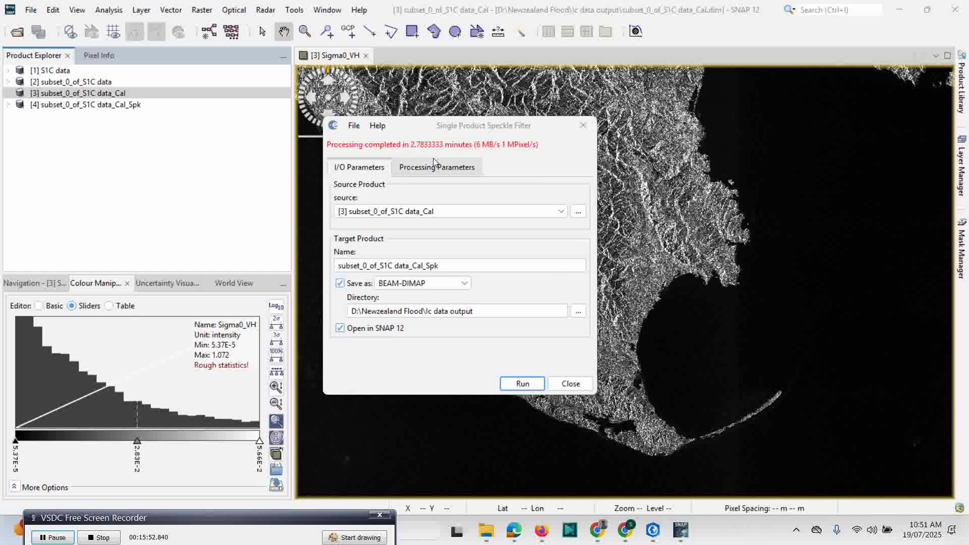
click(572, 384)
- Expand the bands of subset_0_of_S1C data_Cal_Spk and display its speckle-filtered Sigma0_VV band
click(52, 107)
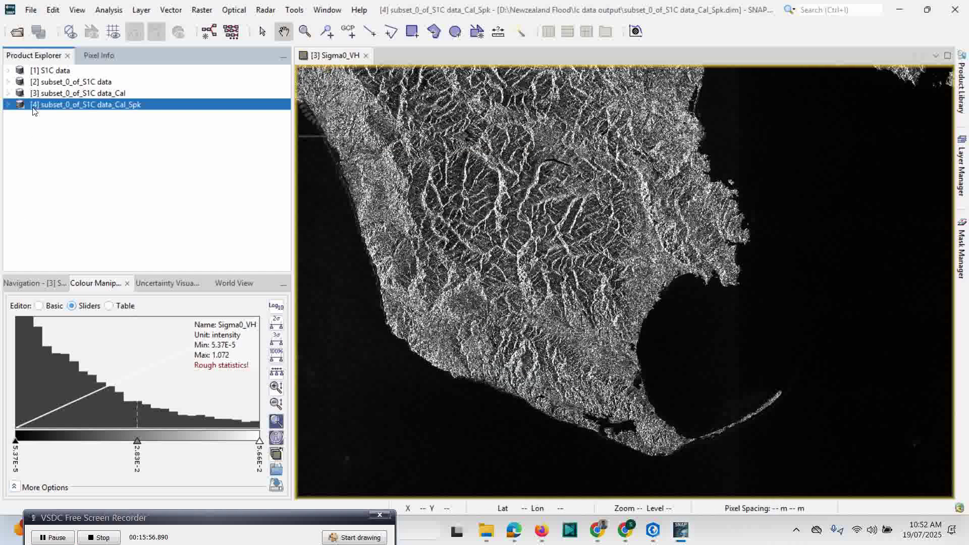
click(8, 106)
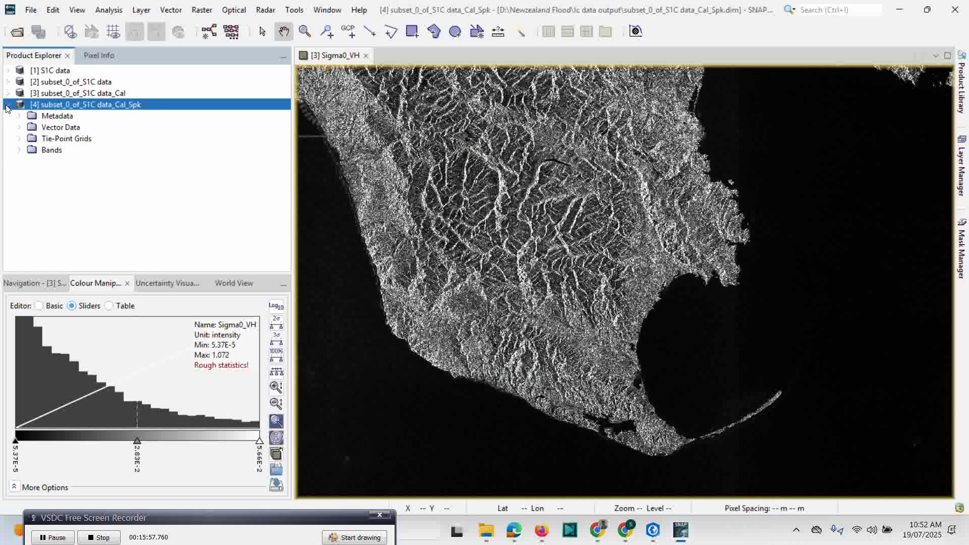
click(18, 151)
double_click(76, 173)
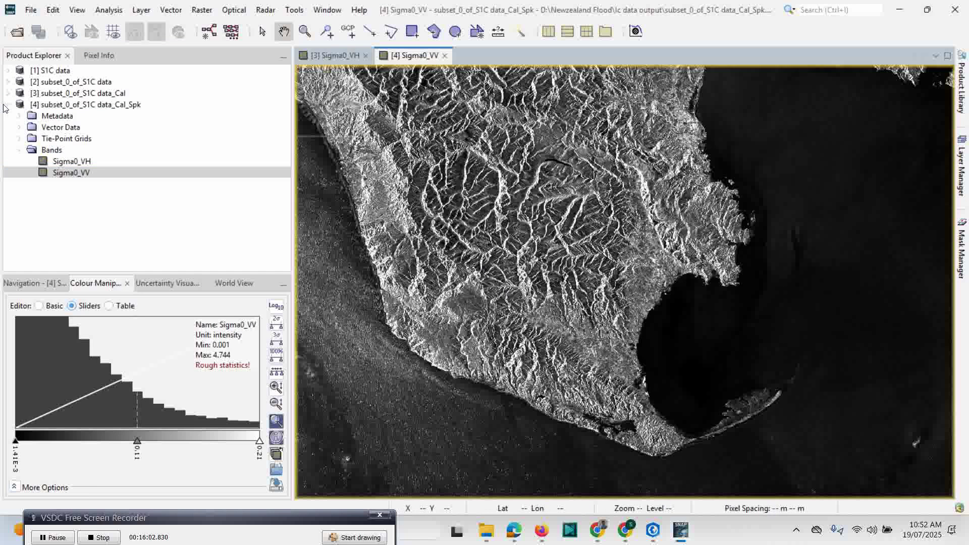
- Display the Sigma0_VH band of subset_0_of_S1C data_Cal_Spk, close the calibrated product's Sigma0_VH image and collapse the speckle-filtered product
double_click(74, 162)
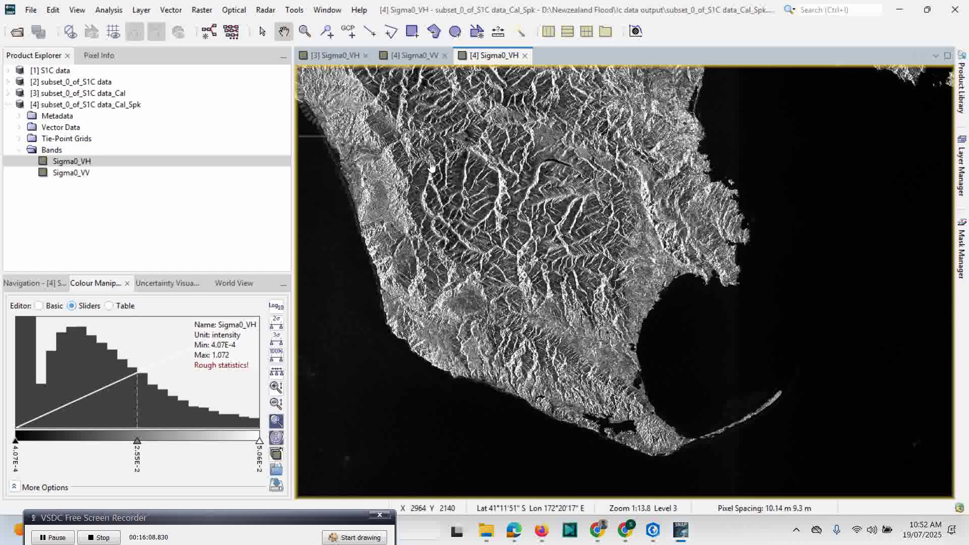
click(364, 56)
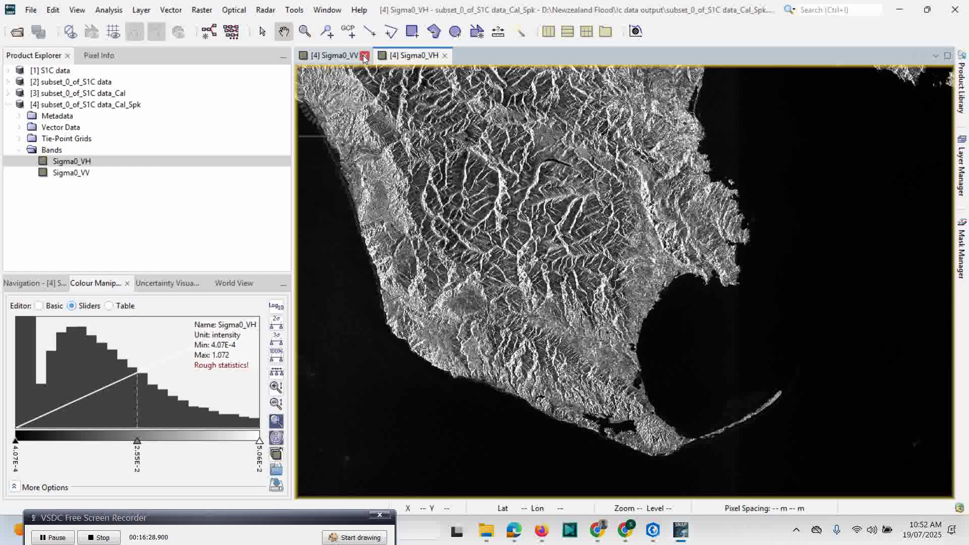
click(9, 107)
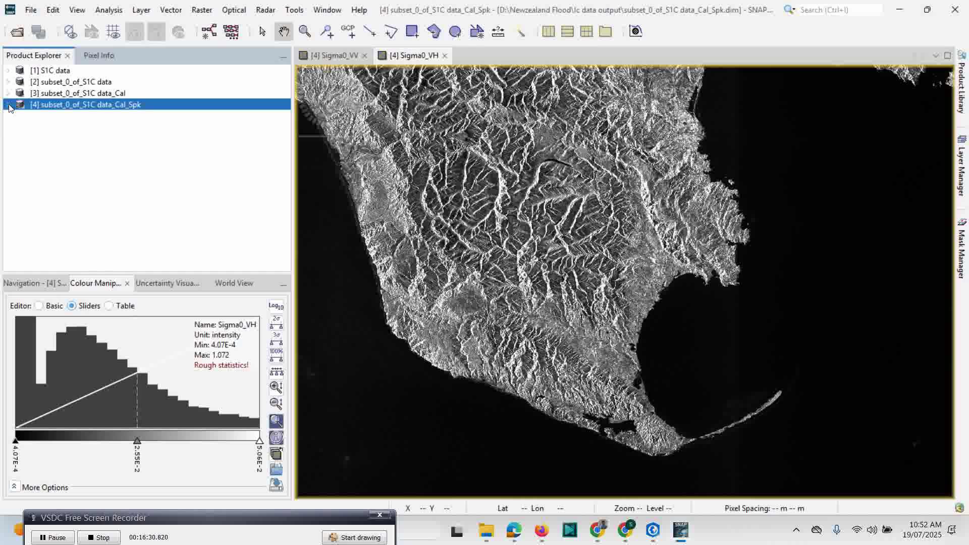
click(270, 14)
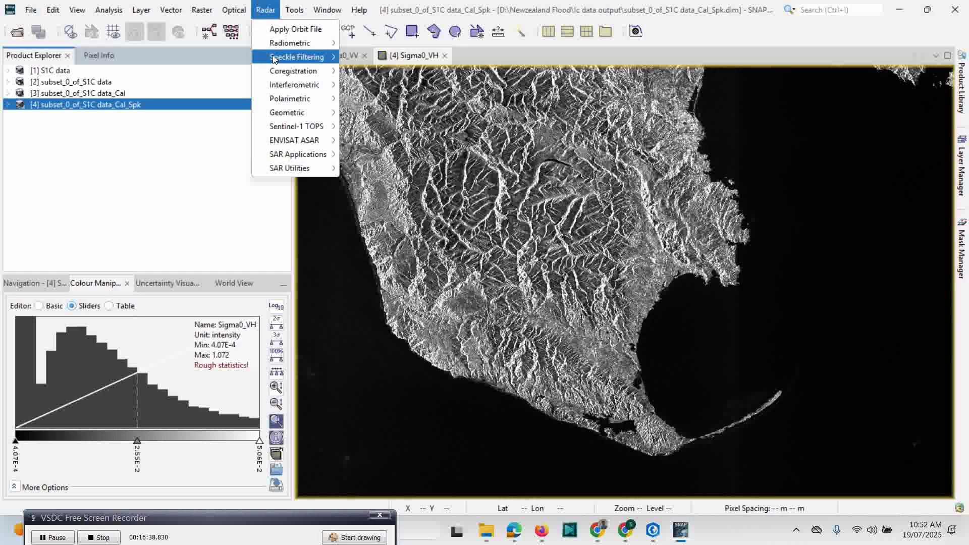
mouse_move(274, 59)
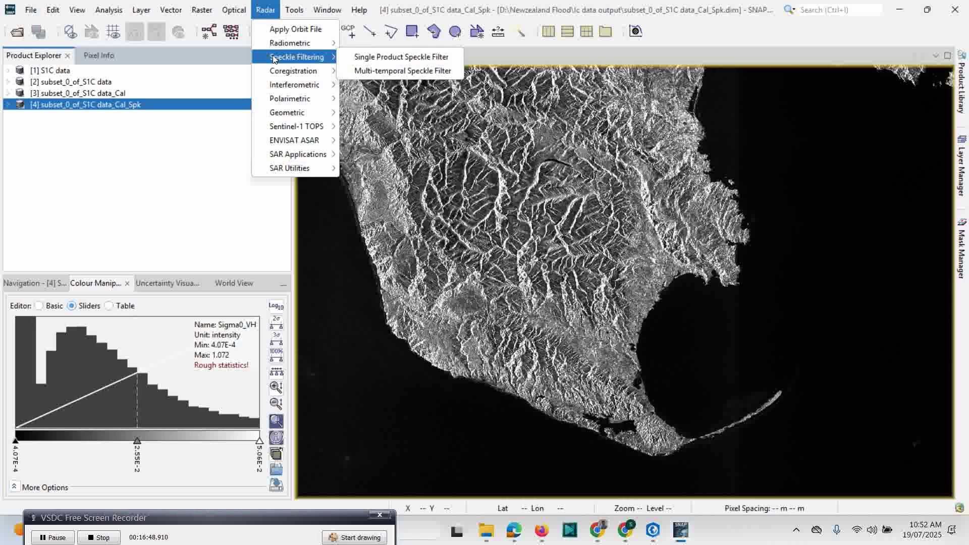
mouse_move(300, 72)
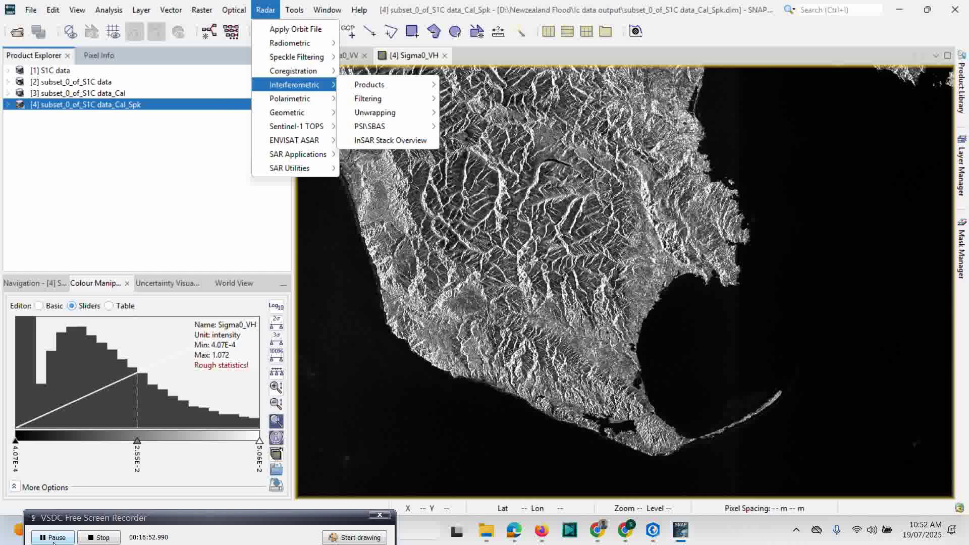
click(53, 541)
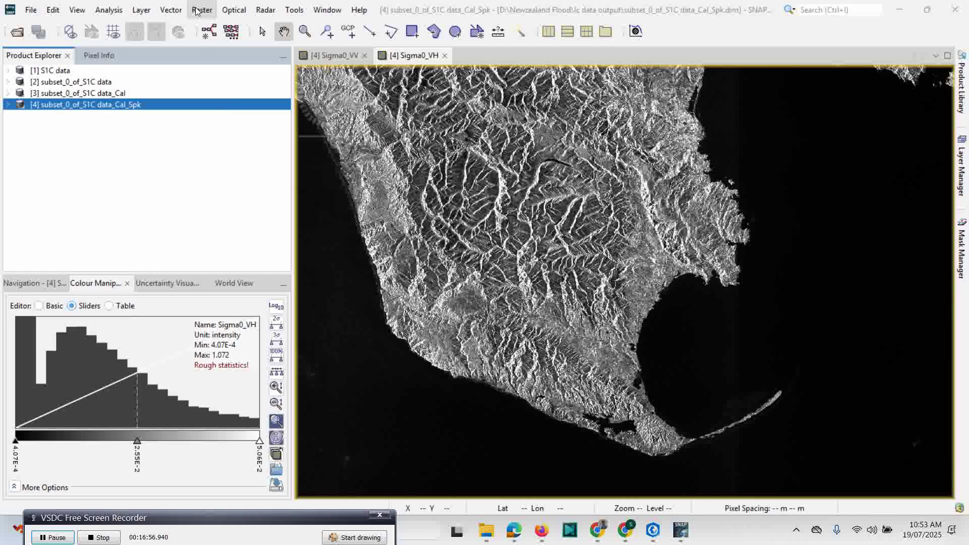
- Open Range-Doppler Terrain Correction for subset_0_of_S1C data_Cal_Spk and review its source bands, elevation model, resampling, pixel spacing and projection parameters
click(265, 10)
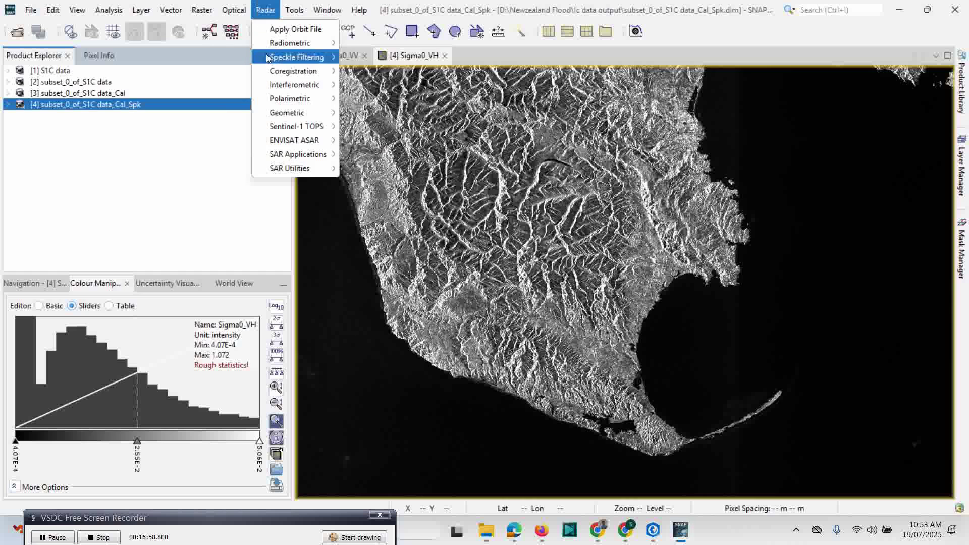
mouse_move(282, 112)
mouse_move(407, 115)
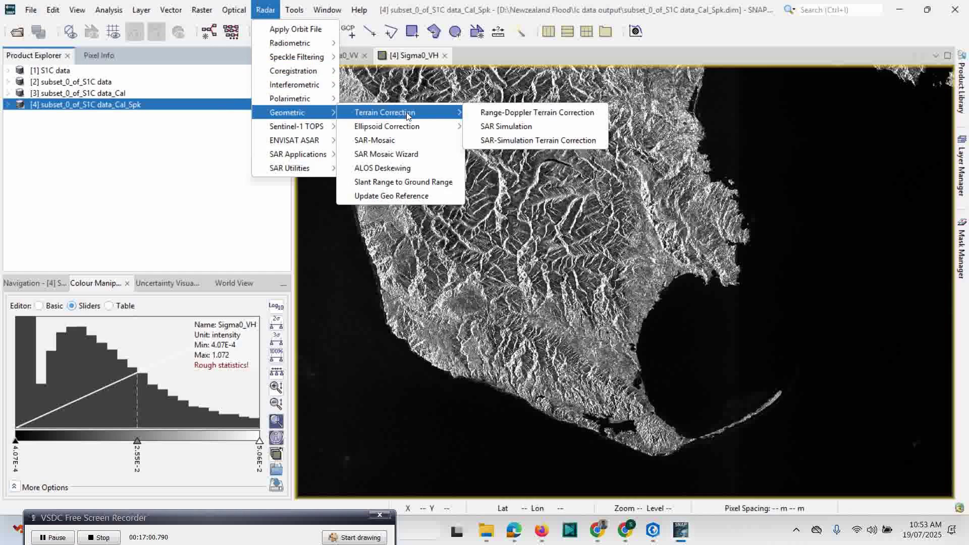
click(516, 117)
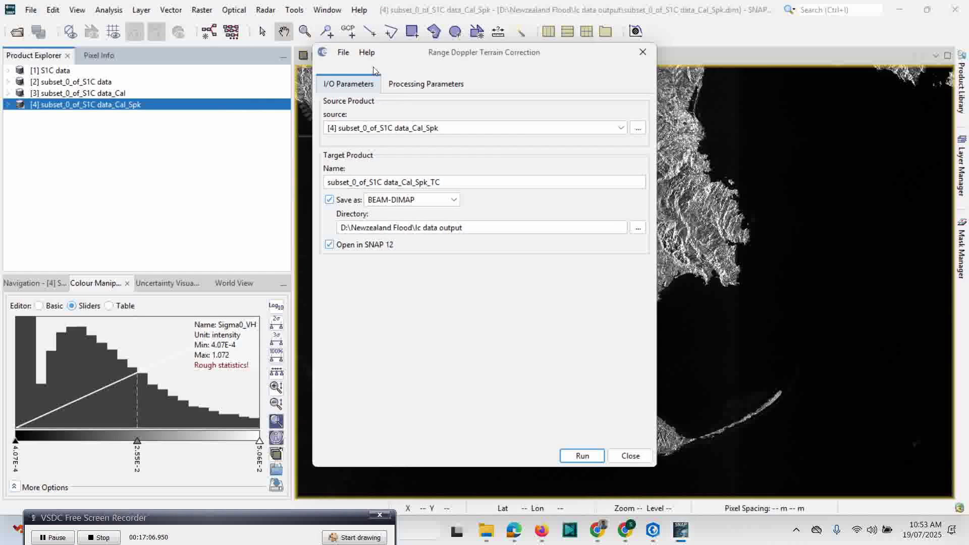
drag(452, 68, 460, 63)
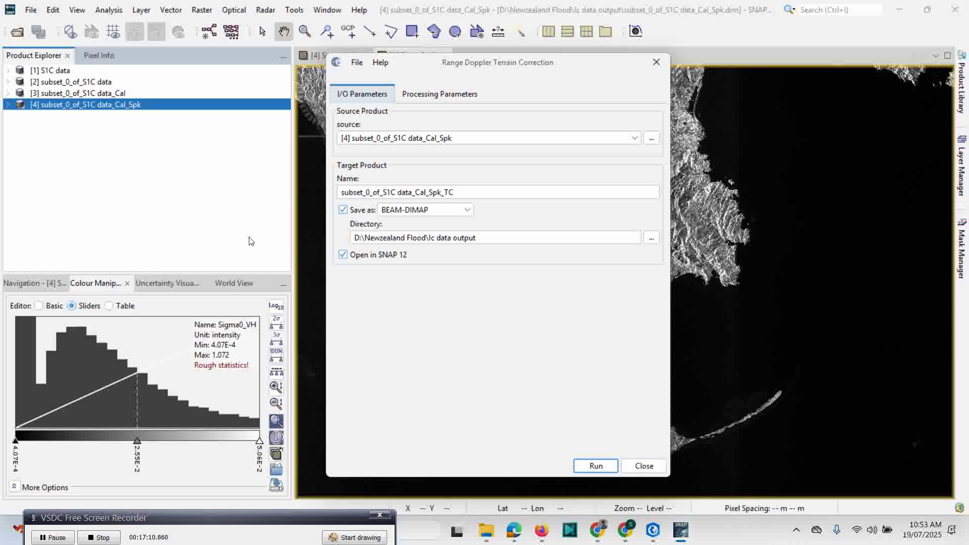
click(413, 102)
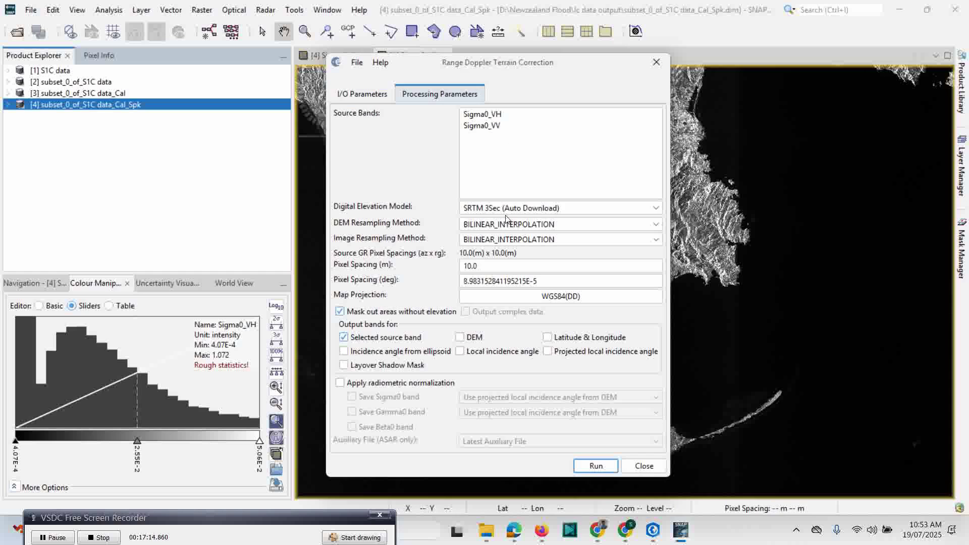
click(366, 92)
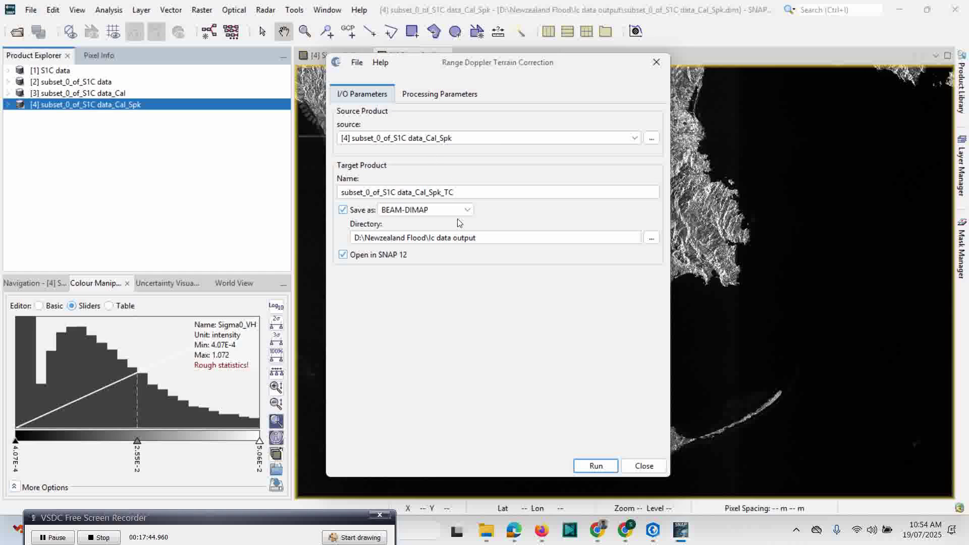
- Run the terrain correction, overwriting the existing BEAM-DIMAP product subset_0_of_S1C data_Cal_Spk_TC in the Ic data output folder
click(592, 466)
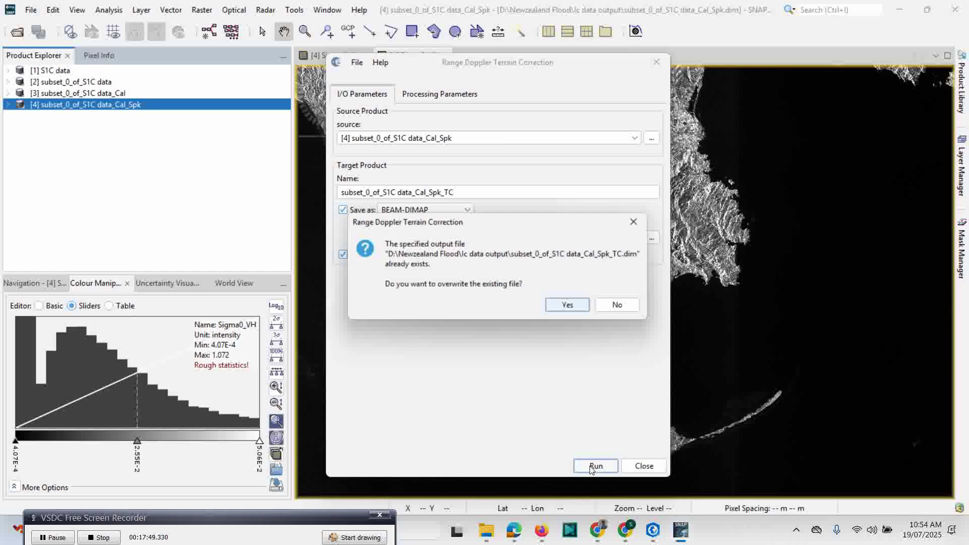
click(569, 306)
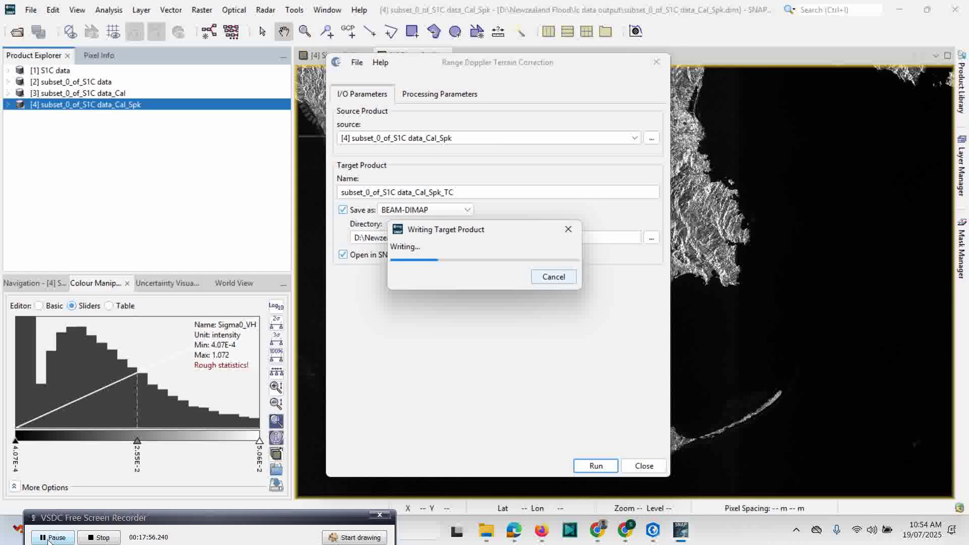
click(53, 537)
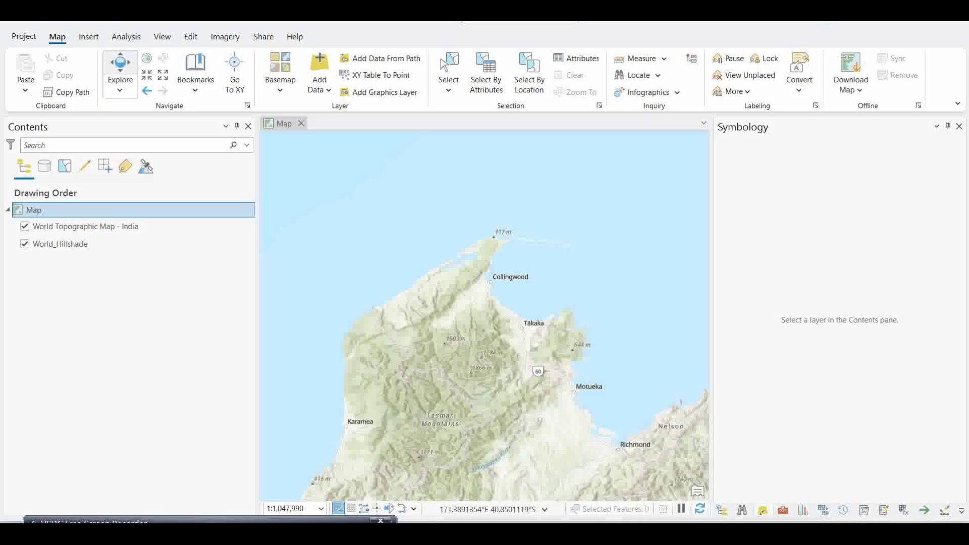
- In ArcGIS Pro, add Sigma0_VV_db.img from the subset_0_of_S1C data_Cal_Spk_TC.data folder to the map and mask its background value 0 as transparent
click(319, 71)
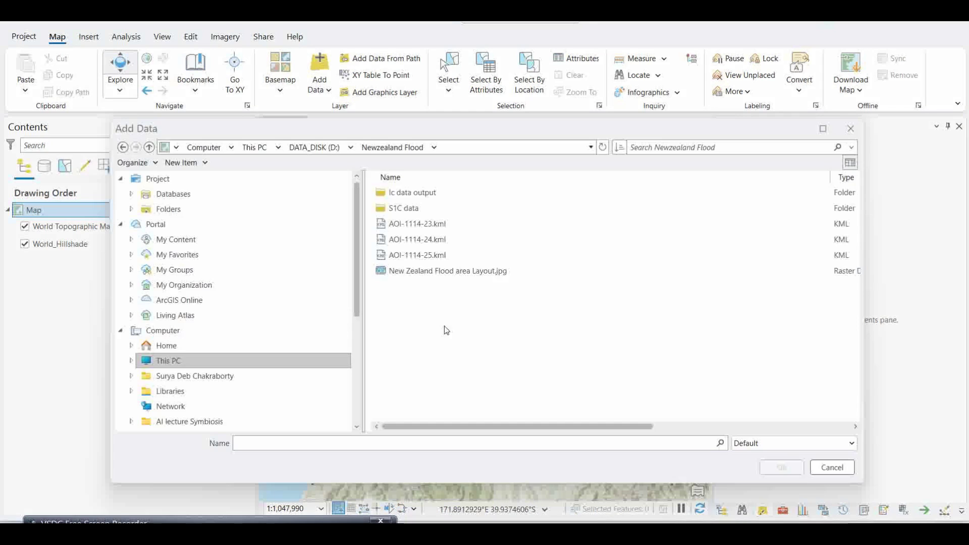
double_click(410, 195)
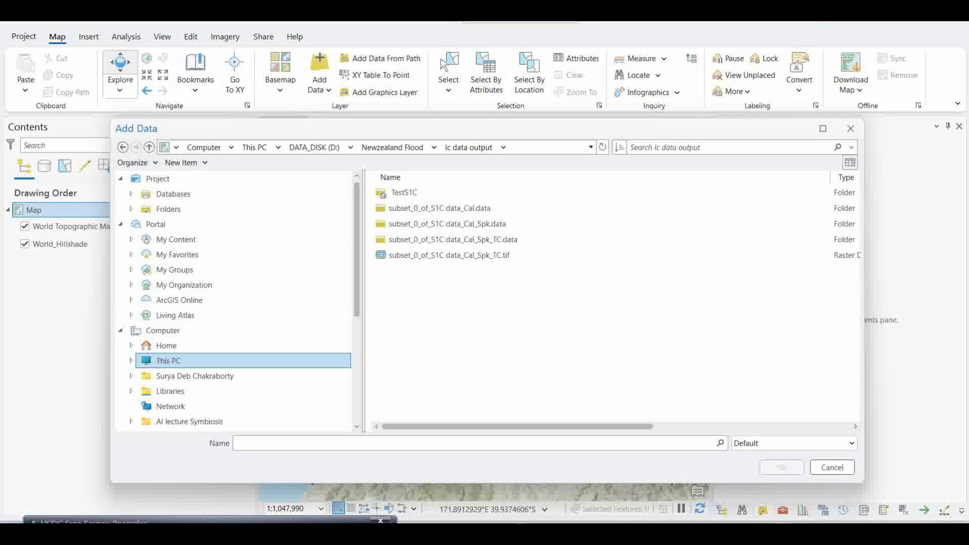
click(663, 485)
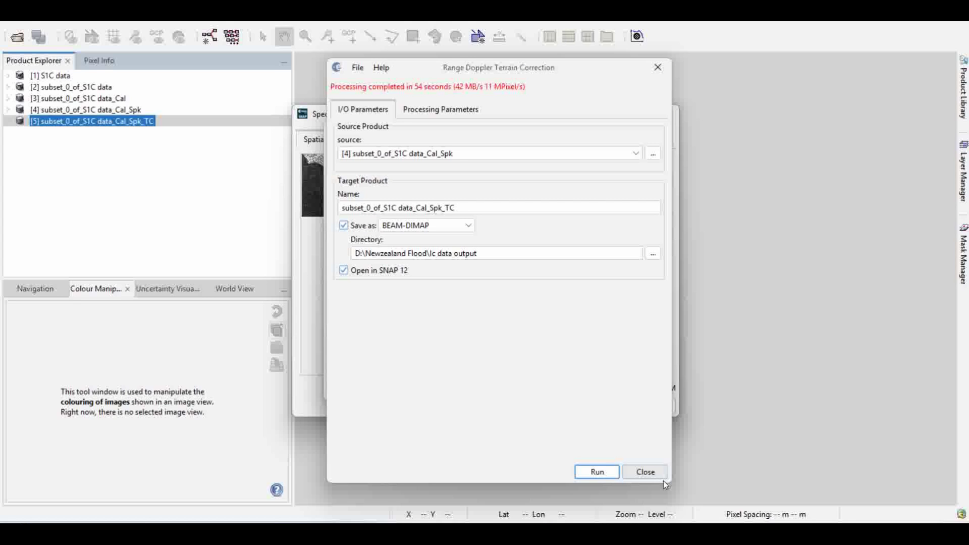
key(alt+Tab)
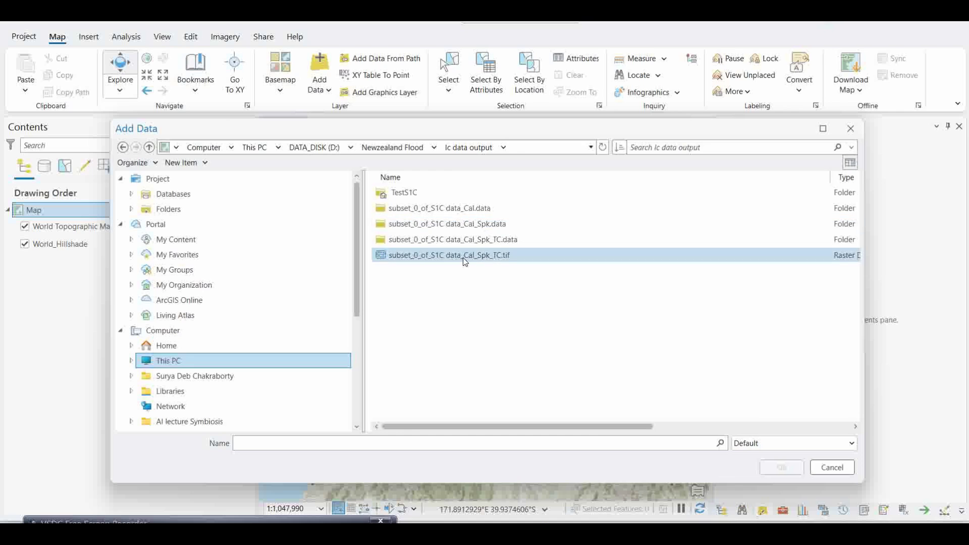
double_click(446, 239)
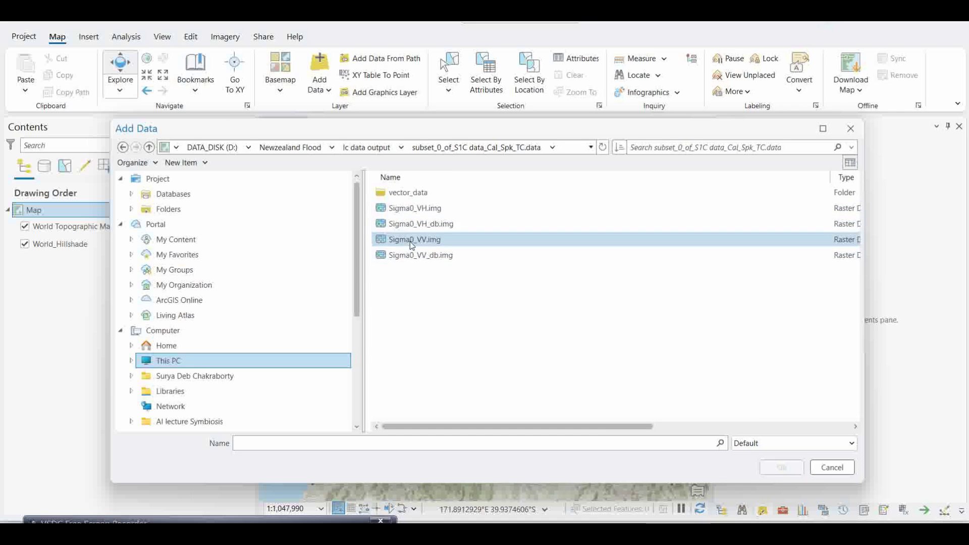
click(411, 258)
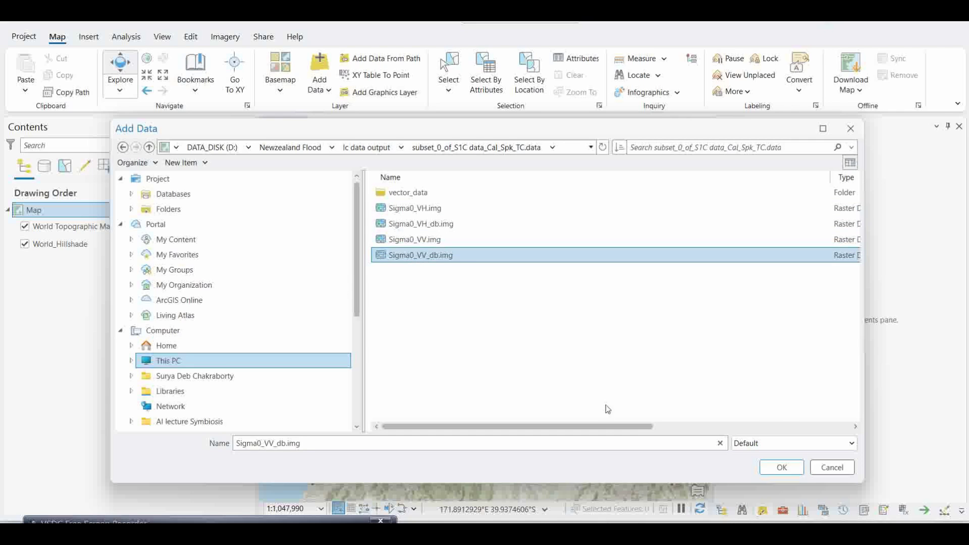
click(782, 468)
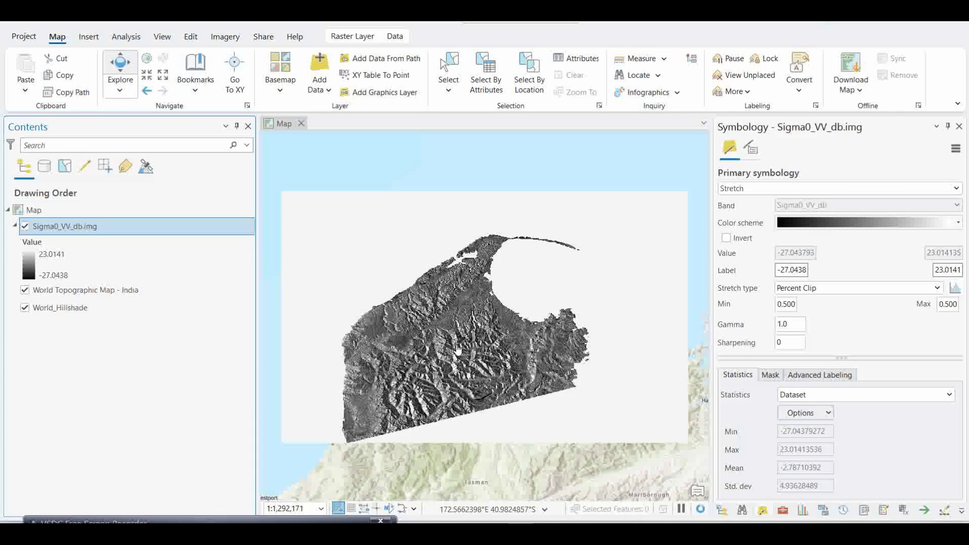
click(768, 376)
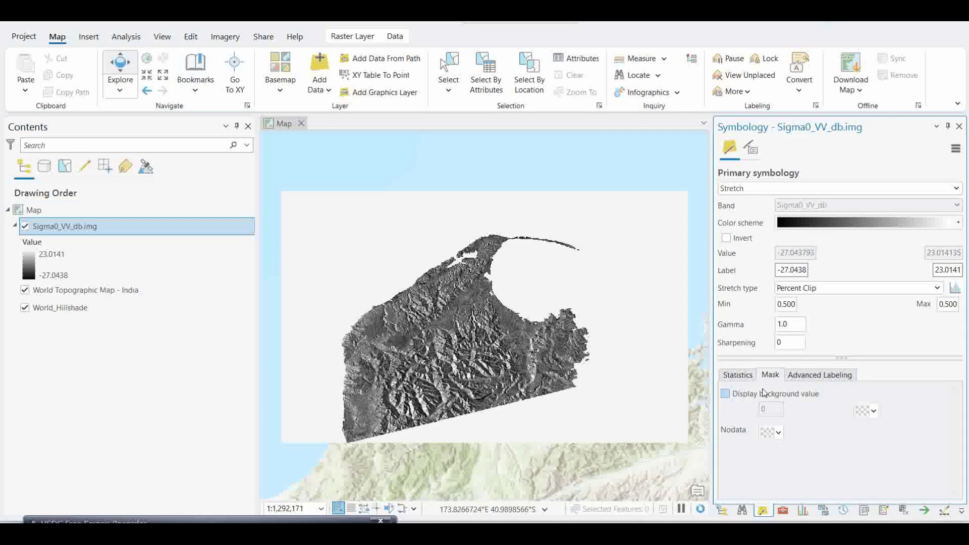
click(725, 394)
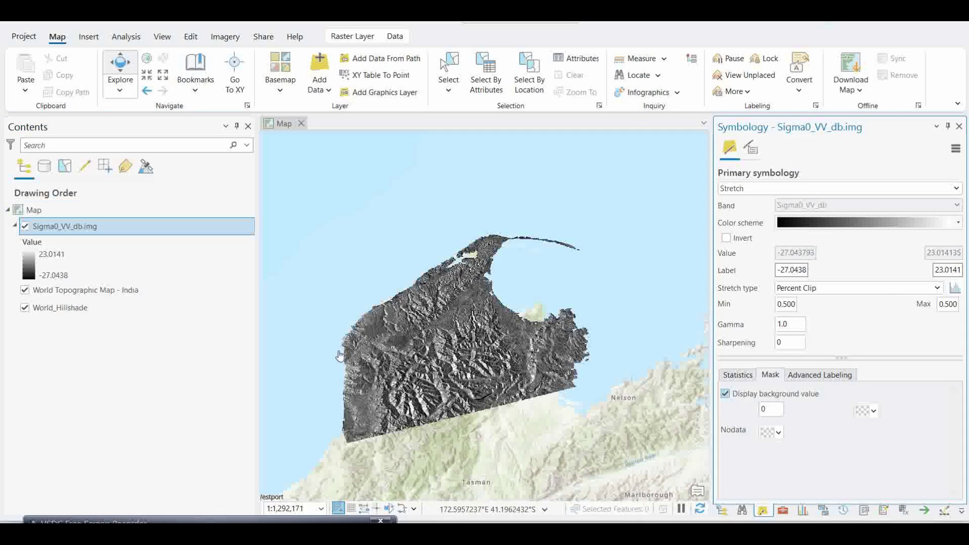
- Toggle the Sigma0_VV_db.img layer's visibility repeatedly to compare its alignment with the topographic basemap, leaving the layer on
click(25, 226)
click(25, 227)
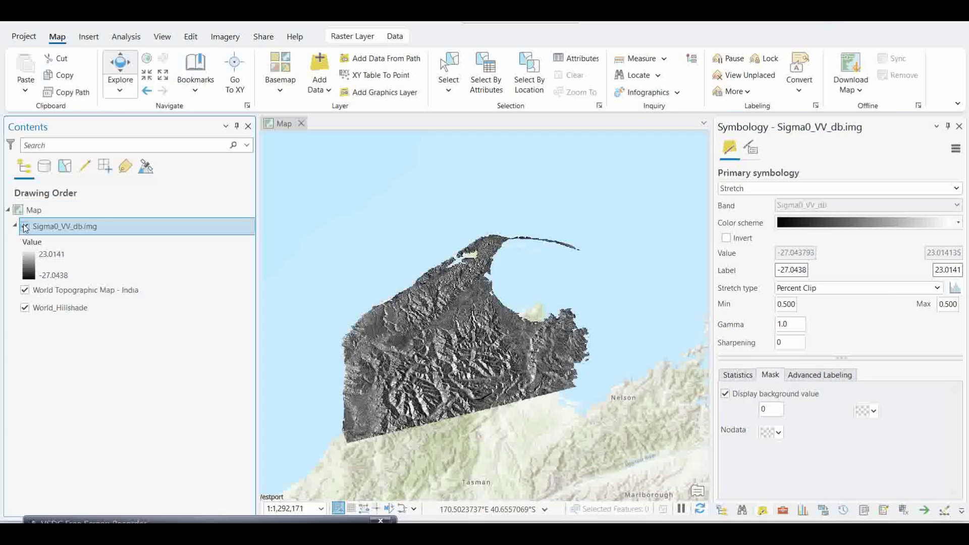
click(26, 227)
click(25, 227)
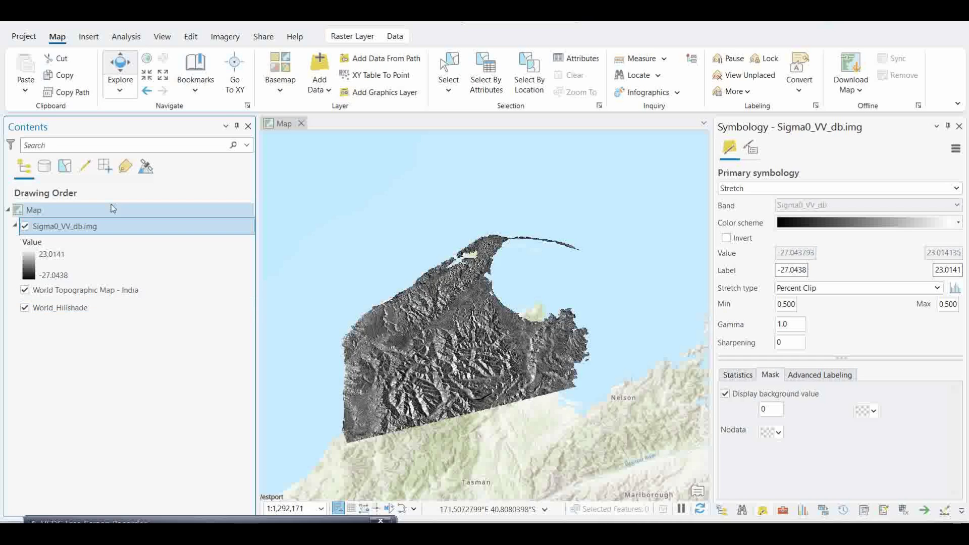
click(25, 227)
click(25, 227)
click(25, 227)
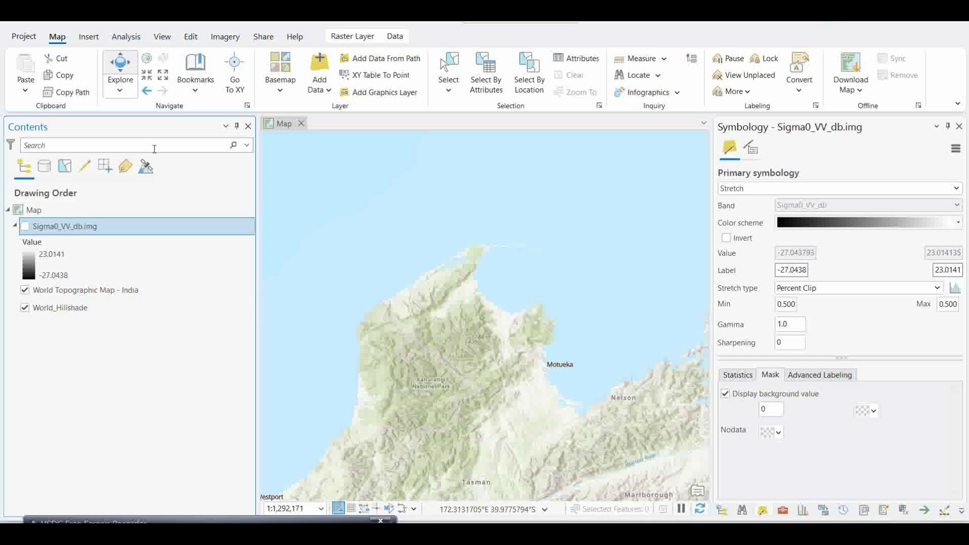
click(25, 226)
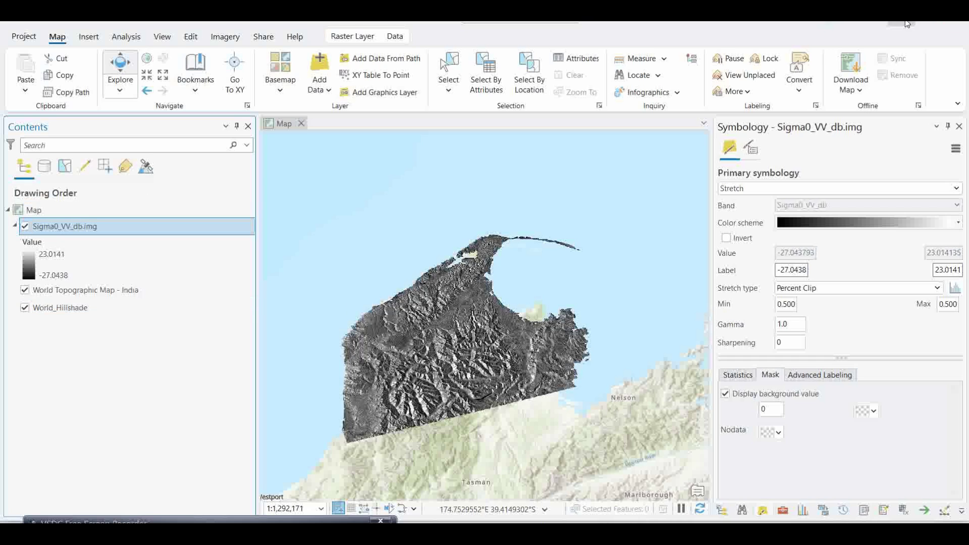
- Switch back to SNAP, expand the bands of subset_0_of_S1C data_Cal_Spk_TC and display its terrain-corrected Sigma0_VV_db band
click(907, 25)
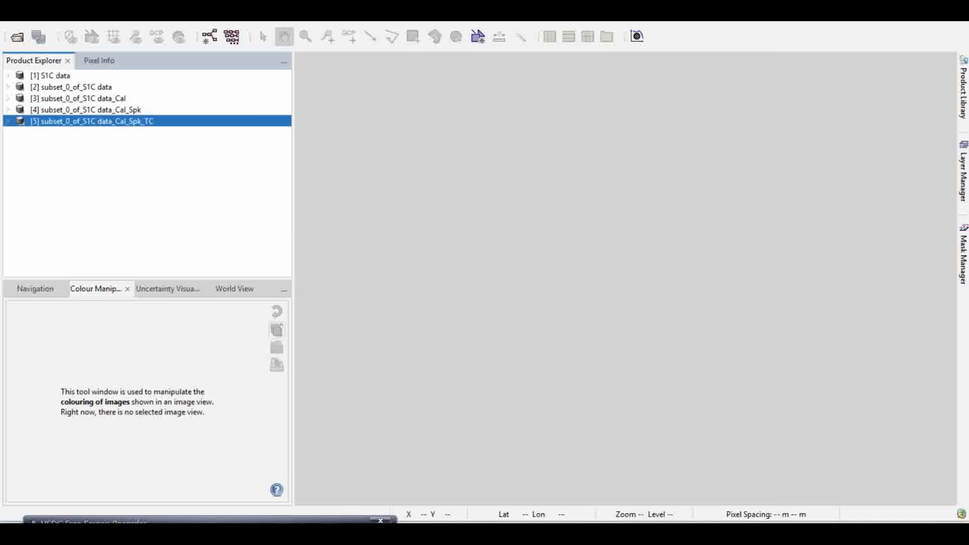
key(alt+Tab)
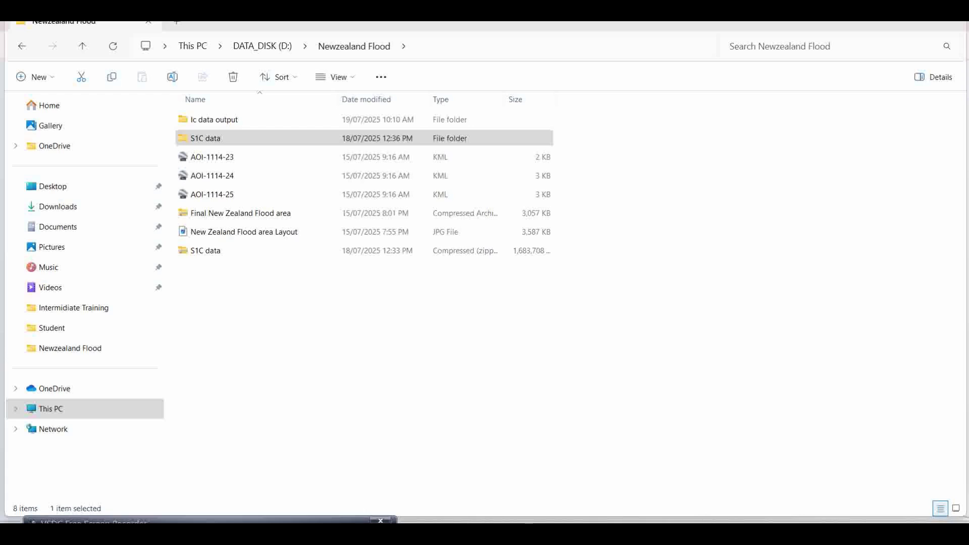
key(alt+Tab)
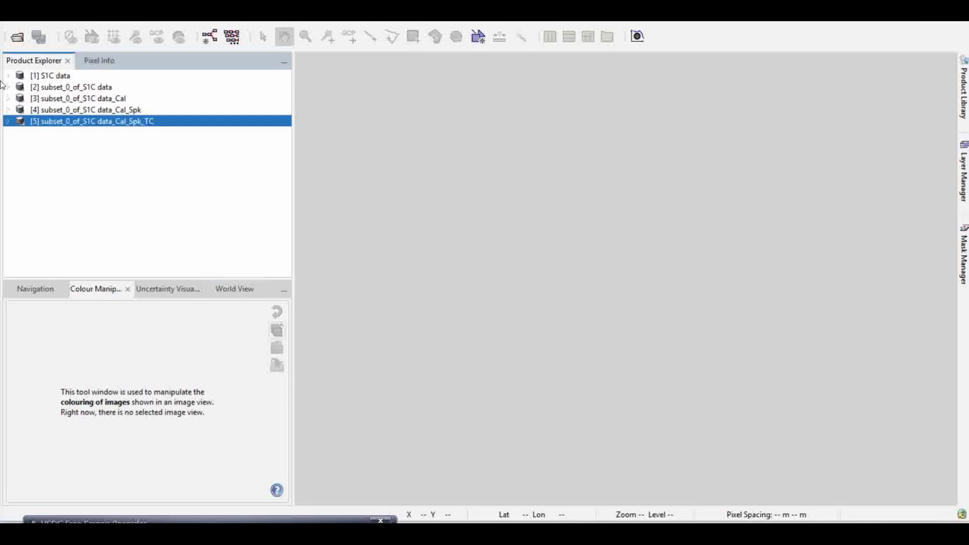
click(8, 121)
click(20, 156)
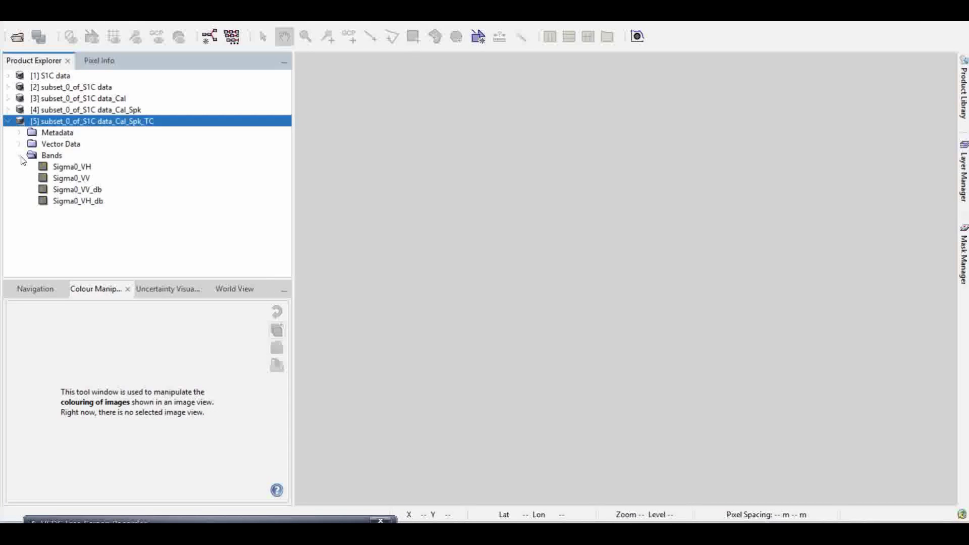
click(76, 192)
double_click(77, 193)
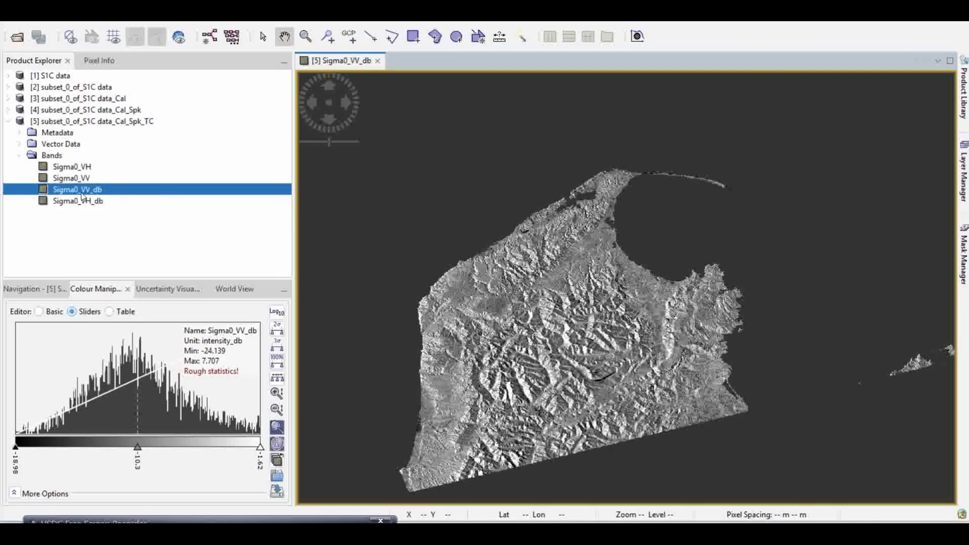